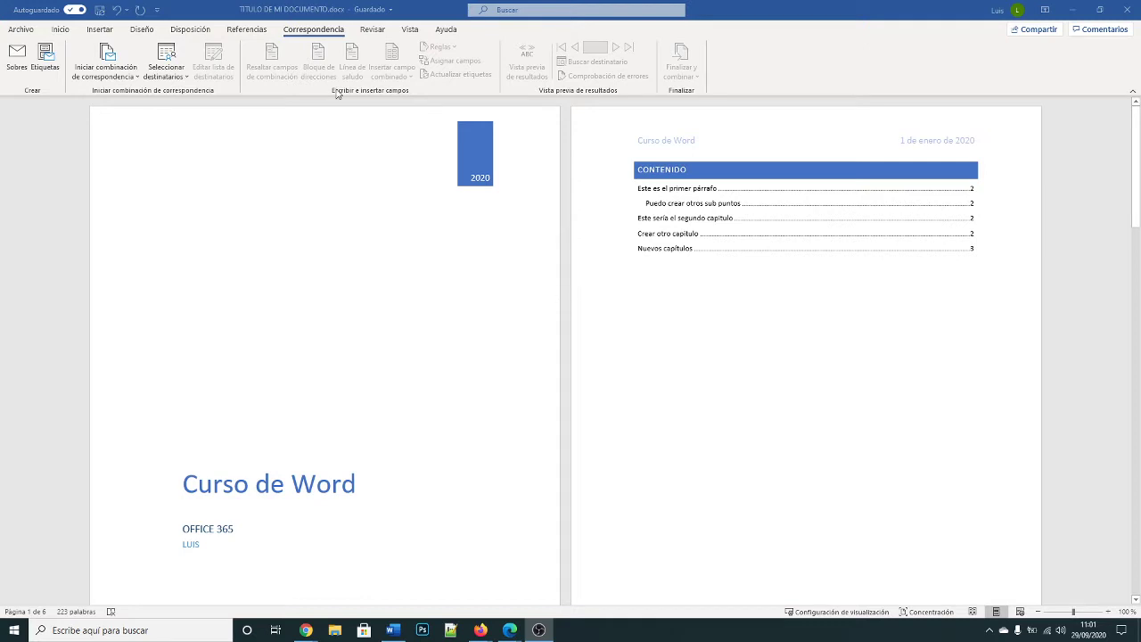
# Look over the table of contents, the heading pages and the reference tools of the course document
pyautogui.click(253, 35)
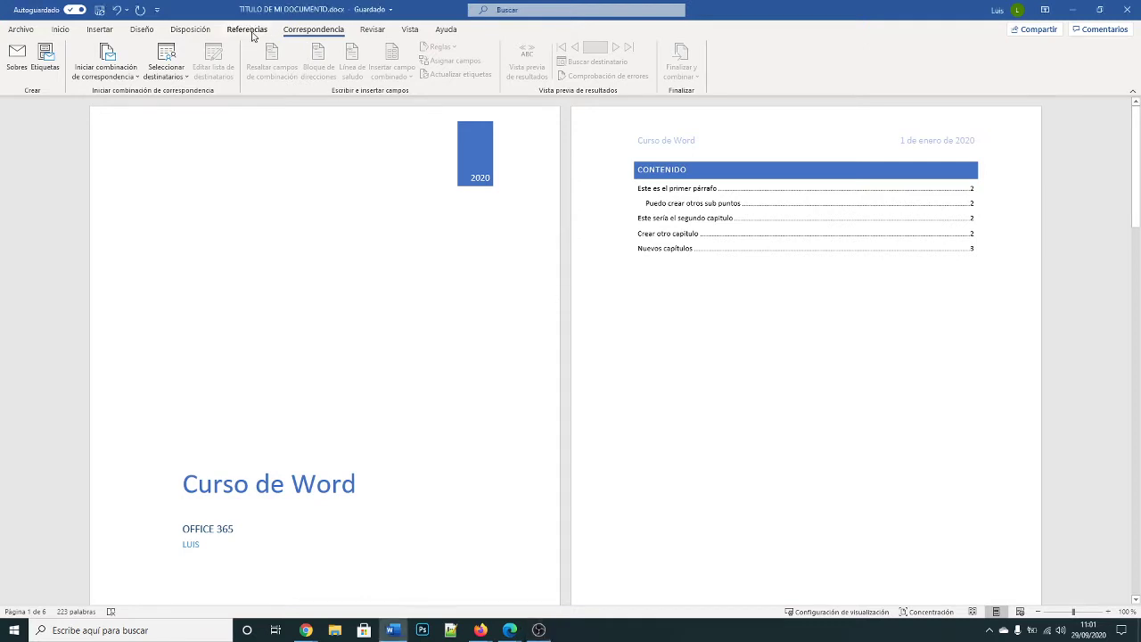
pyautogui.click(250, 32)
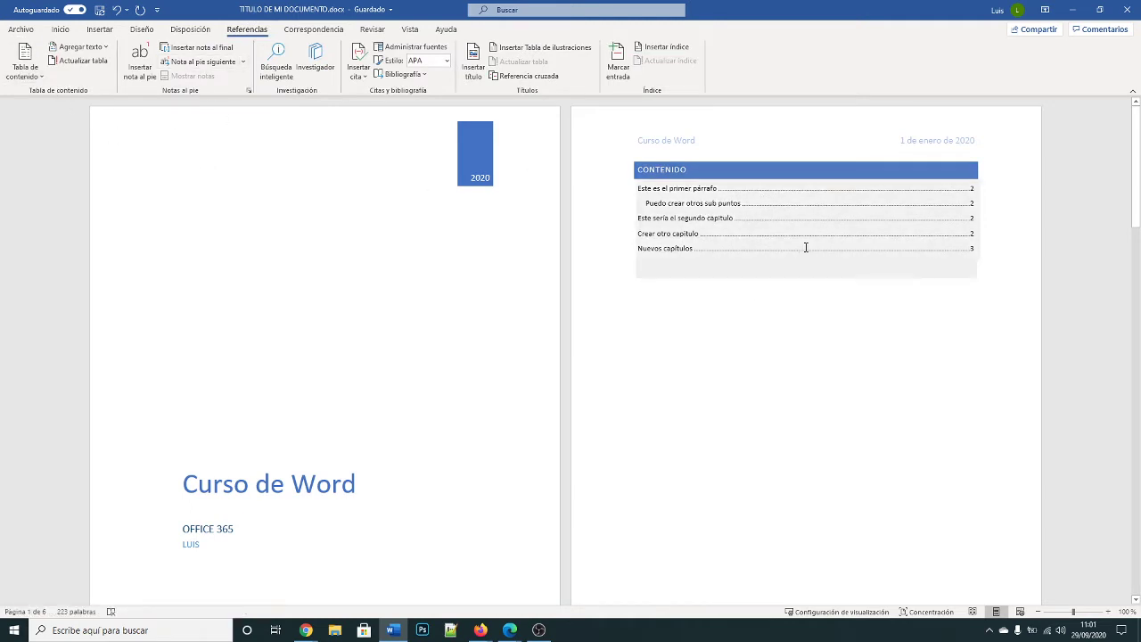
pyautogui.scroll(-5, 294, 389)
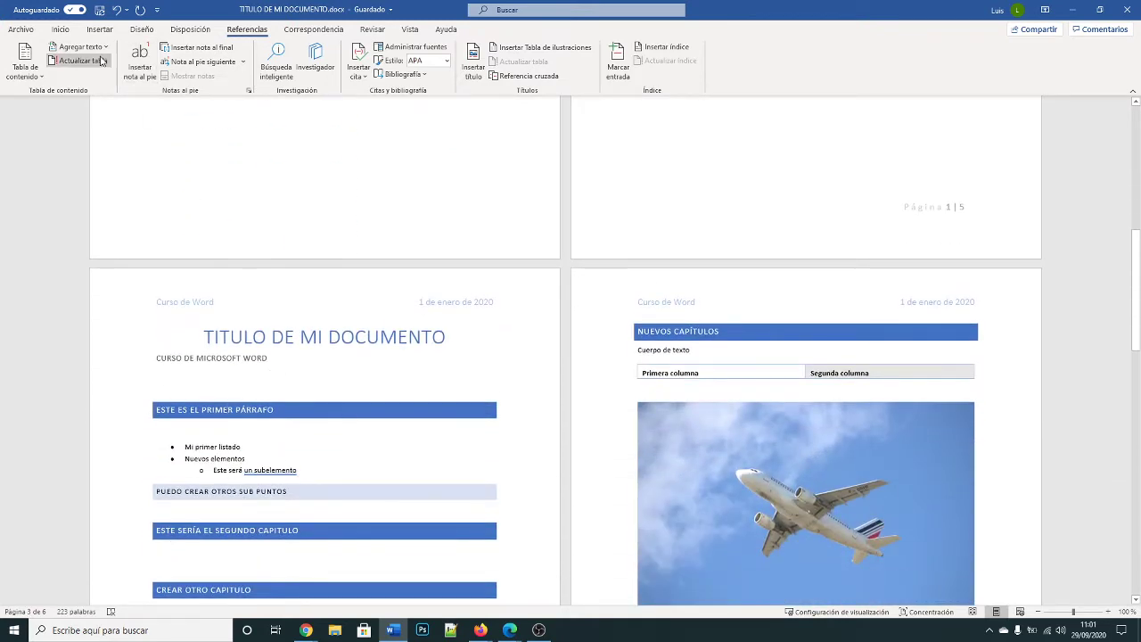
pyautogui.click(60, 30)
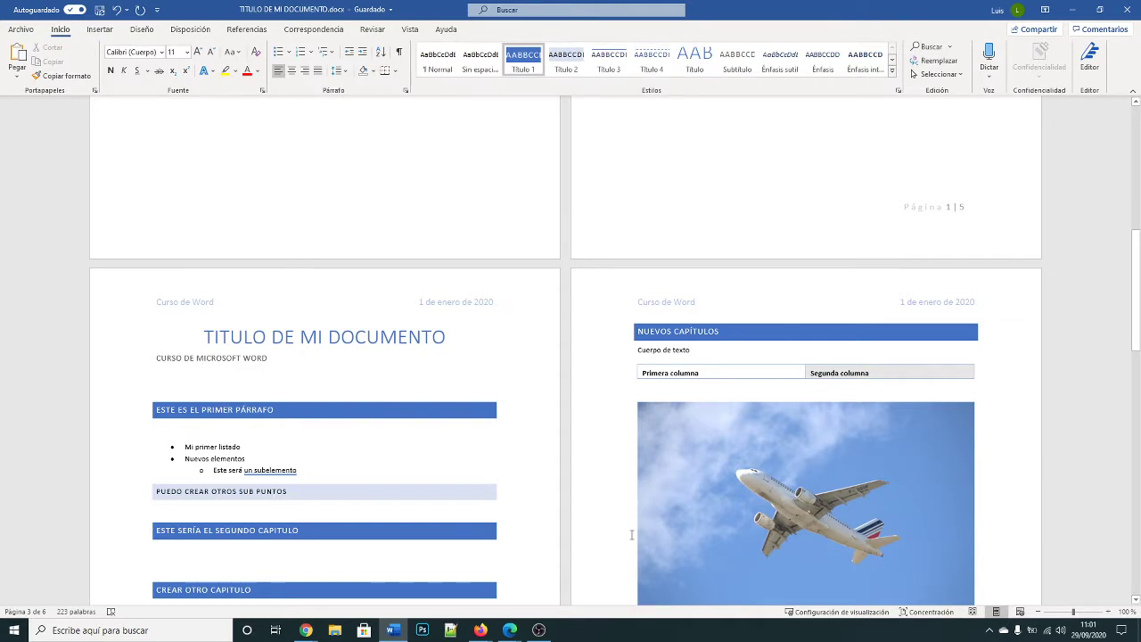
pyautogui.scroll(5, 907, 377)
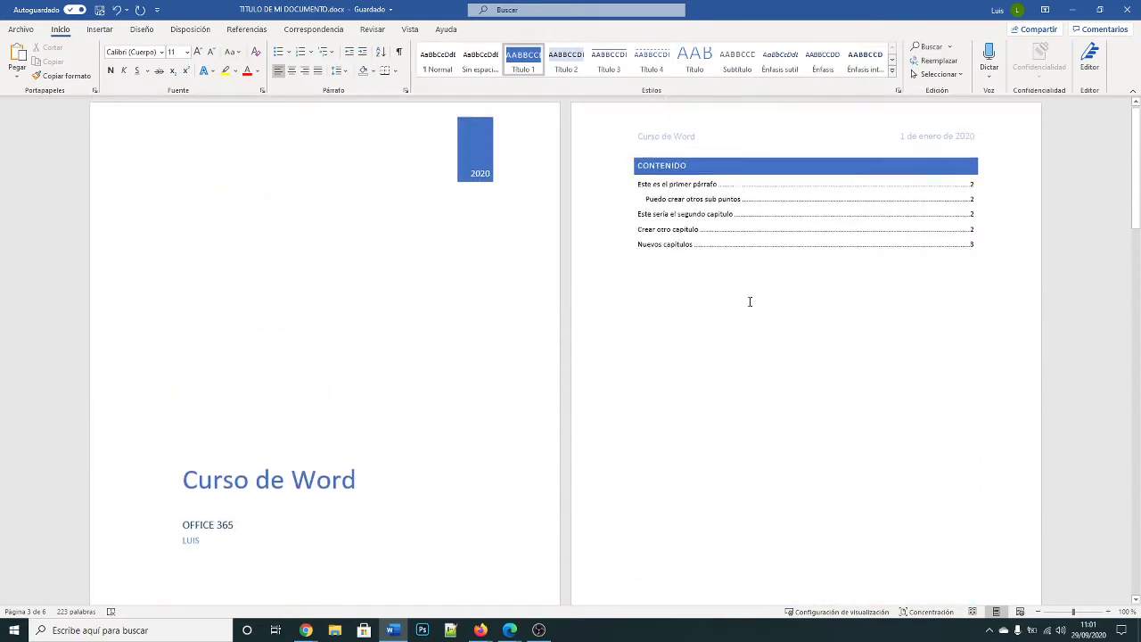
pyautogui.click(716, 199)
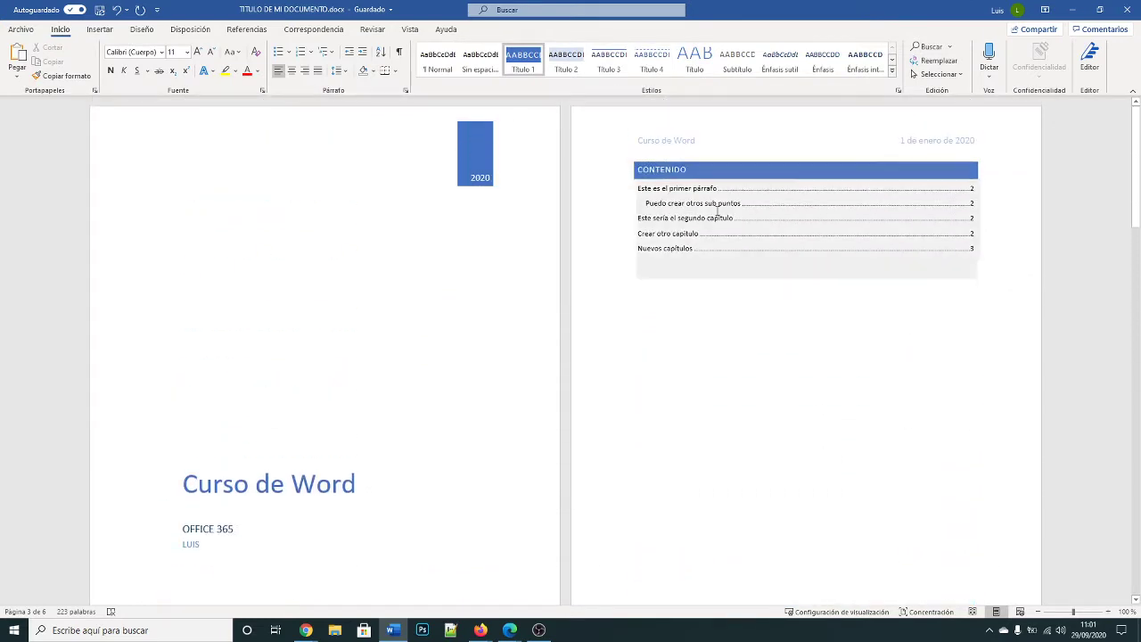
pyautogui.click(246, 29)
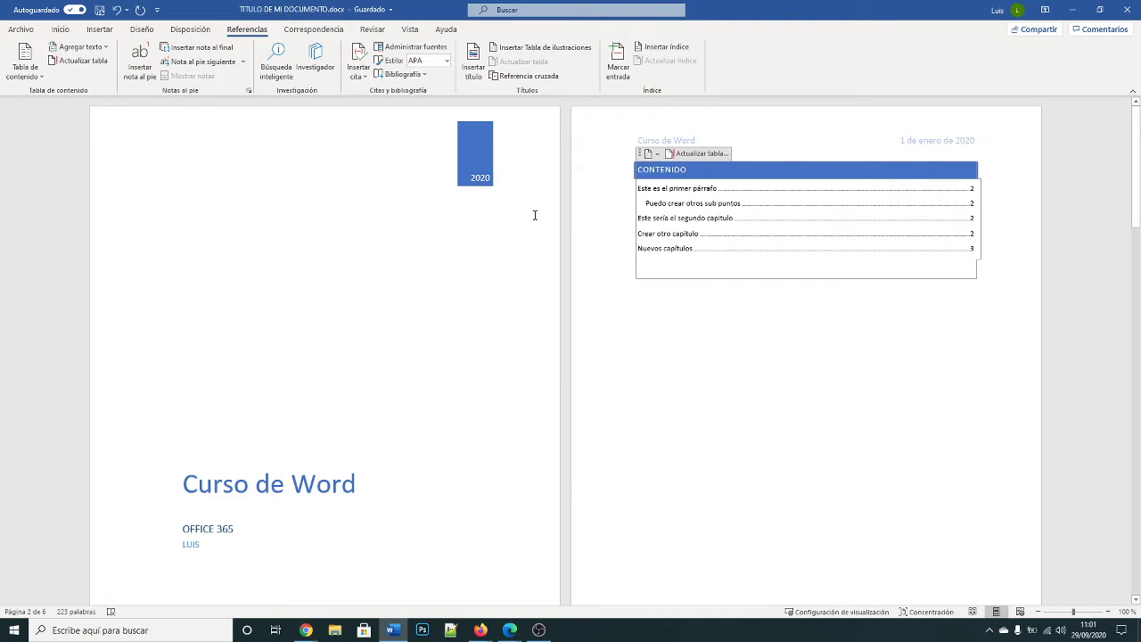
pyautogui.click(316, 30)
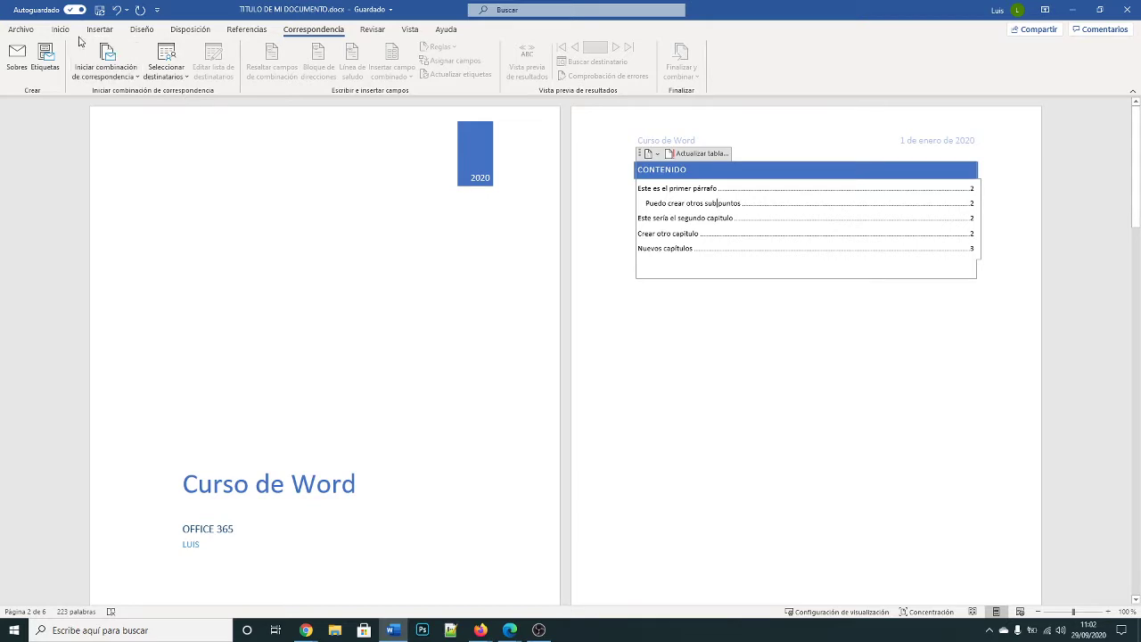
# Create a new blank document and bring up the mailing tools
pyautogui.click(20, 32)
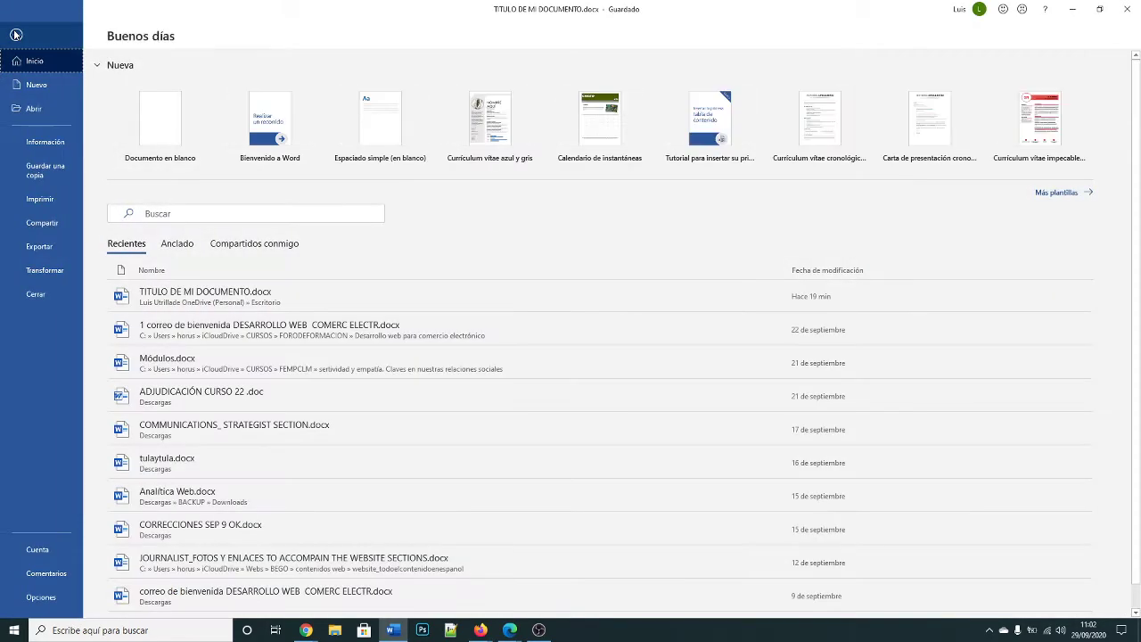
pyautogui.click(162, 120)
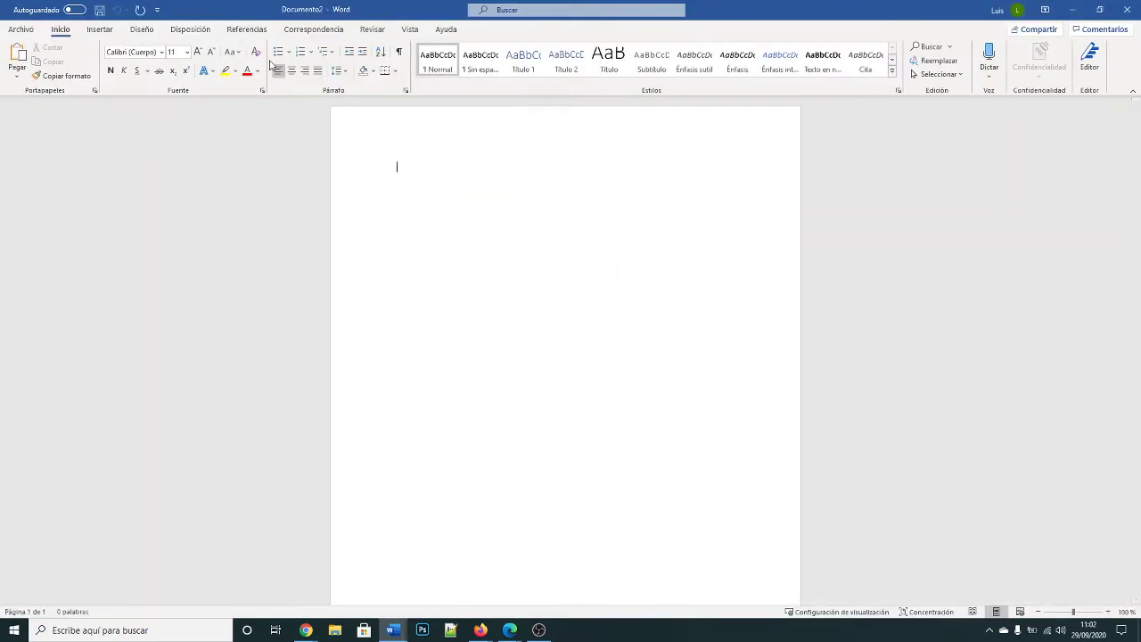
pyautogui.click(314, 29)
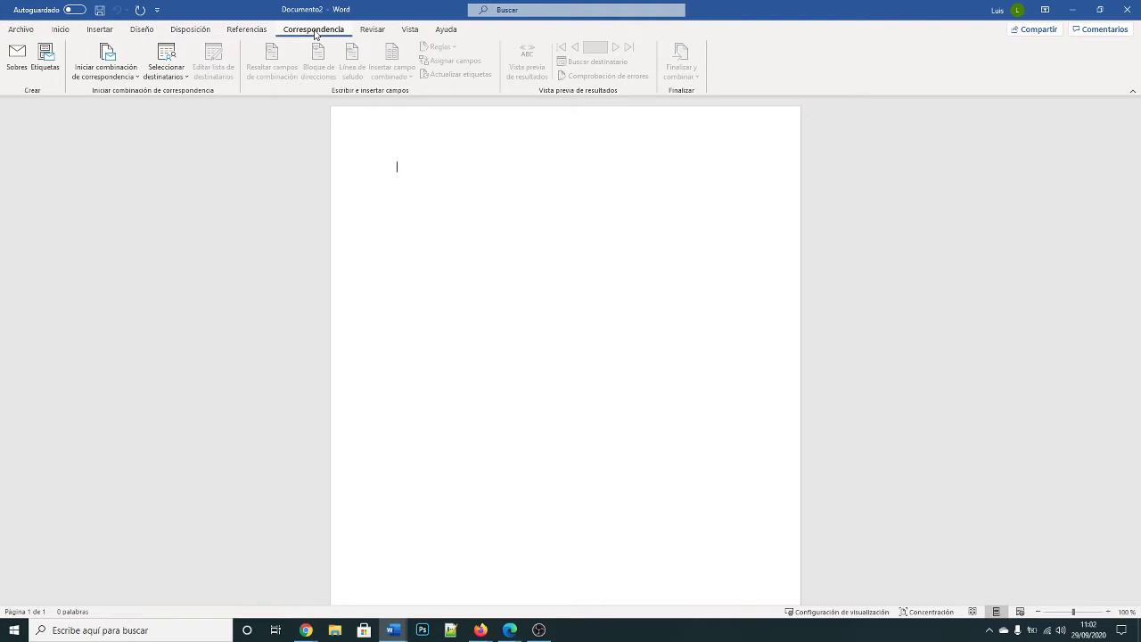
# Fill the blank document with sample text using =RAND(4,5) and insert an empty paragraph above the first one
pyautogui.write('s')
pyautogui.write('DON')
pyautogui.press('BackSpace')
pyautogui.press('BackSpace')
pyautogui.press('BackSpace')
pyautogui.write('RAND(4,5)')
pyautogui.press('Return')
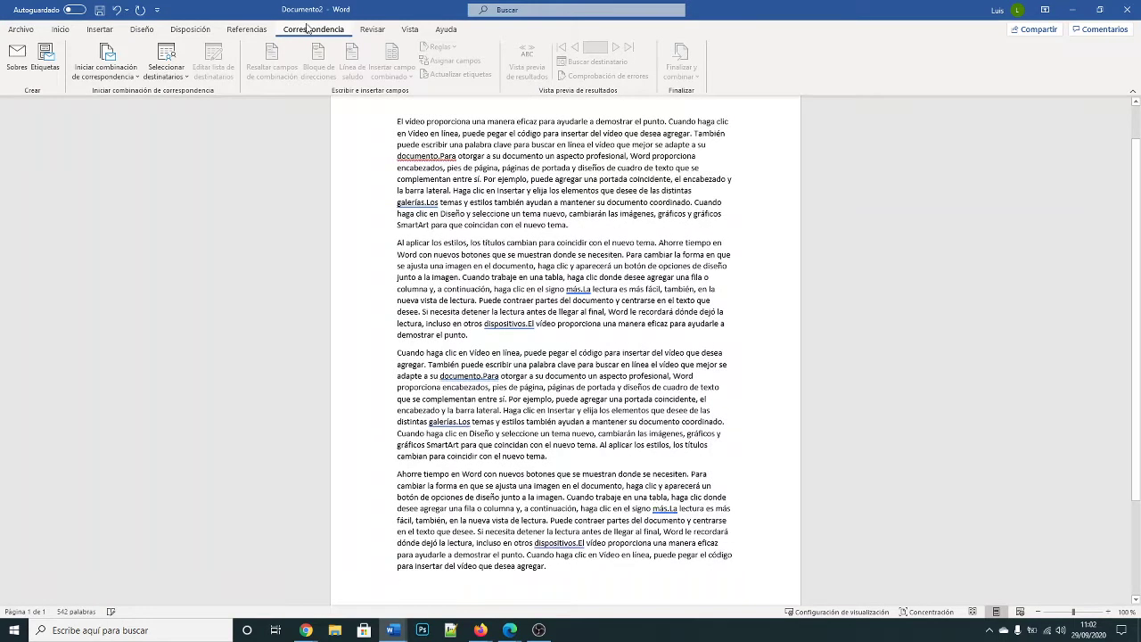
pyautogui.scroll(2, 452, 175)
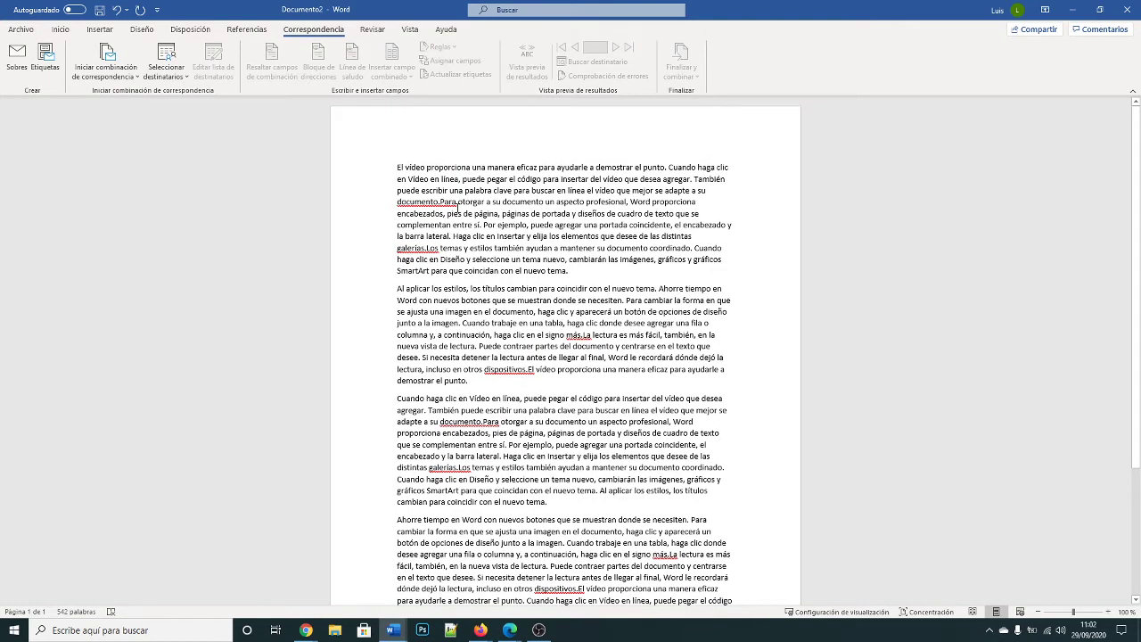
pyautogui.click(398, 166)
pyautogui.press('Return')
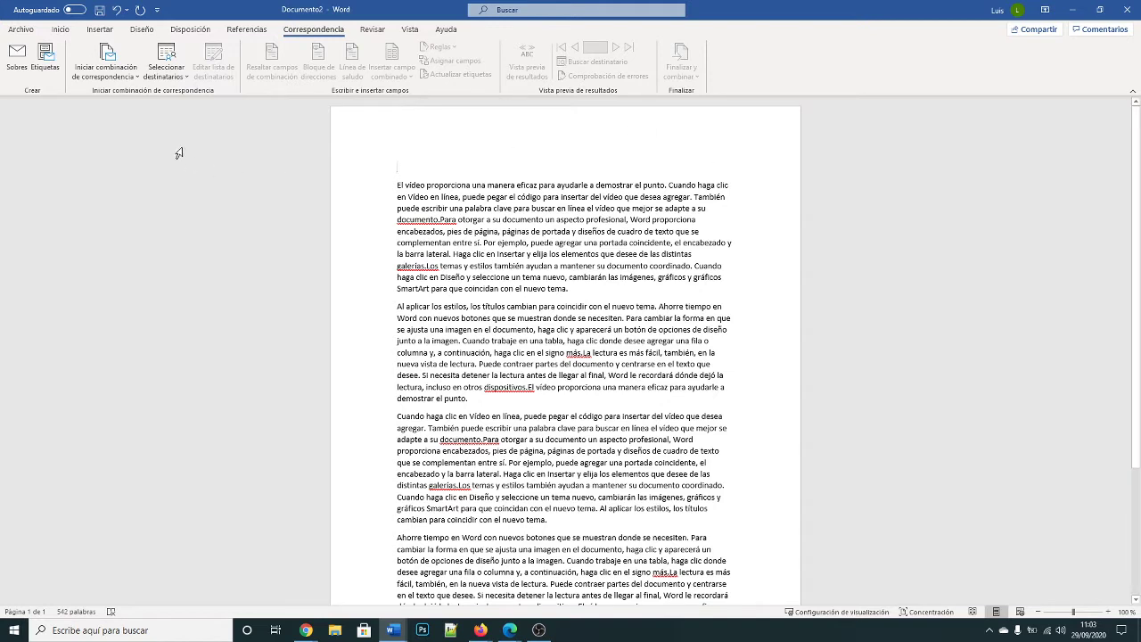
# Start the step-by-step mail merge wizard for letters (Cartas), using the current document, and advance to recipient selection
pyautogui.click(135, 77)
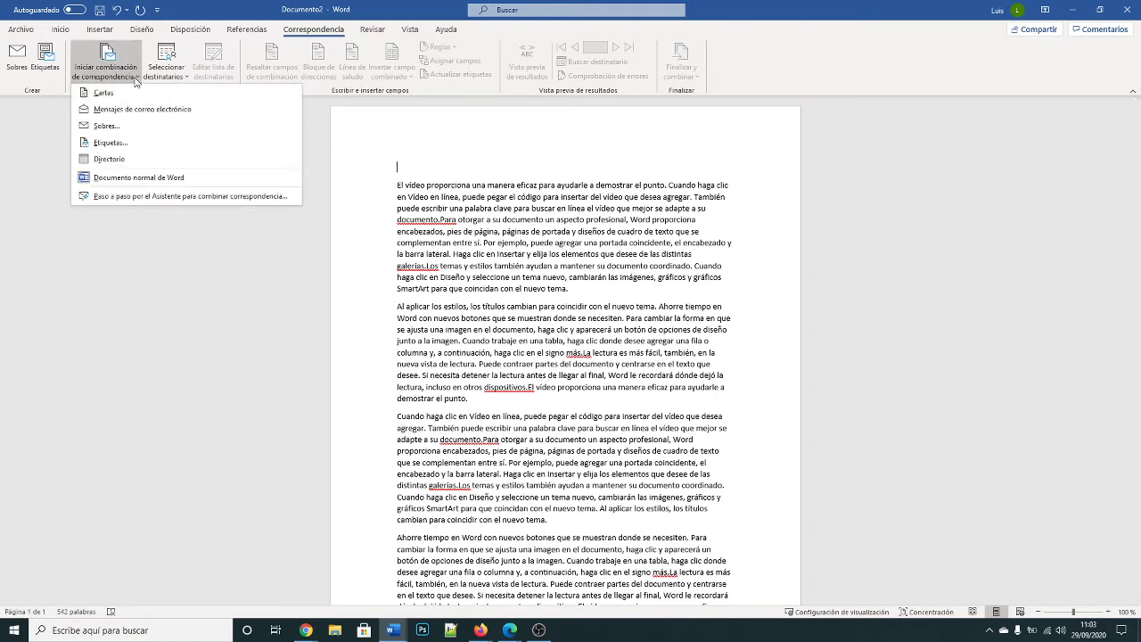
pyautogui.click(139, 197)
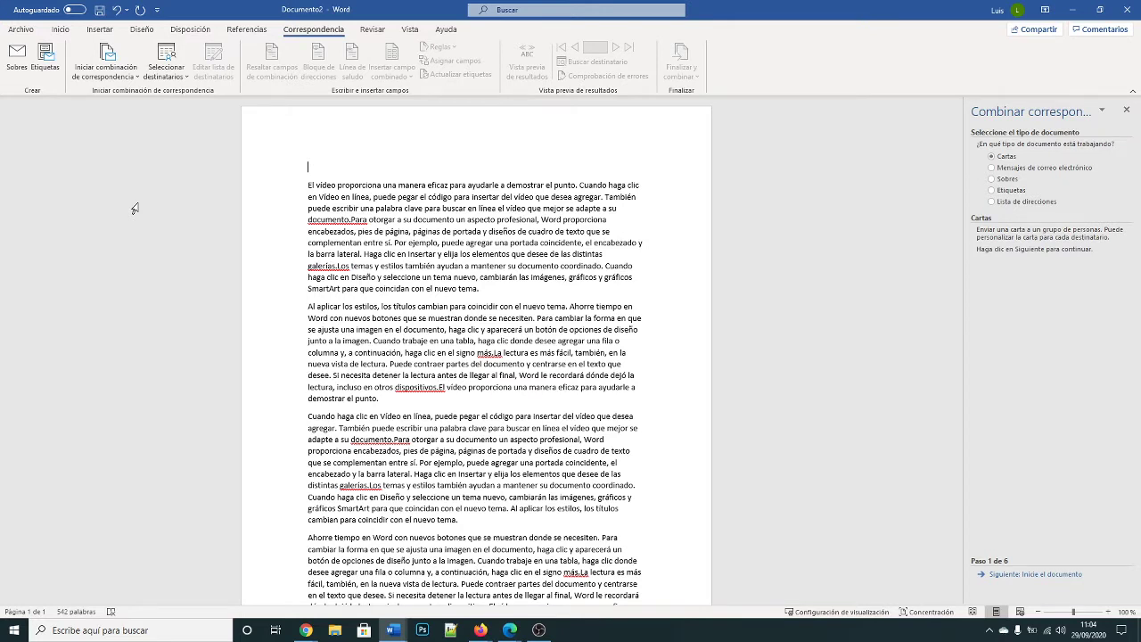
pyautogui.click(1056, 576)
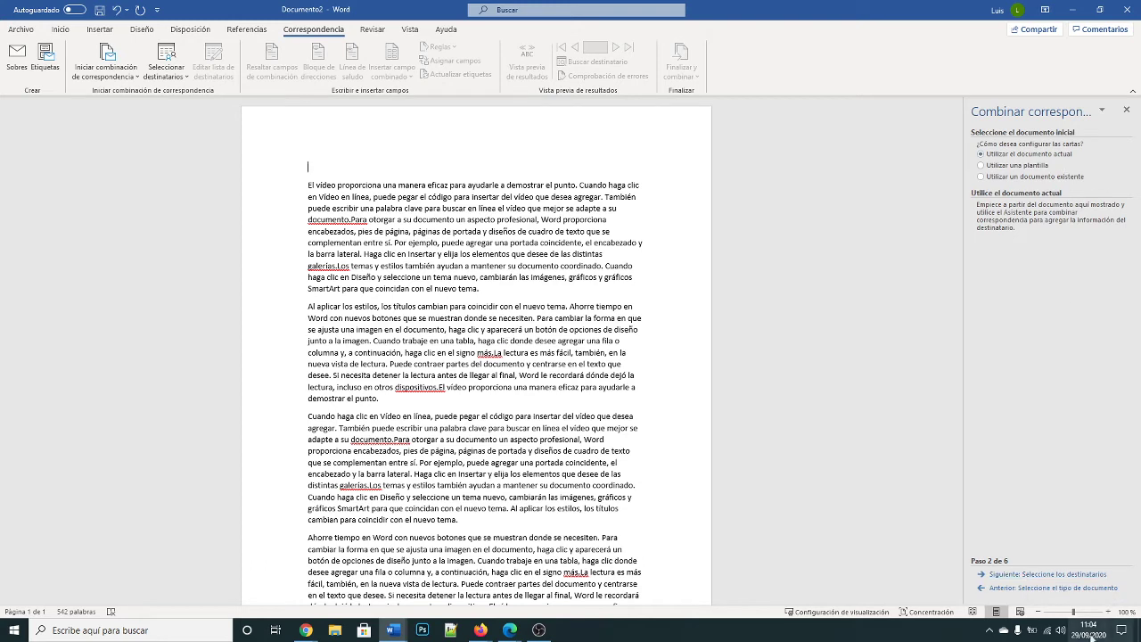
pyautogui.click(1048, 575)
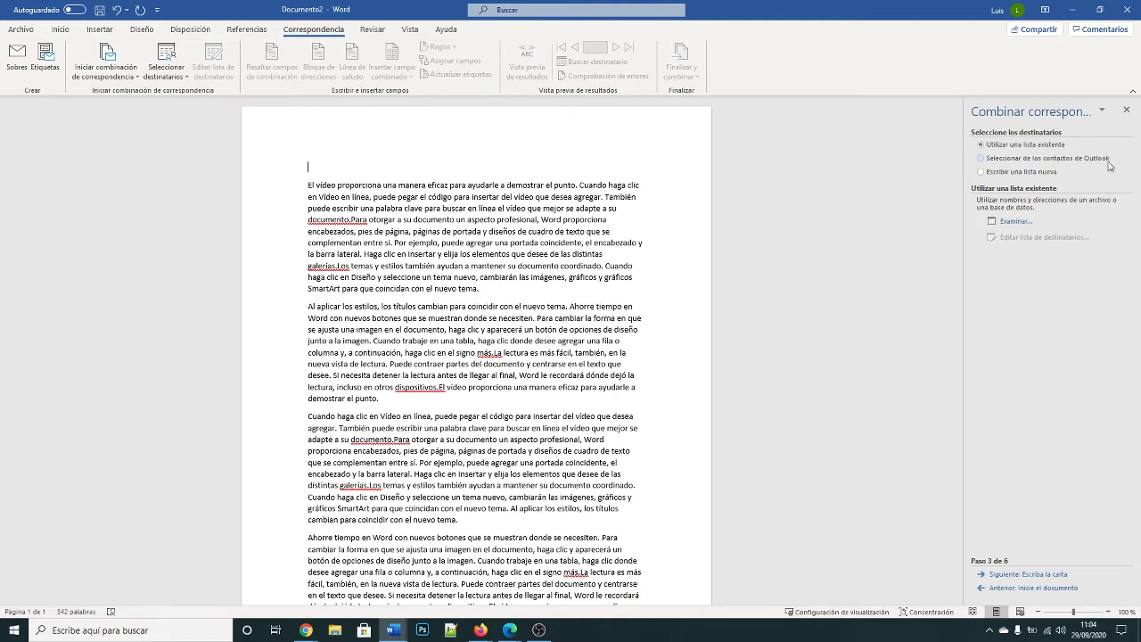
# Choose to write a new recipient list (Escribir una lista nueva) and start creating the address list
pyautogui.click(1040, 175)
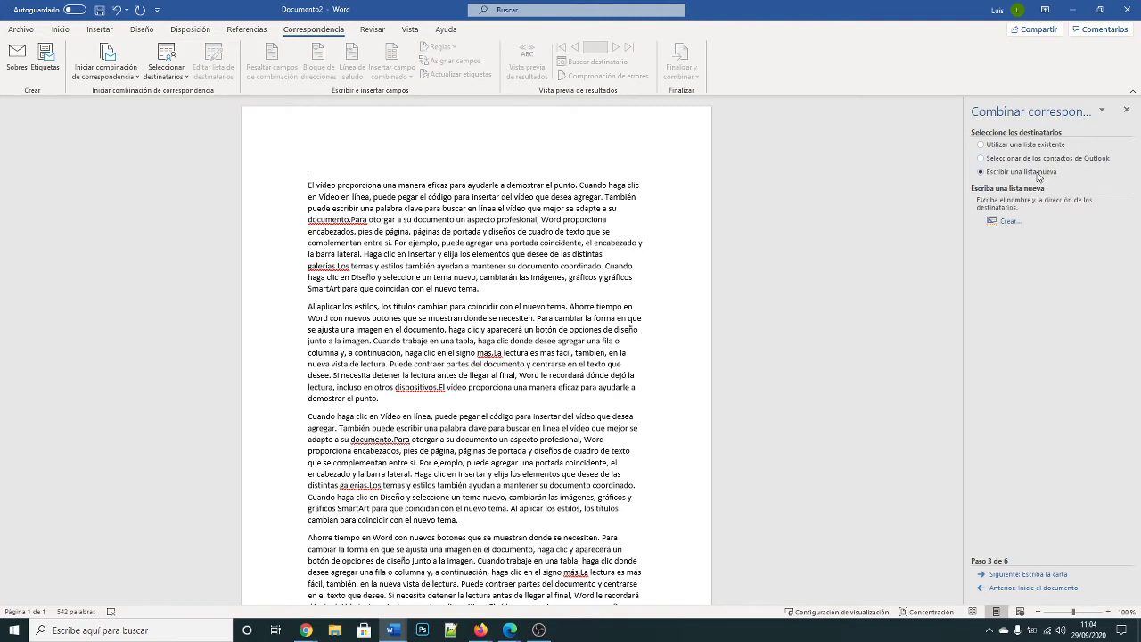
pyautogui.click(1010, 224)
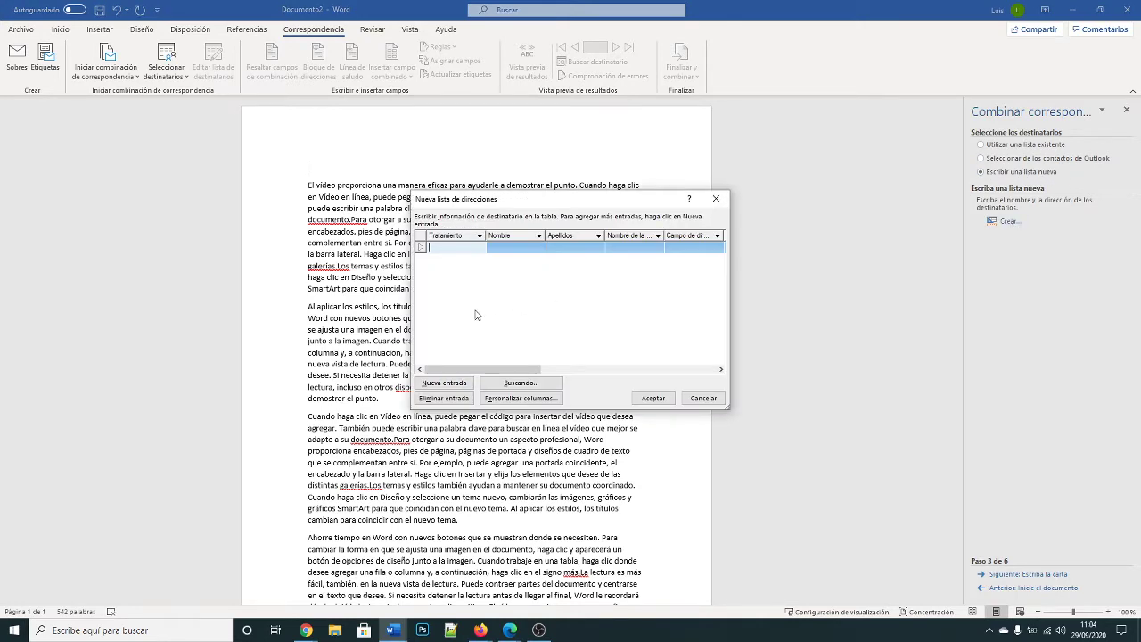
pyautogui.click(479, 236)
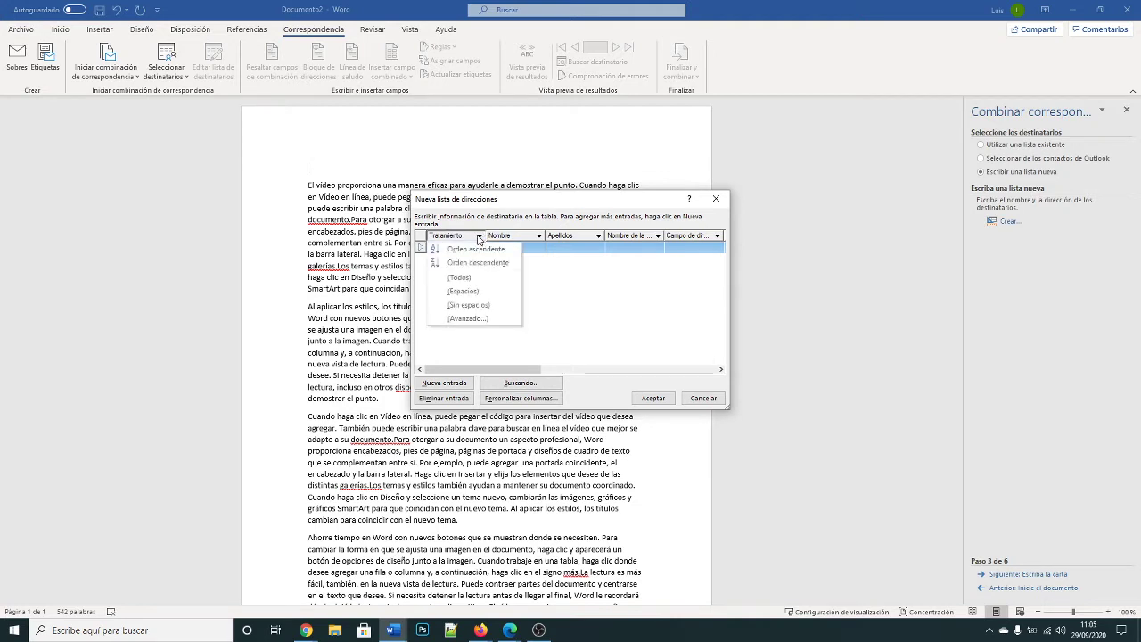
pyautogui.click(479, 237)
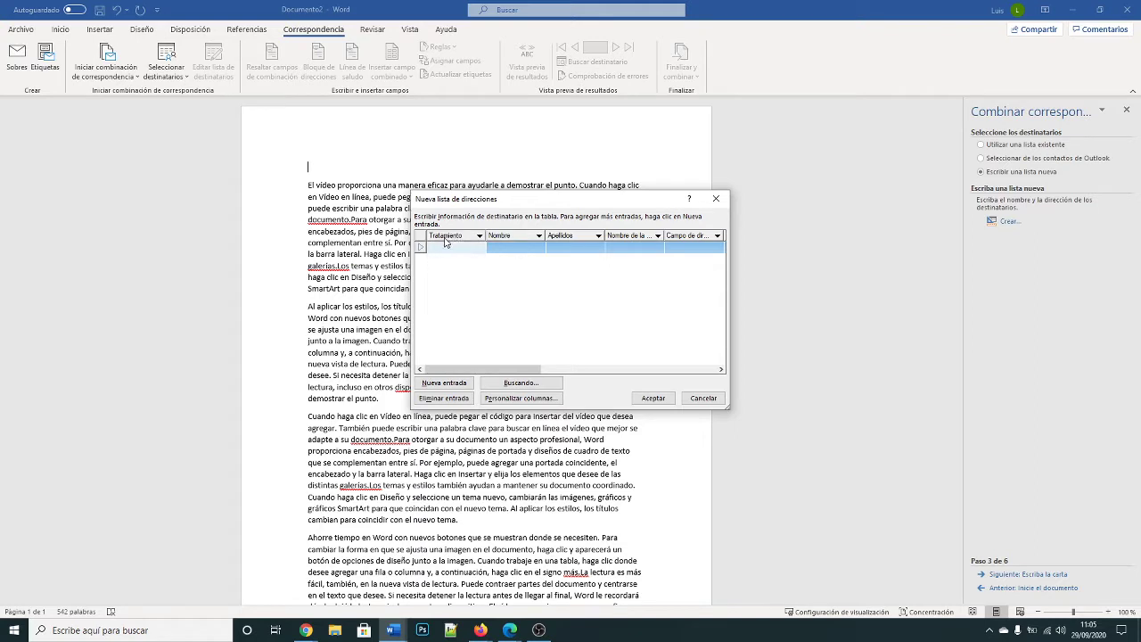
# Enter the first recipient's name and surname in the Nombre and Apellidos columns of the new address list
pyautogui.click(500, 249)
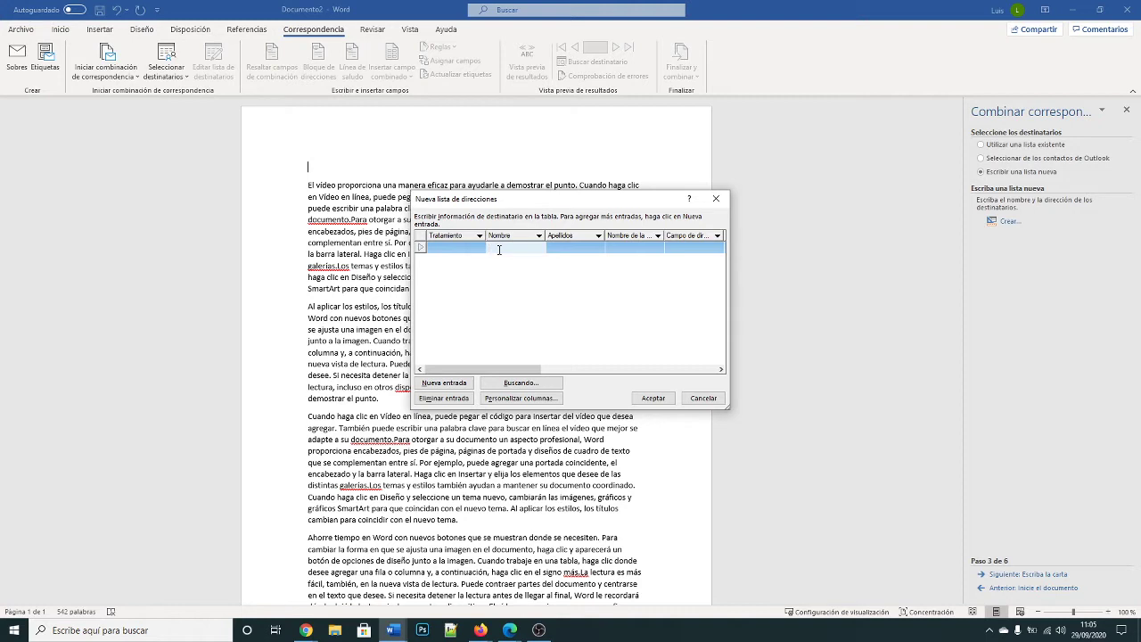
pyautogui.write('MARIA')
pyautogui.press('Tab')
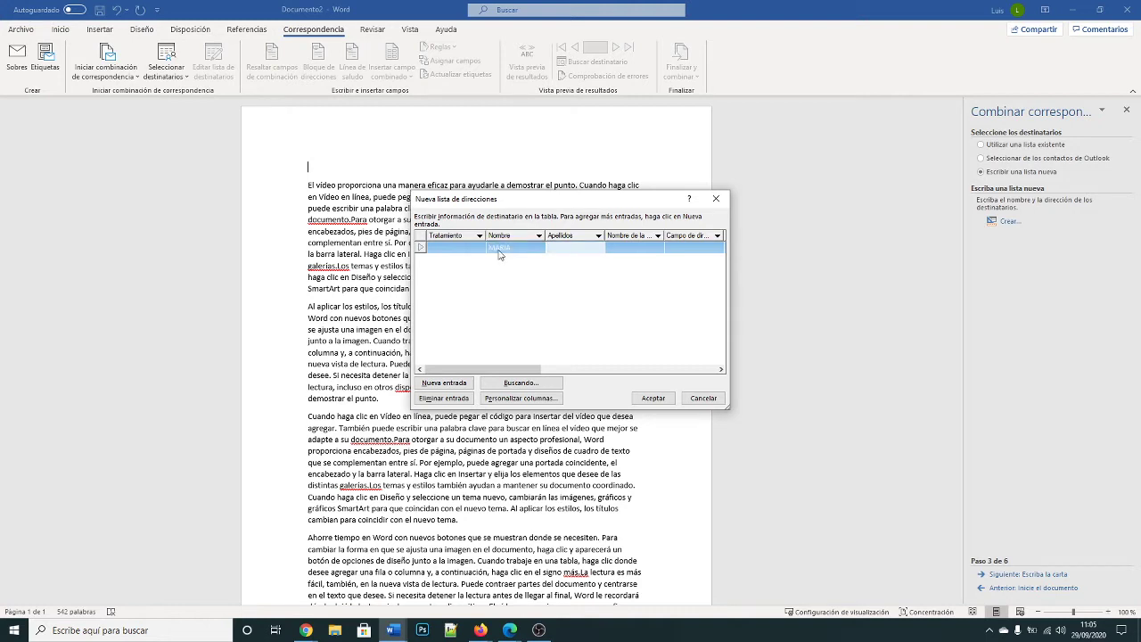
pyautogui.write('GONZALEZ')
pyautogui.press('Tab')
# Add a second entry to the address list and fill in that recipient's name and surname
pyautogui.click(450, 385)
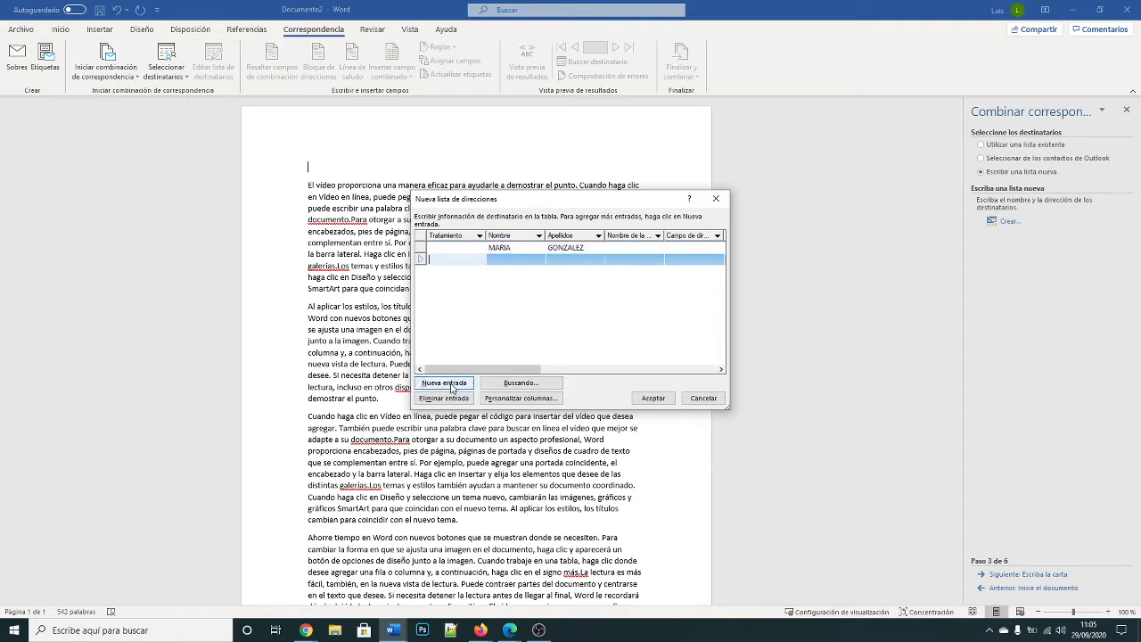
pyautogui.click(510, 260)
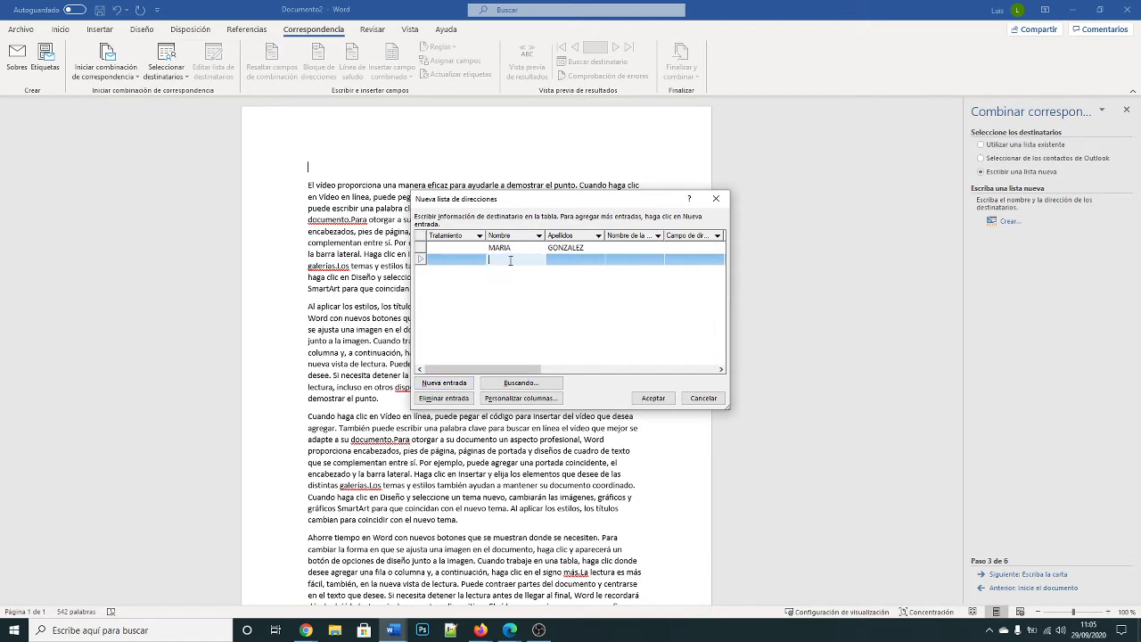
pyautogui.write('PEDRO')
pyautogui.press('Tab')
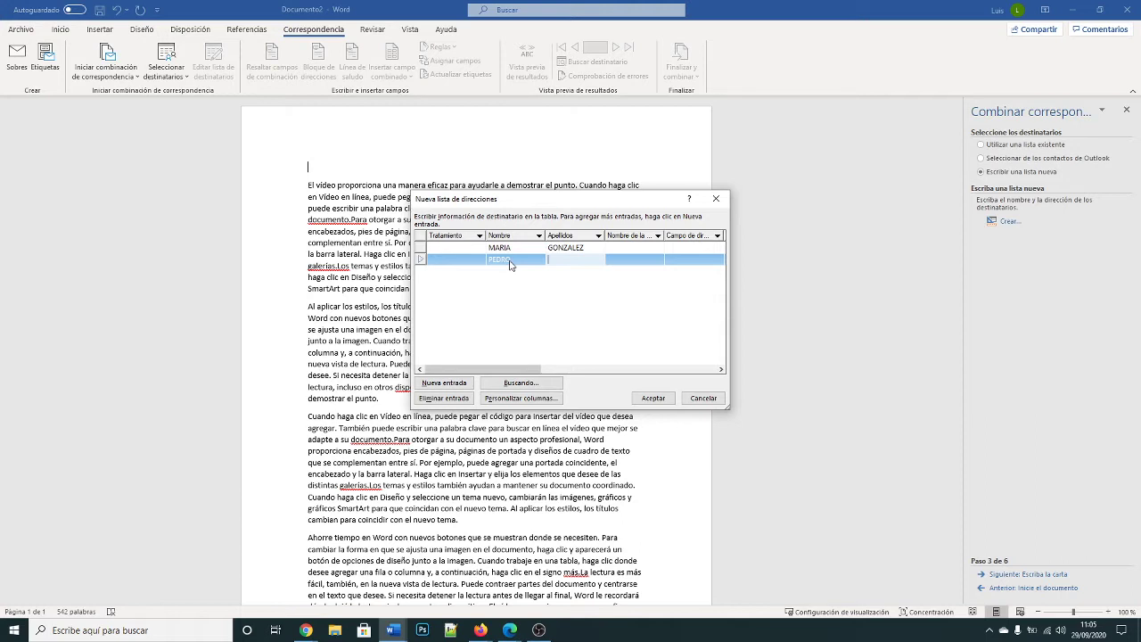
pyautogui.write('GUERRA')
# Add a third entry to the address list and fill in that recipient's name and surname
pyautogui.click(462, 384)
pyautogui.click(497, 271)
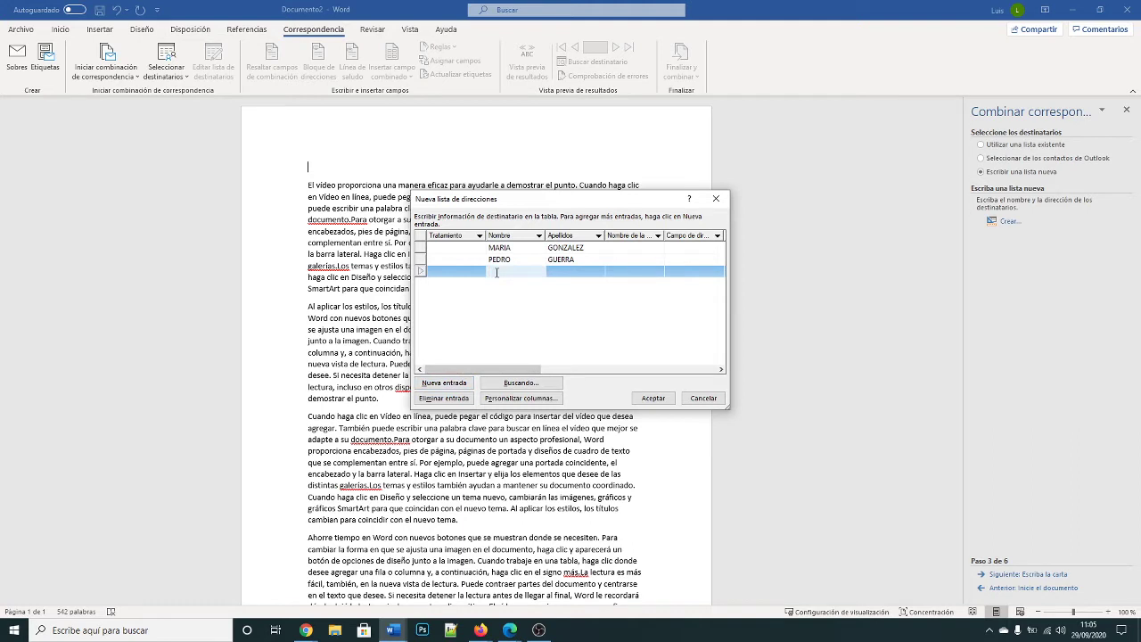
pyautogui.write('LUIS')
pyautogui.press('Tab')
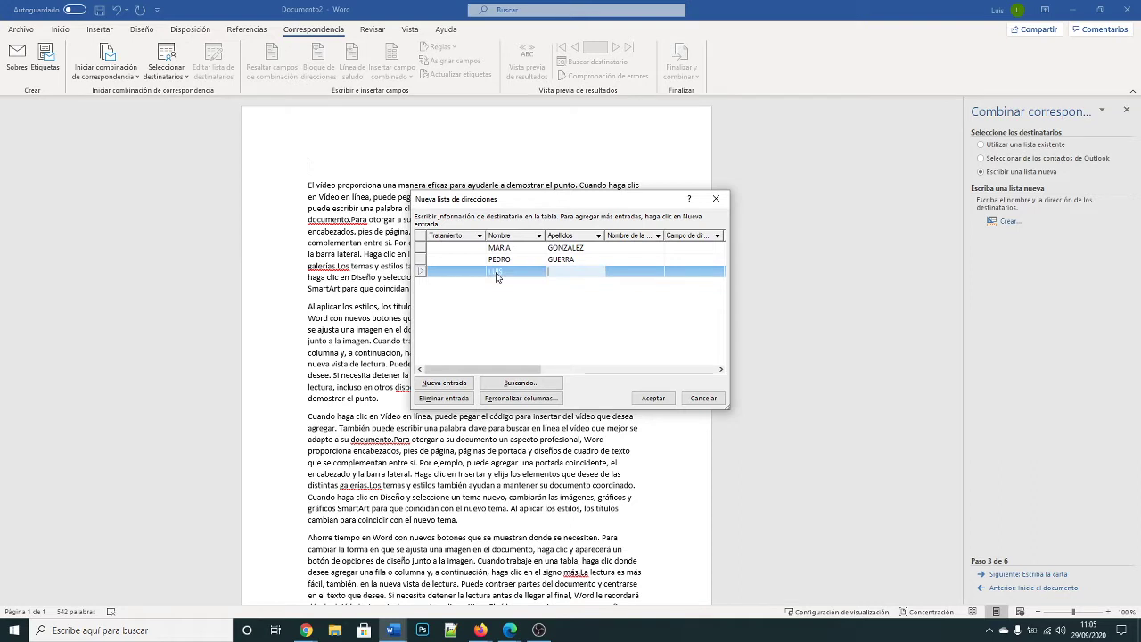
pyautogui.write('MANUEL')
# Add a fourth entry to the address list and fill in that recipient's name and surname
pyautogui.click(445, 382)
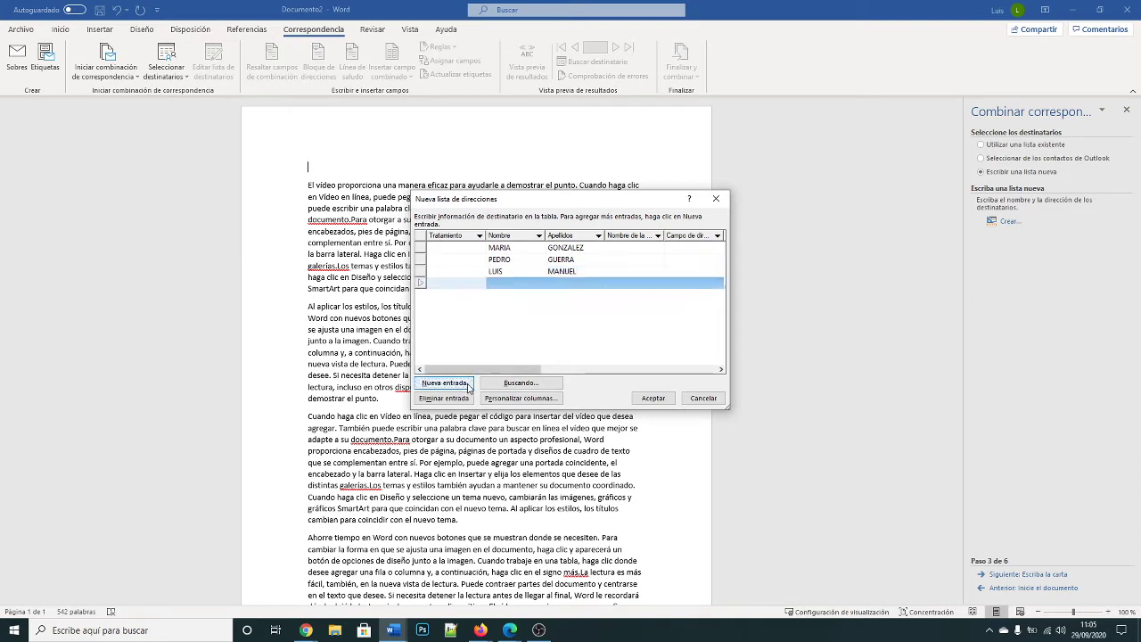
pyautogui.click(500, 284)
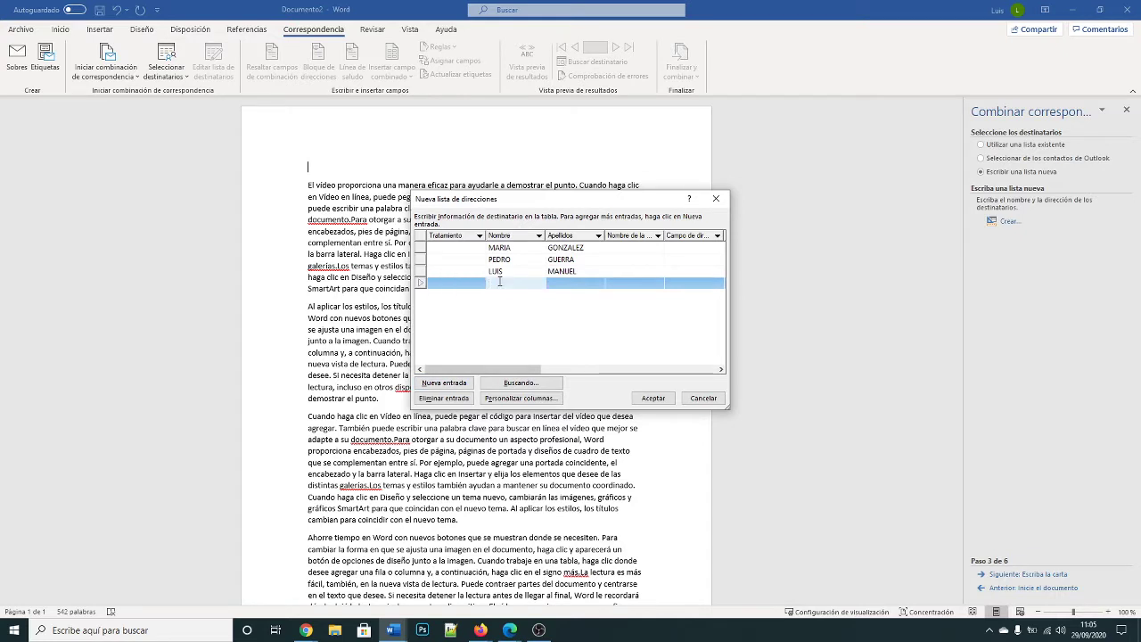
pyautogui.write('JUAN')
pyautogui.click(563, 283)
pyautogui.write('LOPEZ')
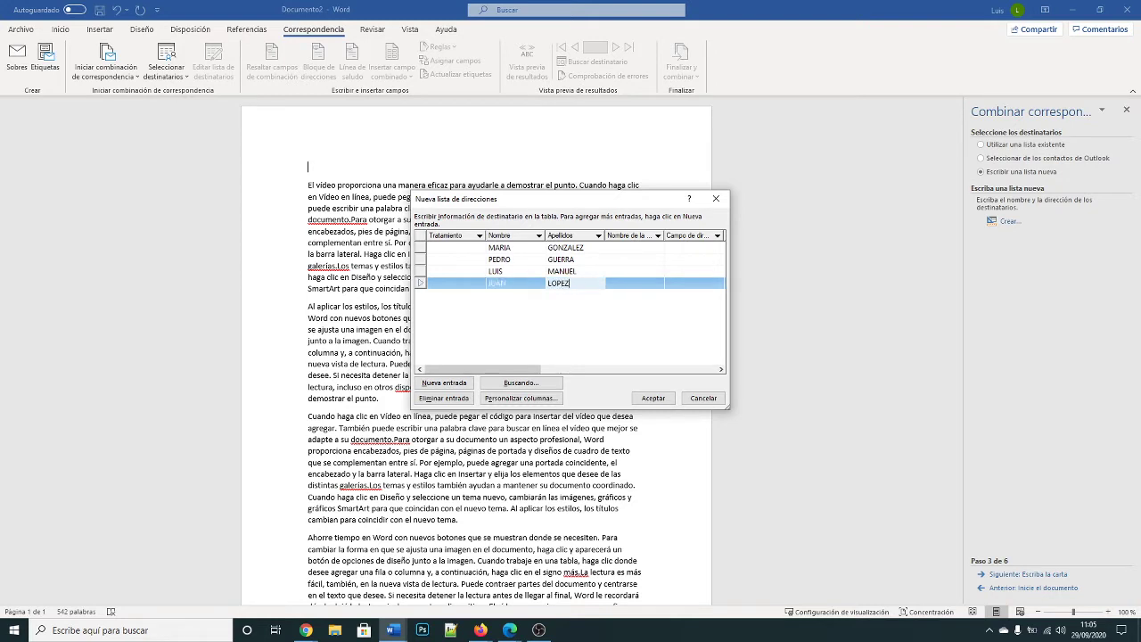
pyautogui.click(572, 313)
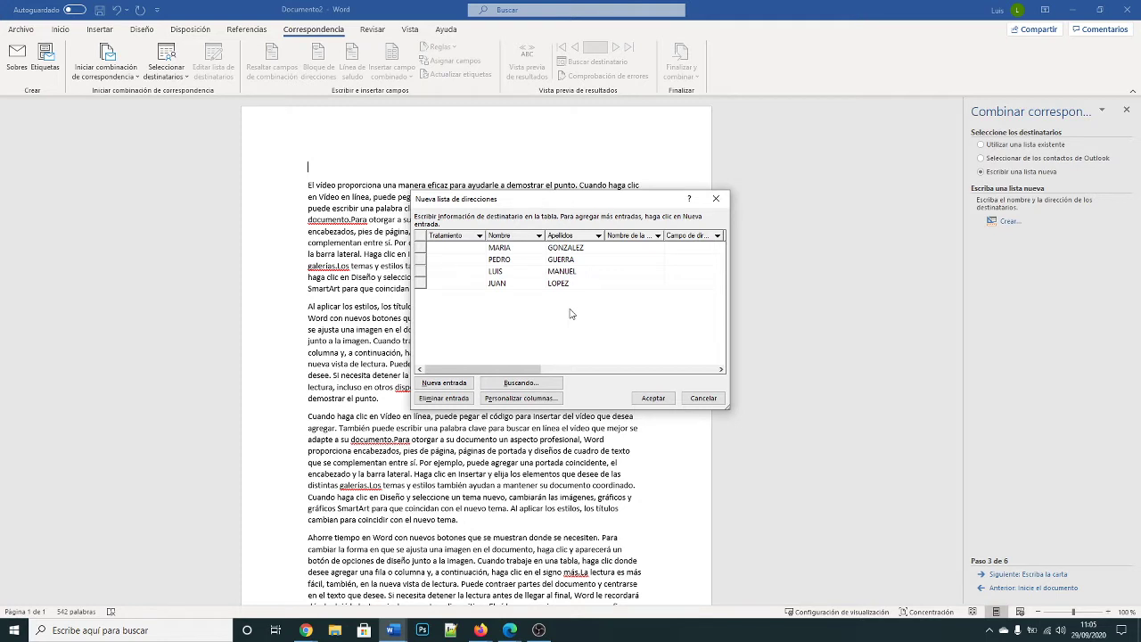
# Enter Srt. in the Tratamiento column for the first recipient of the address list
pyautogui.click(458, 252)
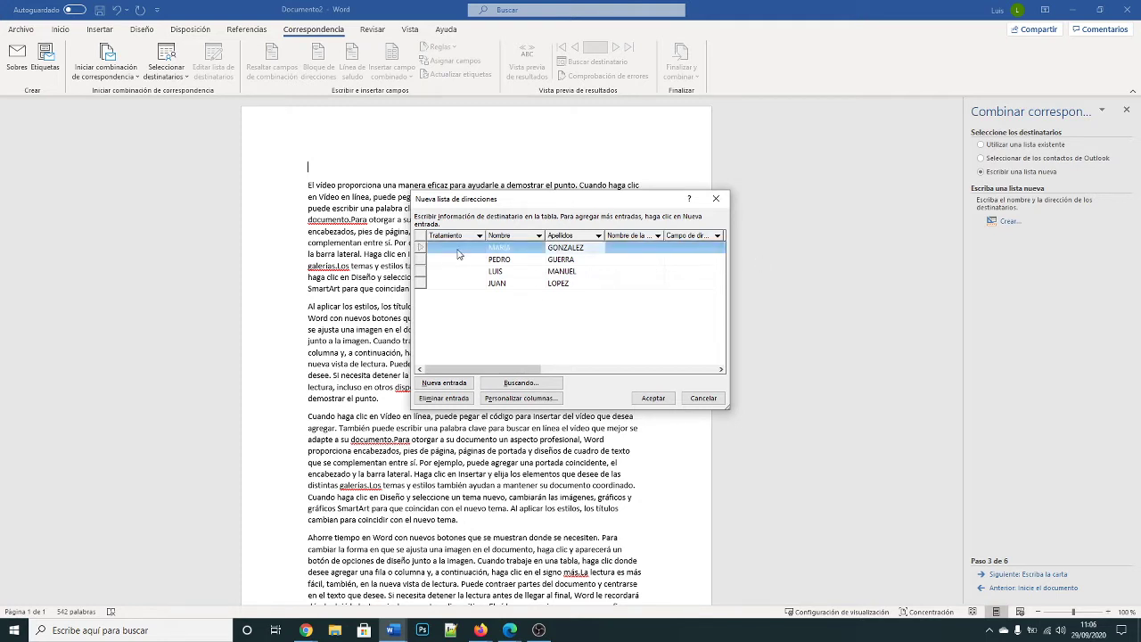
pyautogui.click(459, 249)
pyautogui.write('s')
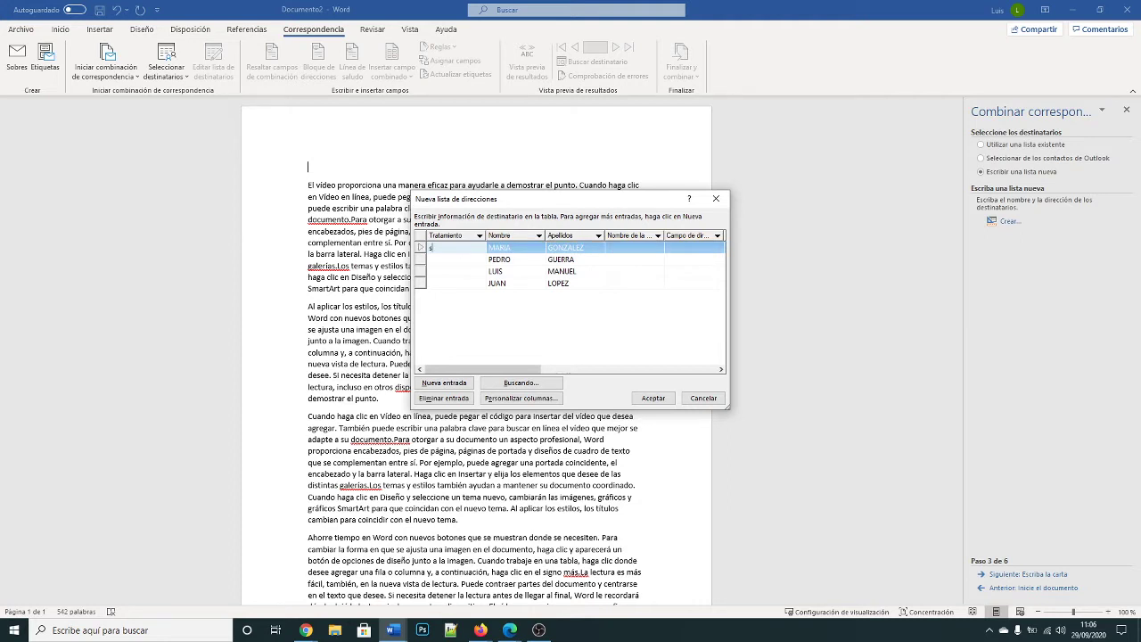
pyautogui.write('RT')
pyautogui.press('BackSpace')
pyautogui.press('BackSpace')
pyautogui.press('BackSpace')
pyautogui.write('Srt')
# Fill in Sr. as the Tratamiento for the second, third and fourth recipients
pyautogui.click(470, 264)
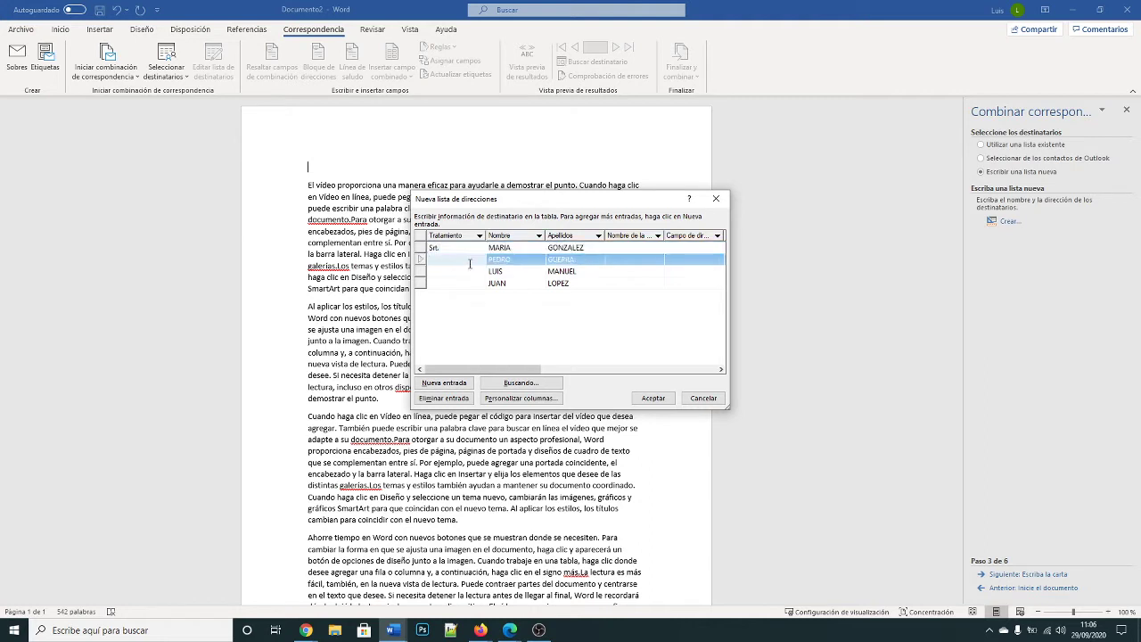
pyautogui.write('Sr.')
pyautogui.click(457, 272)
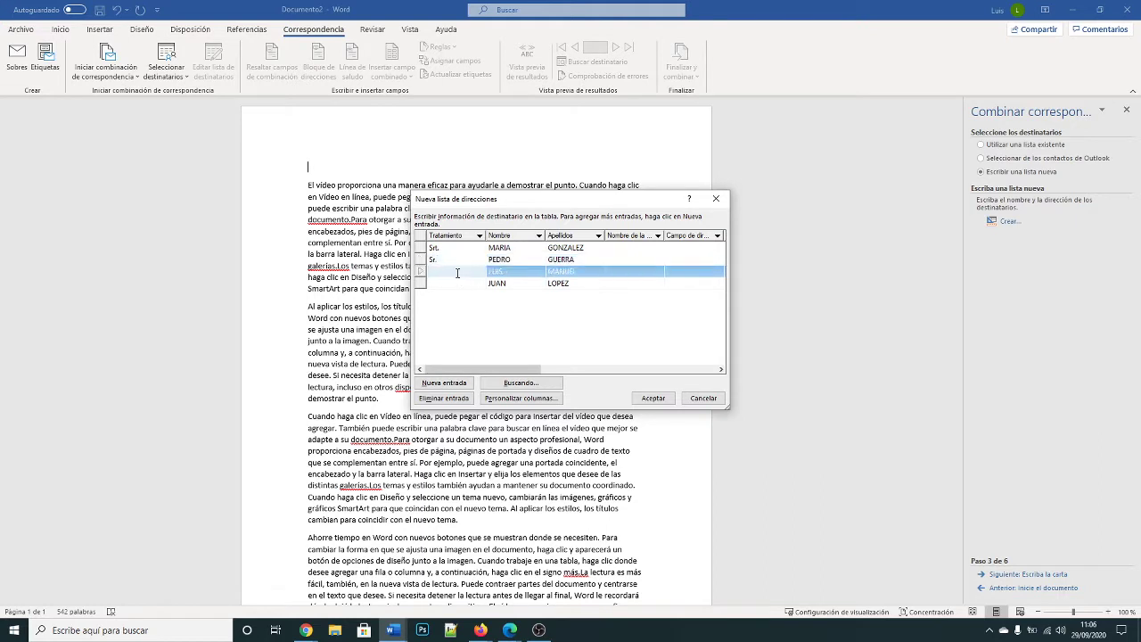
pyautogui.write('S')
pyautogui.press('BackSpace')
pyautogui.write('Sr.')
pyautogui.click(457, 286)
pyautogui.write('S')
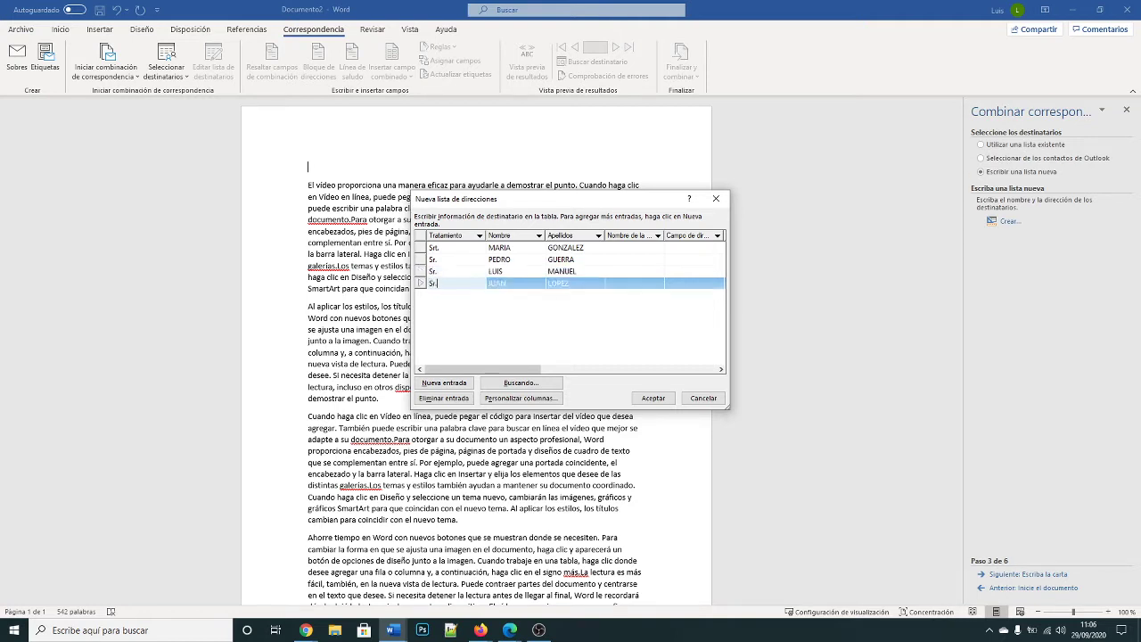
# Save the address list as lista in the Escritorio folder and accept all its entries as merge recipients
pyautogui.click(652, 398)
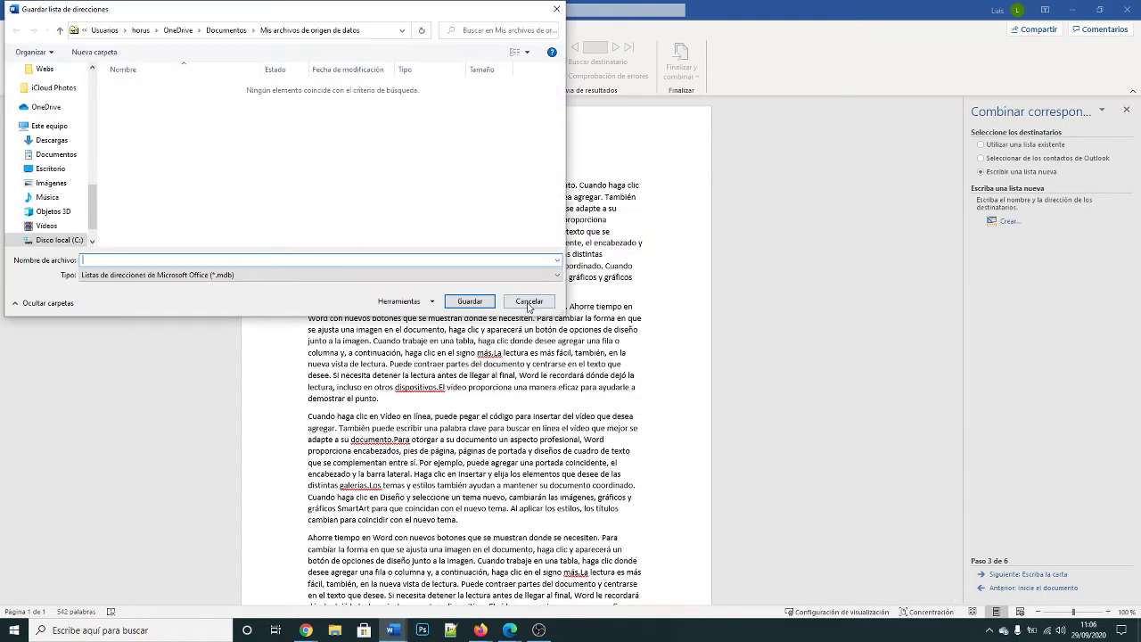
pyautogui.moveTo(295, 15); pyautogui.dragTo(638, 113)
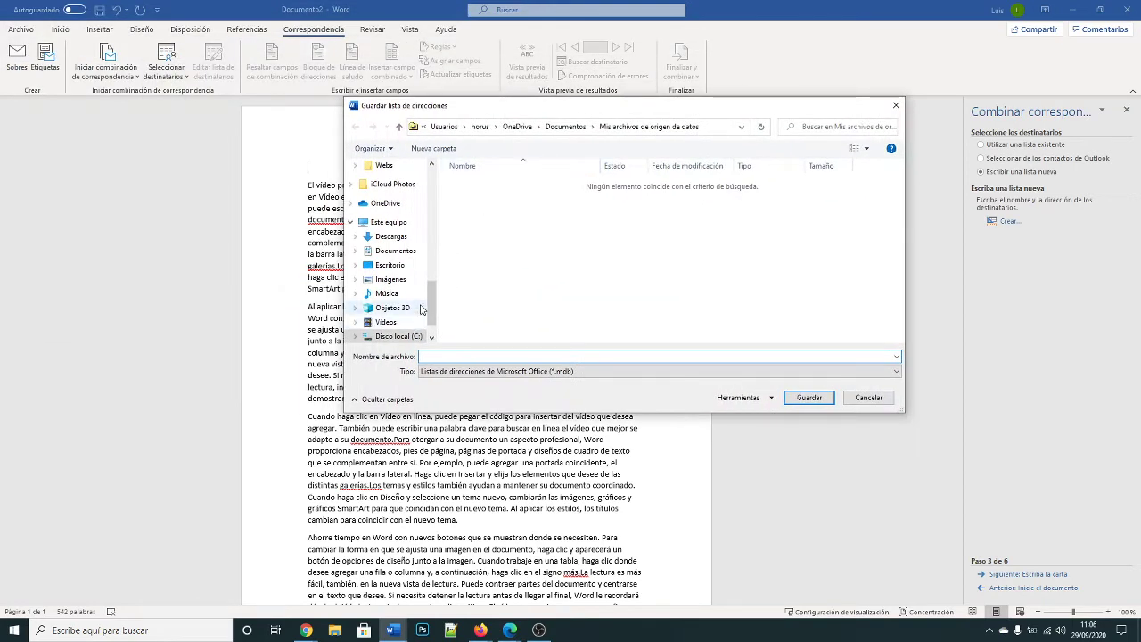
pyautogui.scroll(10, 414, 326)
pyautogui.click(406, 190)
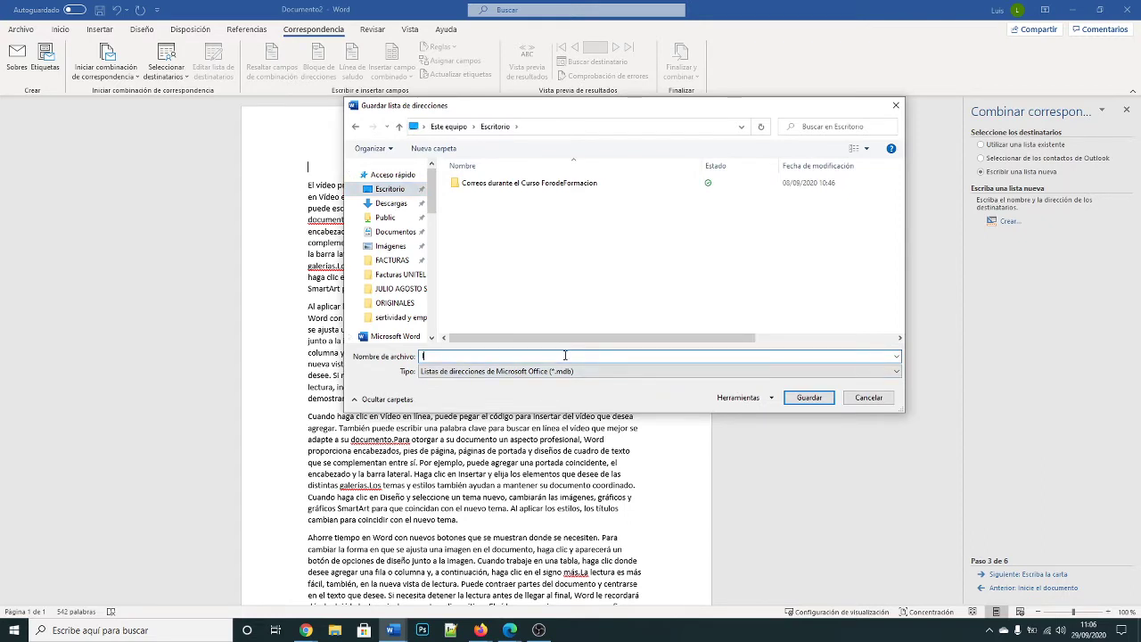
pyautogui.write('liesta')
pyautogui.press('BackSpace')
pyautogui.press('BackSpace')
pyautogui.write('sta')
pyautogui.click(814, 401)
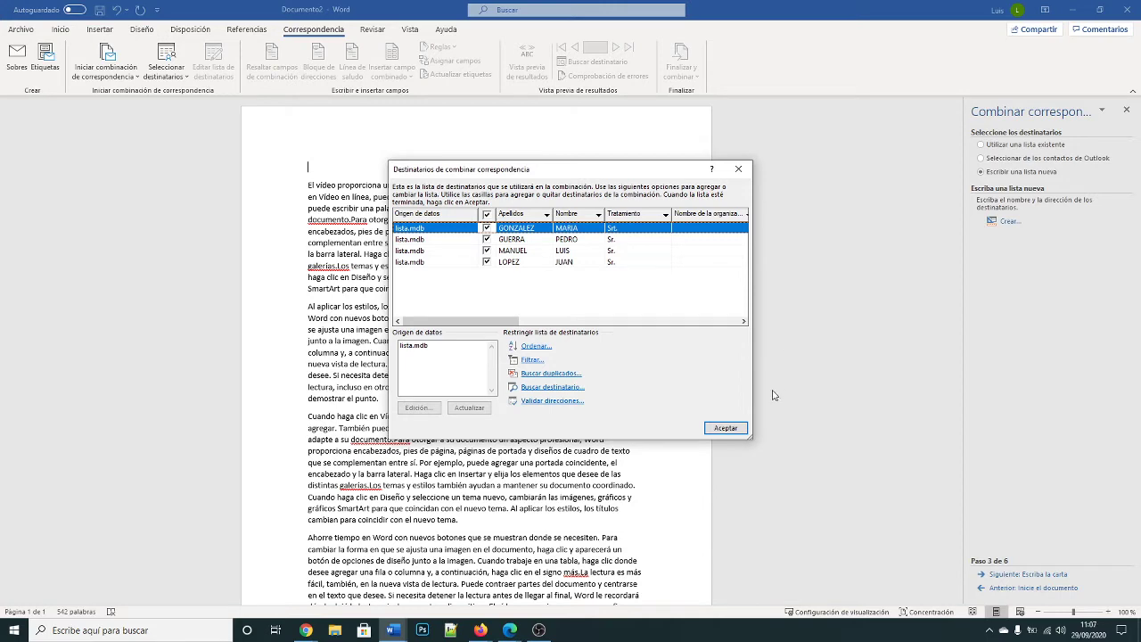
pyautogui.click(728, 428)
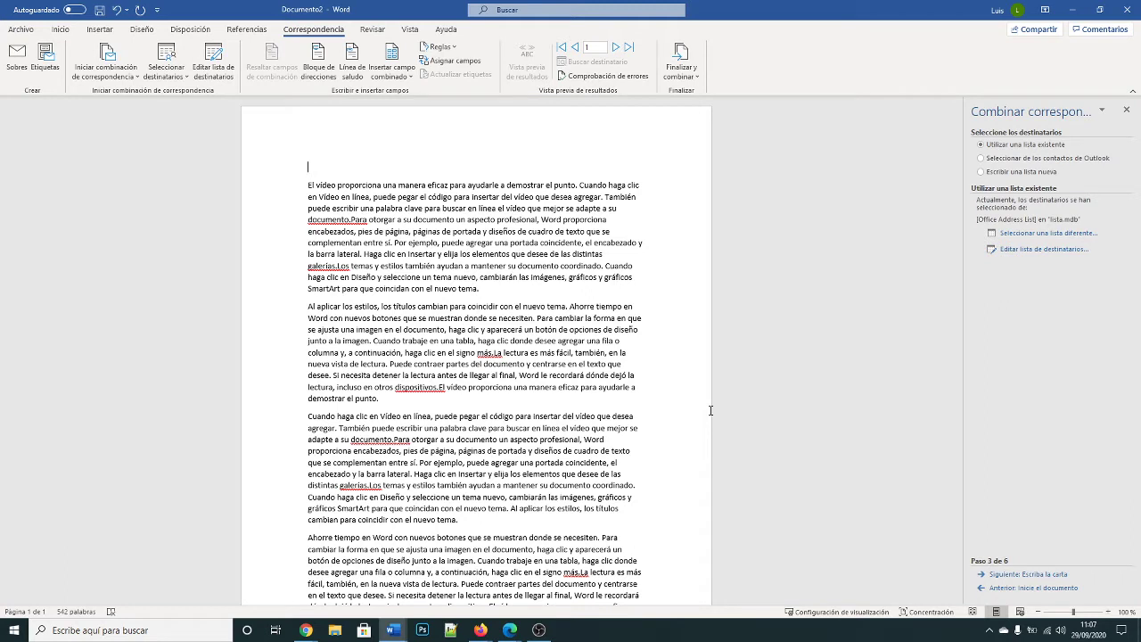
# Advance to writing the letter and insert an address block above the text, keeping the preselected recipient name format
pyautogui.click(1017, 574)
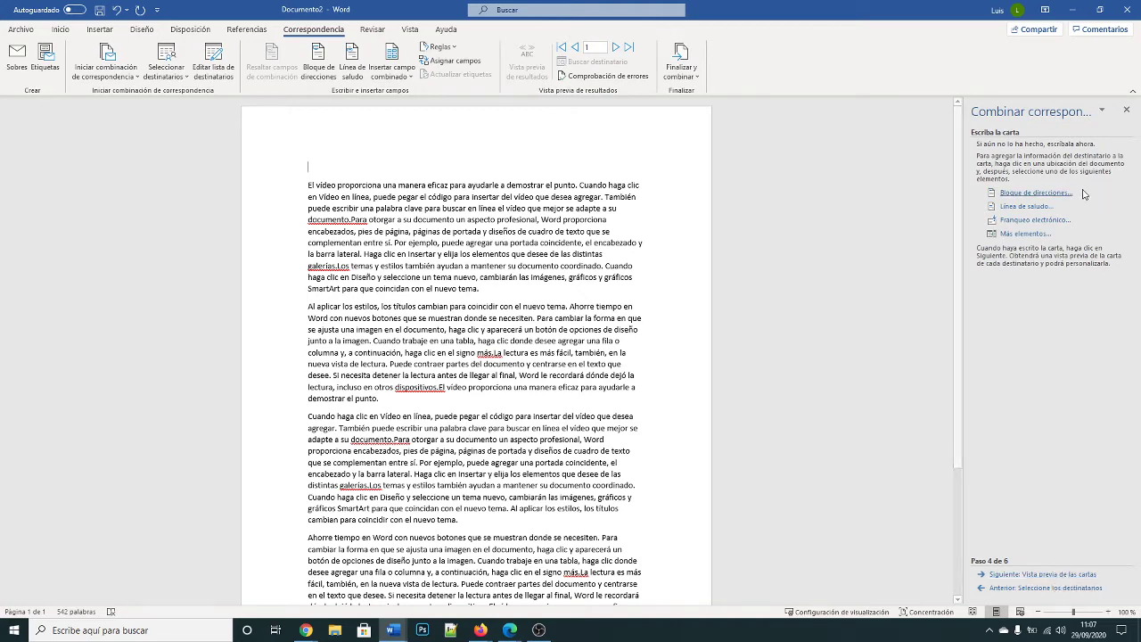
pyautogui.click(1036, 192)
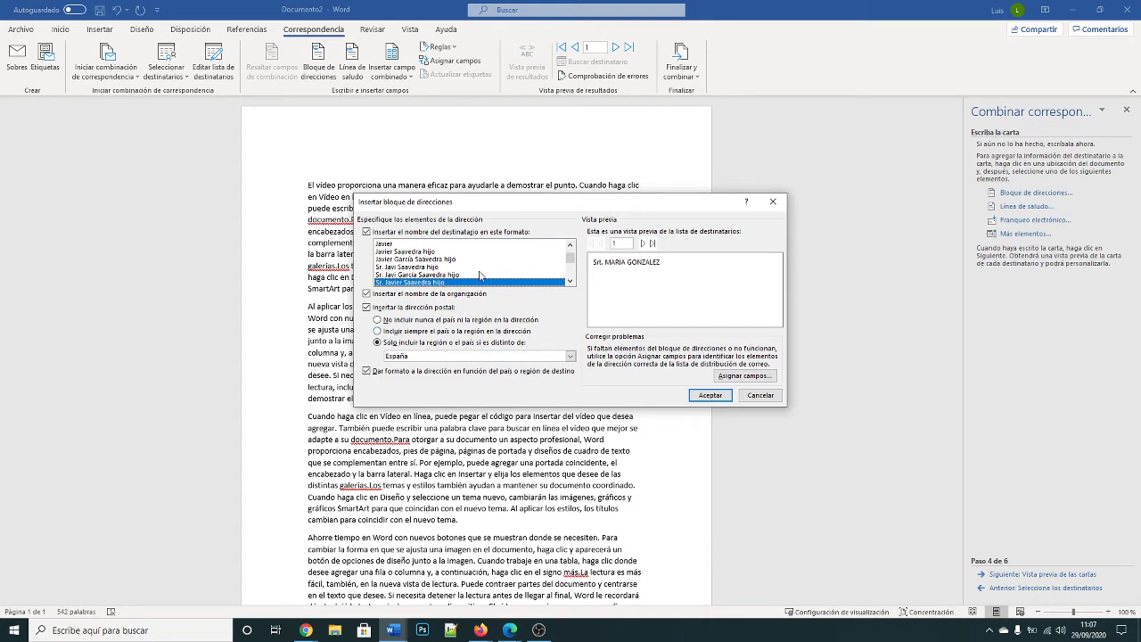
pyautogui.scroll(1, 477, 275)
pyautogui.scroll(-3, 477, 275)
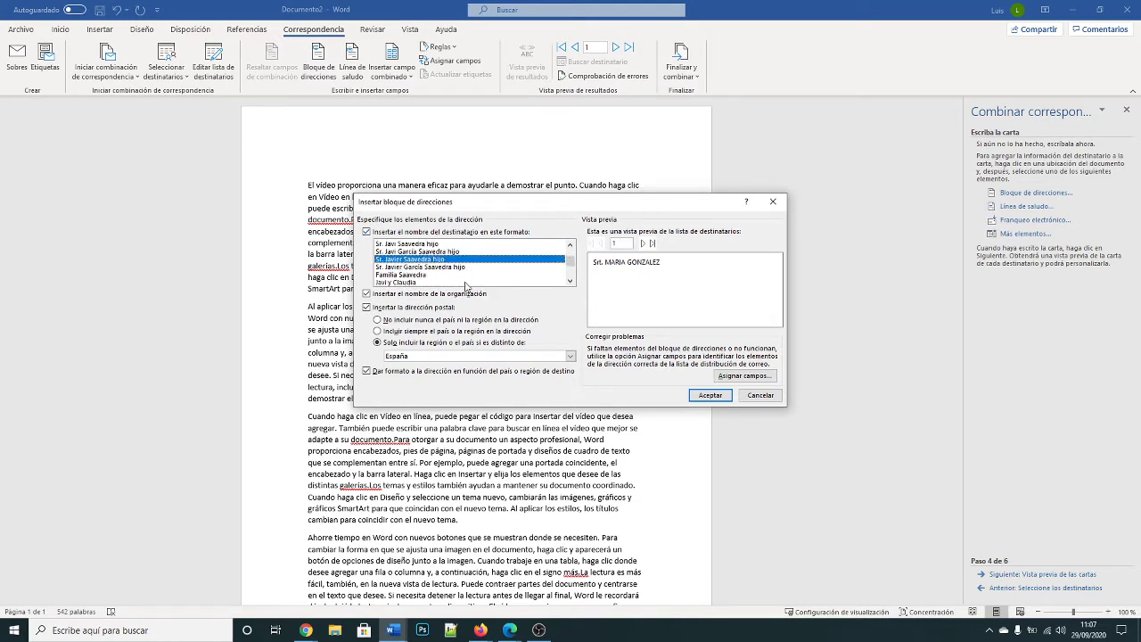
pyautogui.scroll(1, 441, 274)
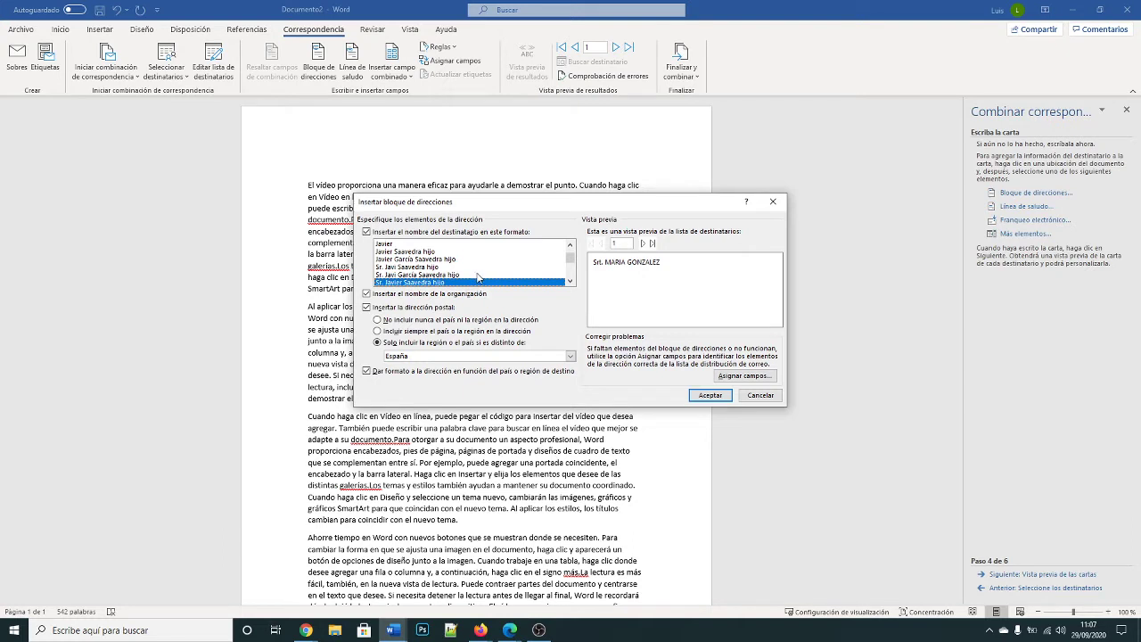
pyautogui.scroll(-1, 477, 273)
pyautogui.scroll(1, 477, 273)
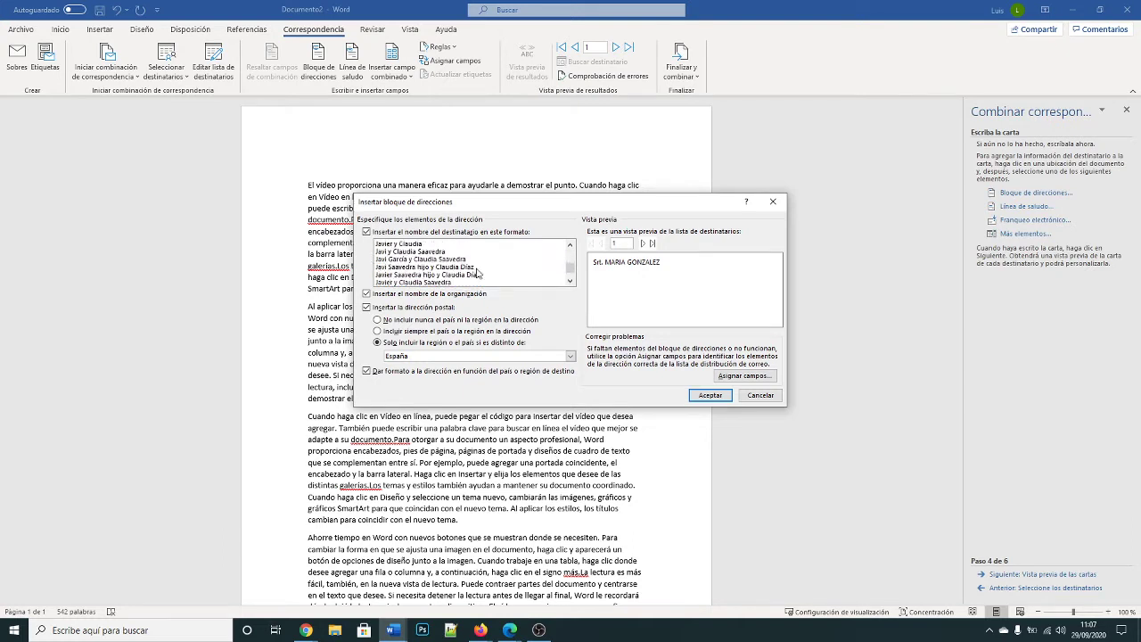
pyautogui.scroll(-1, 494, 273)
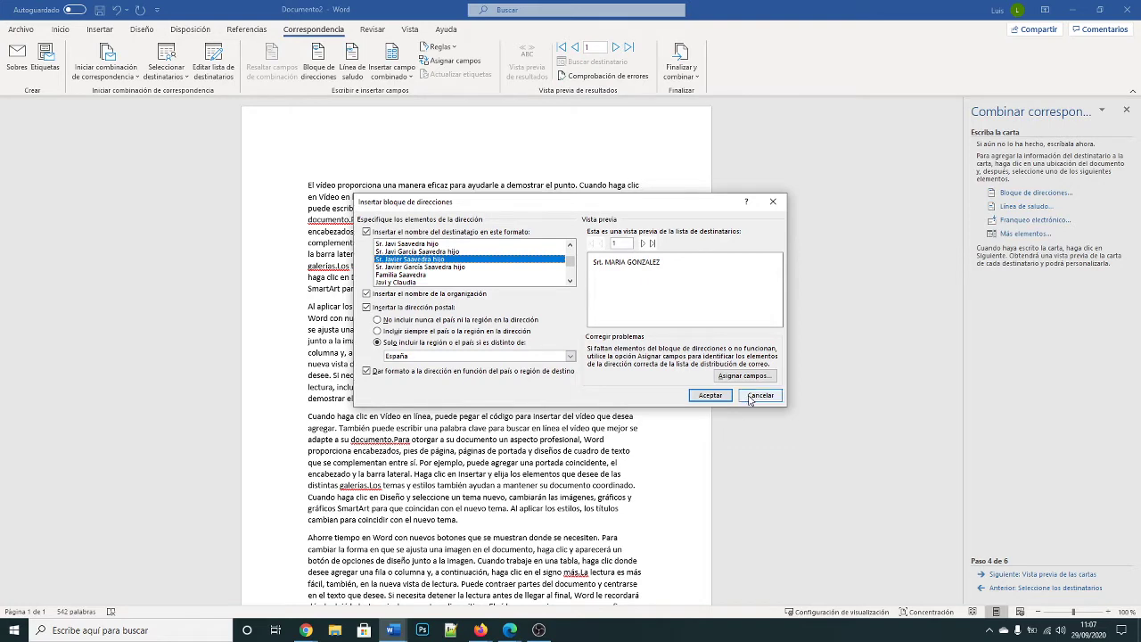
pyautogui.click(711, 395)
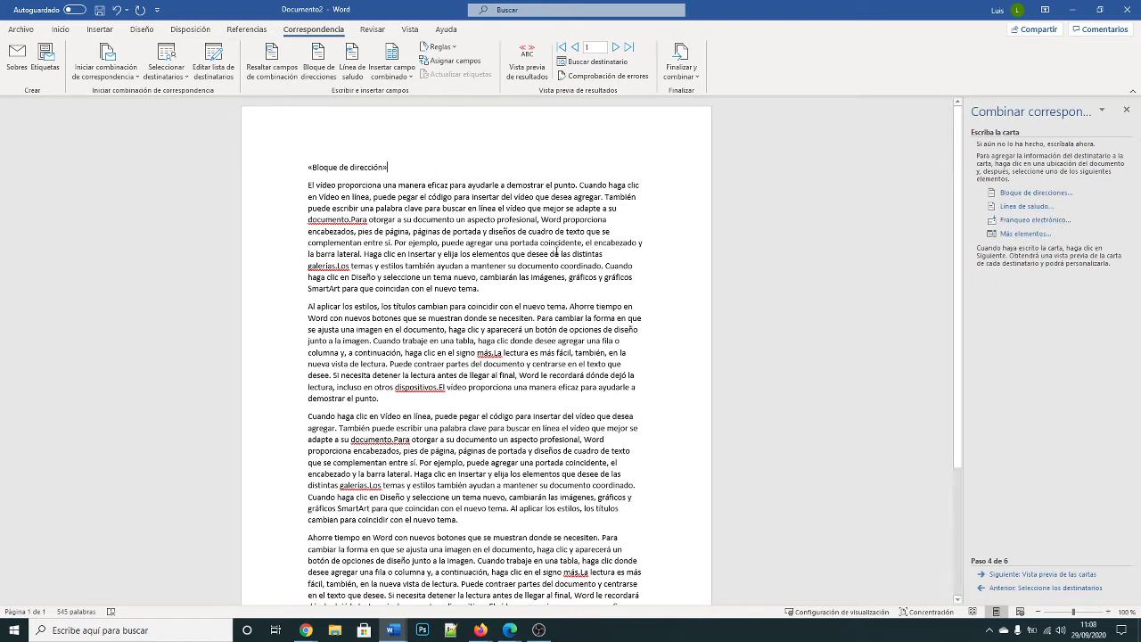
# Insert a greeting line starting with Estimado on a new line below the address block
pyautogui.press('Return')
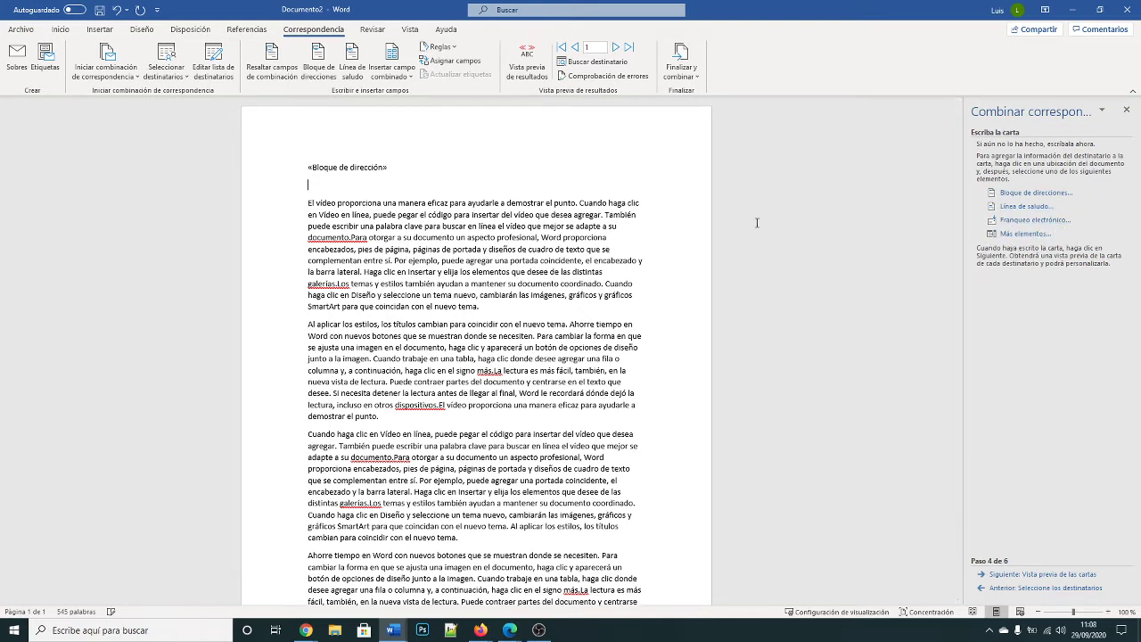
pyautogui.click(1028, 208)
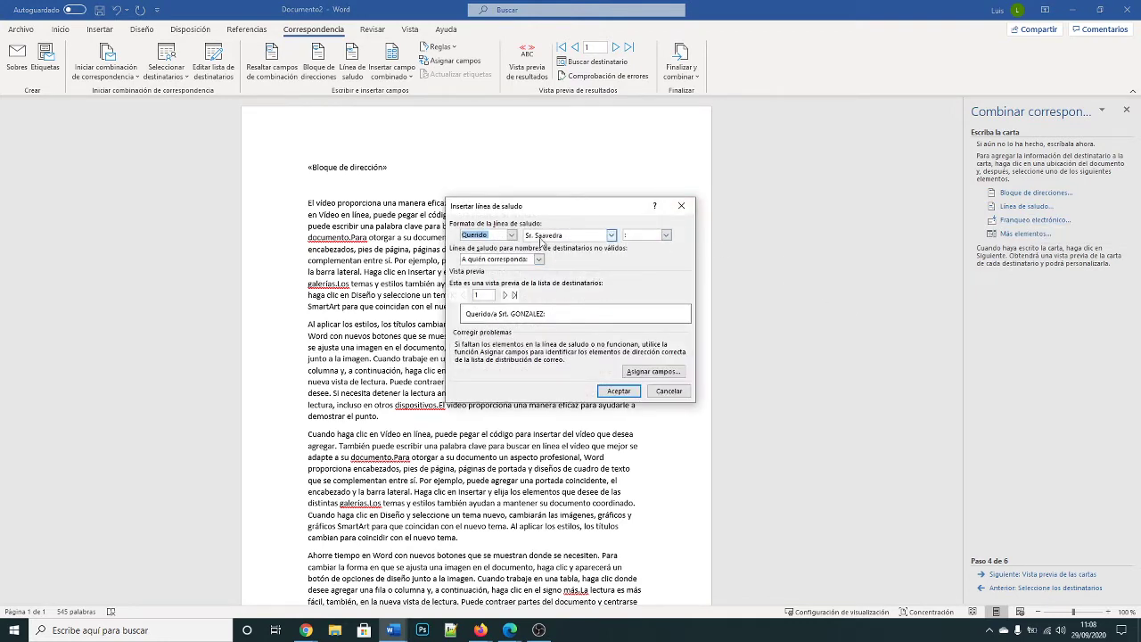
pyautogui.click(512, 235)
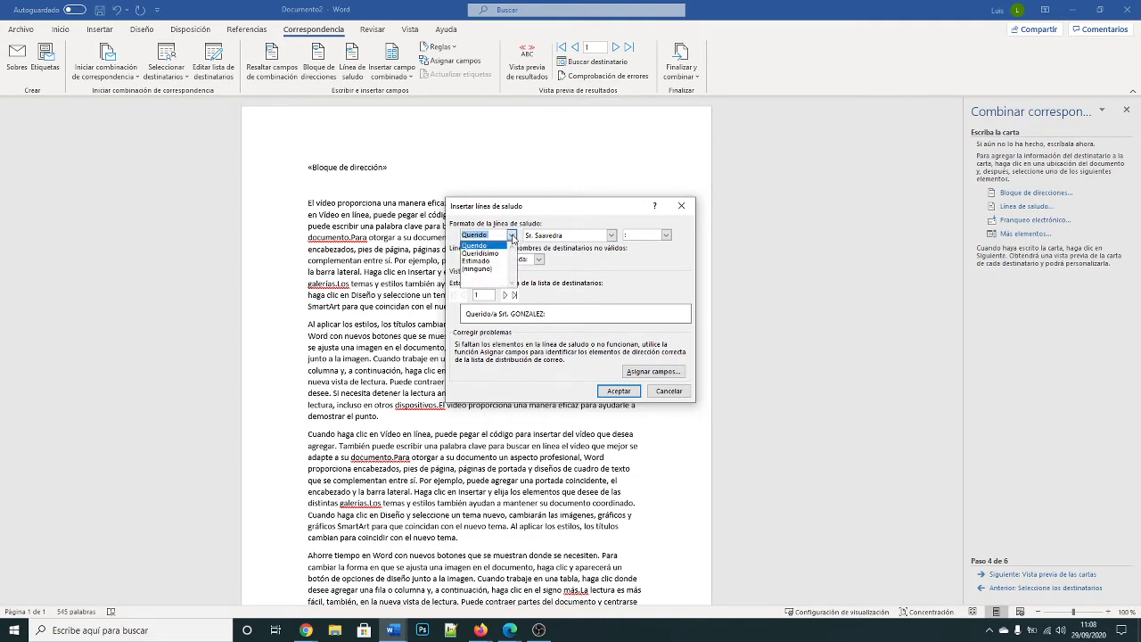
pyautogui.click(482, 261)
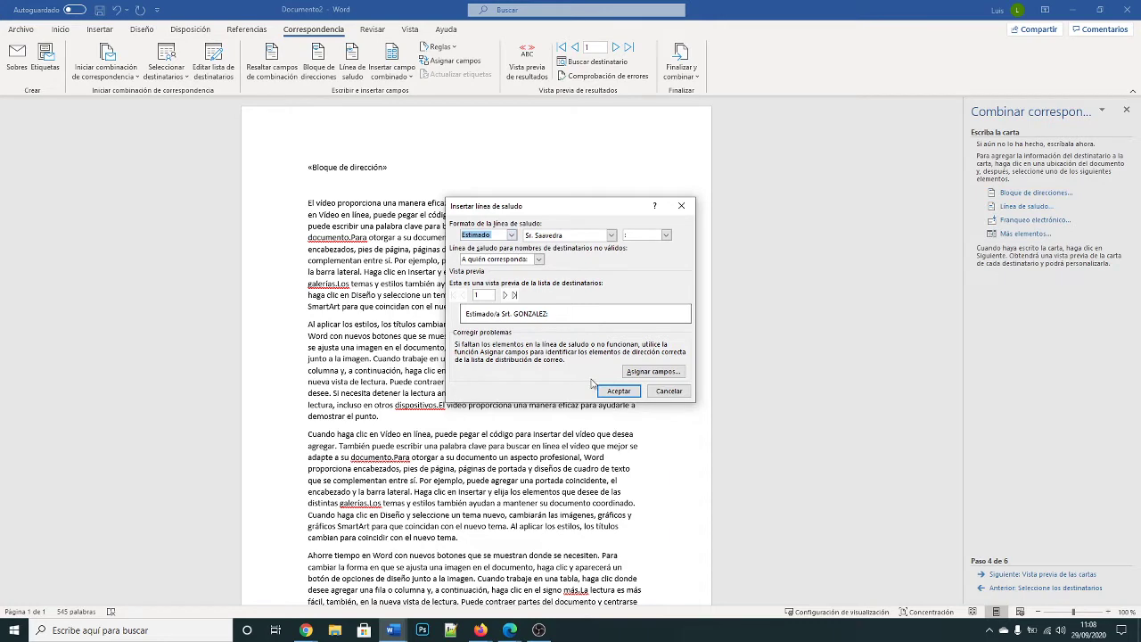
pyautogui.click(621, 391)
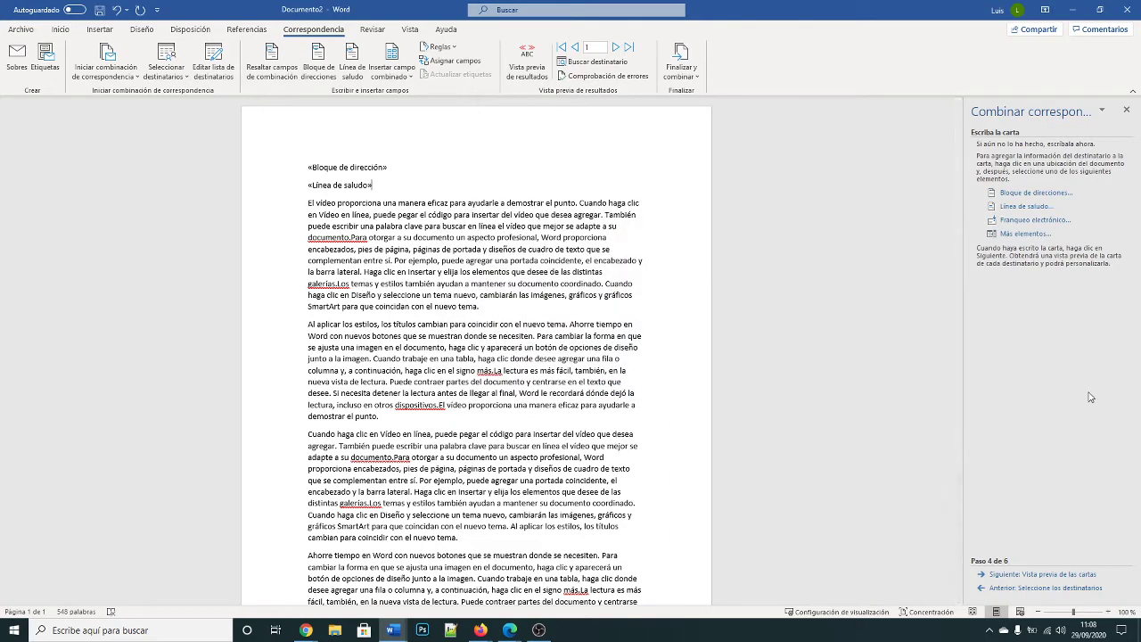
# Preview the merged letters, moving forward through the recipients and back to the first one
pyautogui.click(1040, 575)
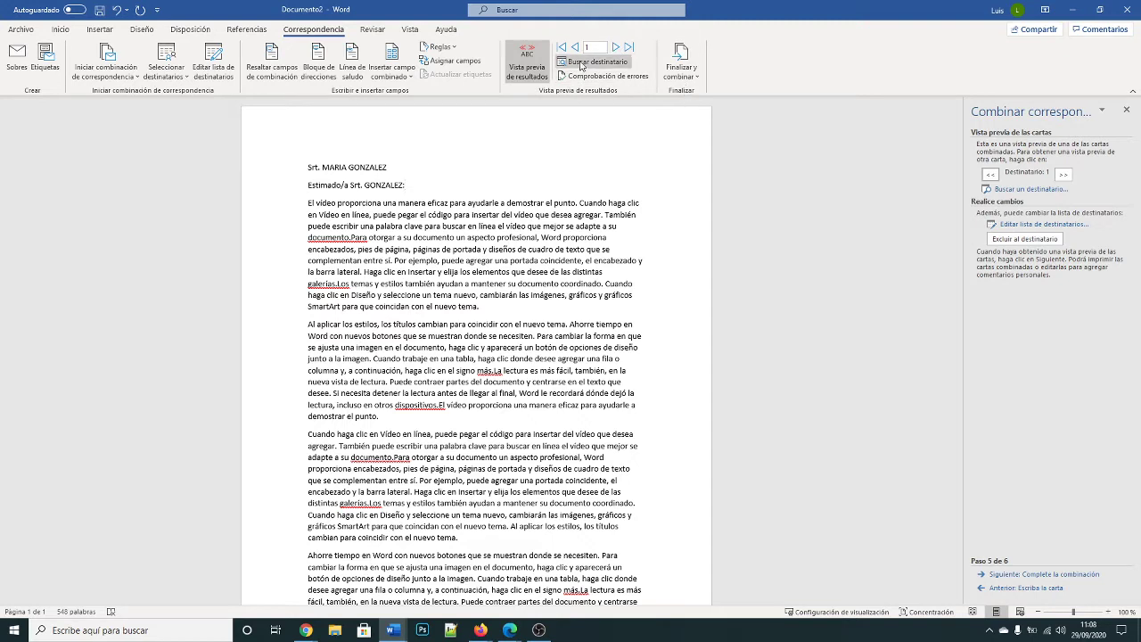
pyautogui.click(1066, 175)
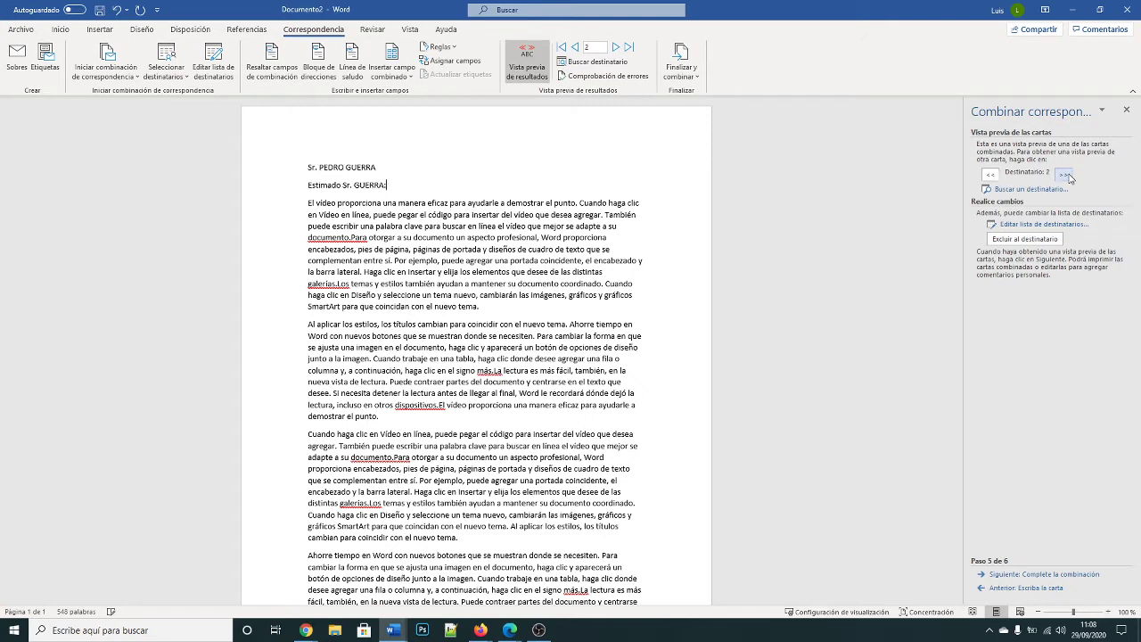
pyautogui.click(1068, 176)
pyautogui.click(990, 175)
pyautogui.click(991, 176)
pyautogui.click(991, 175)
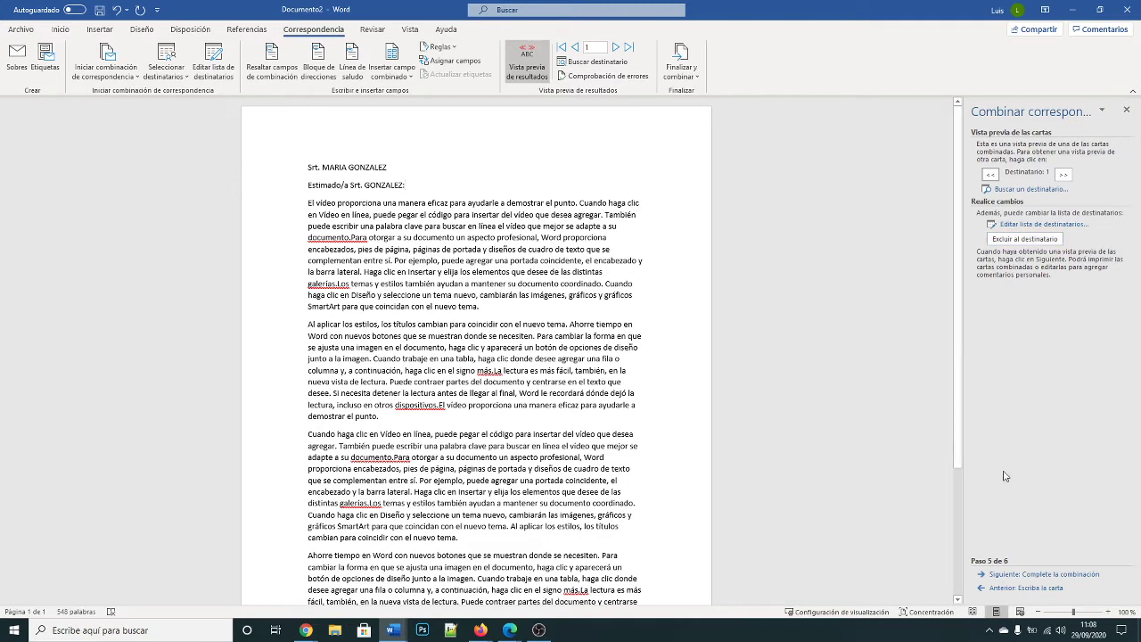
# Complete the merge by generating individual letters for all records in a new document
pyautogui.click(1062, 575)
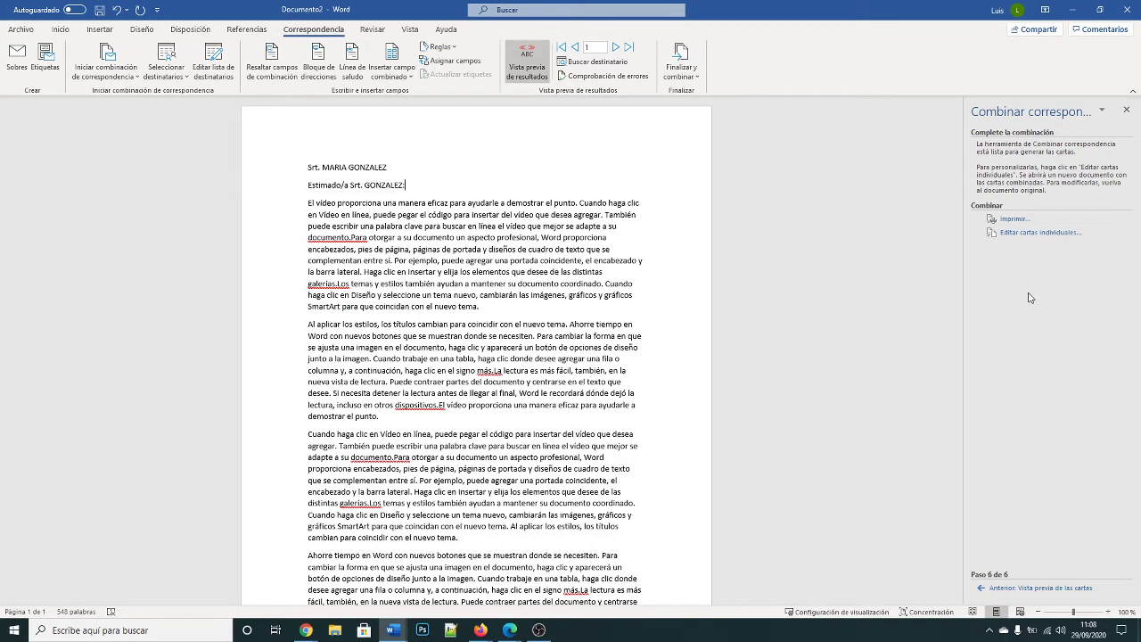
pyautogui.click(699, 76)
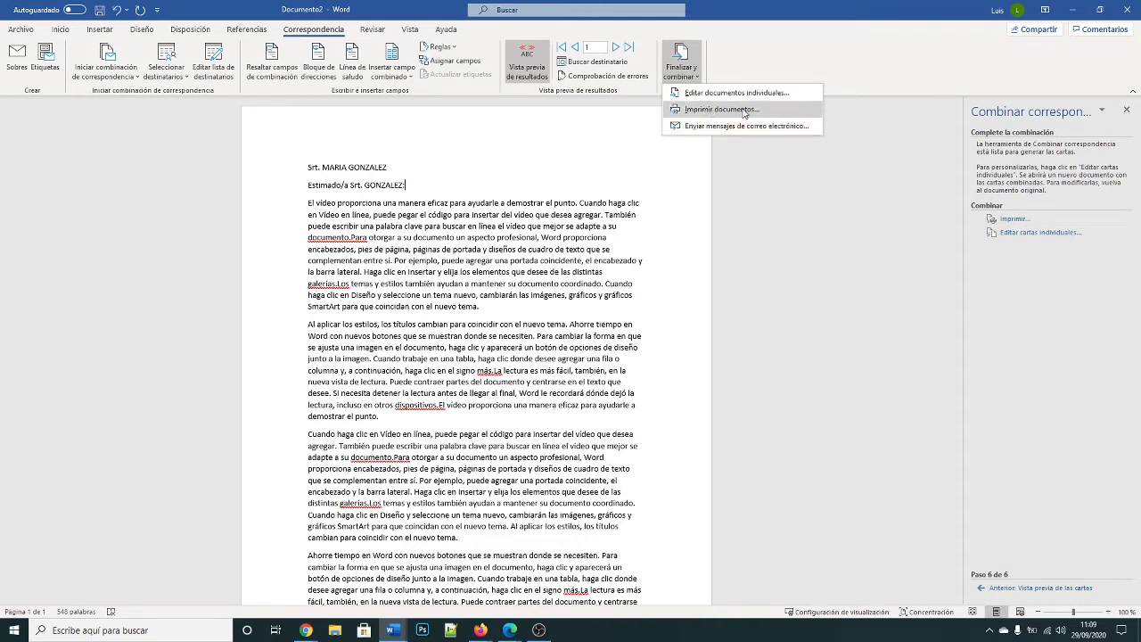
pyautogui.click(1026, 256)
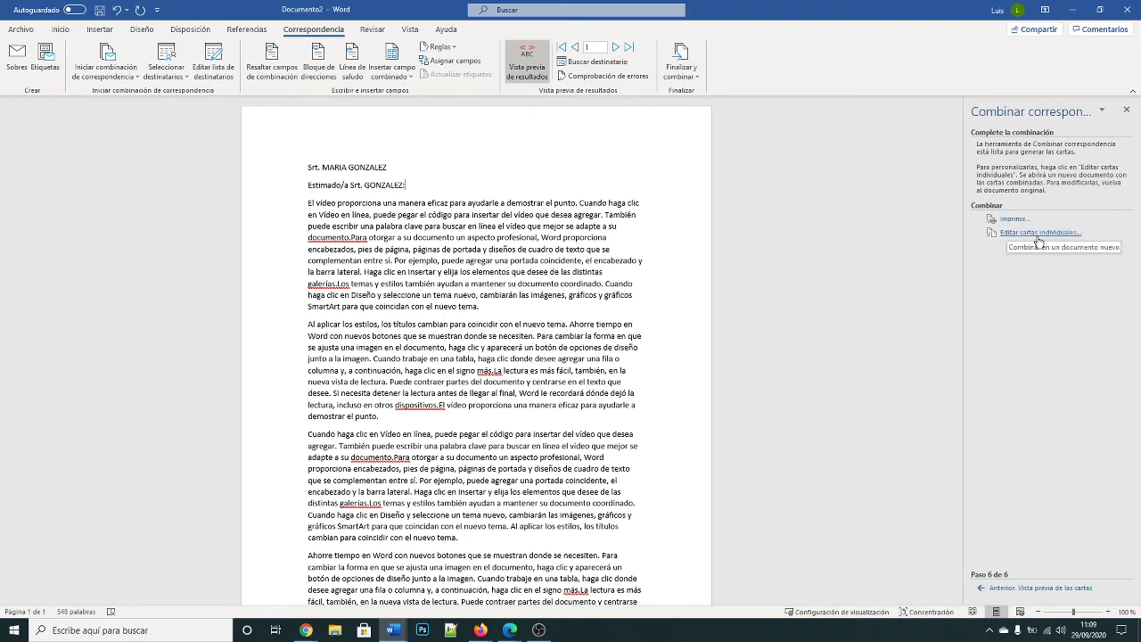
pyautogui.click(1038, 234)
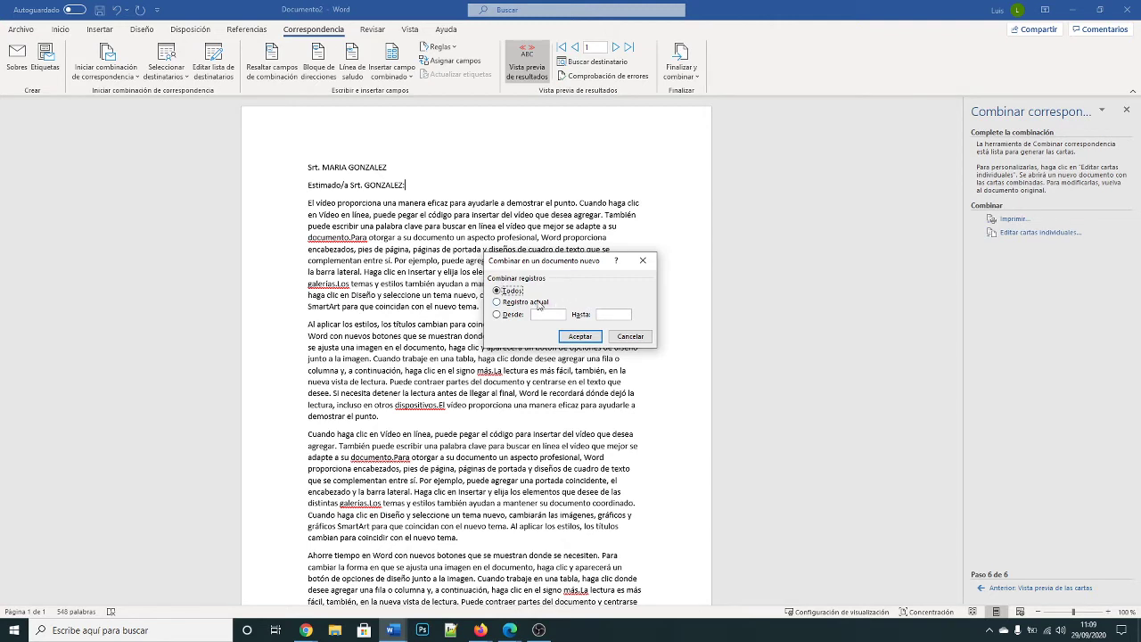
pyautogui.click(591, 340)
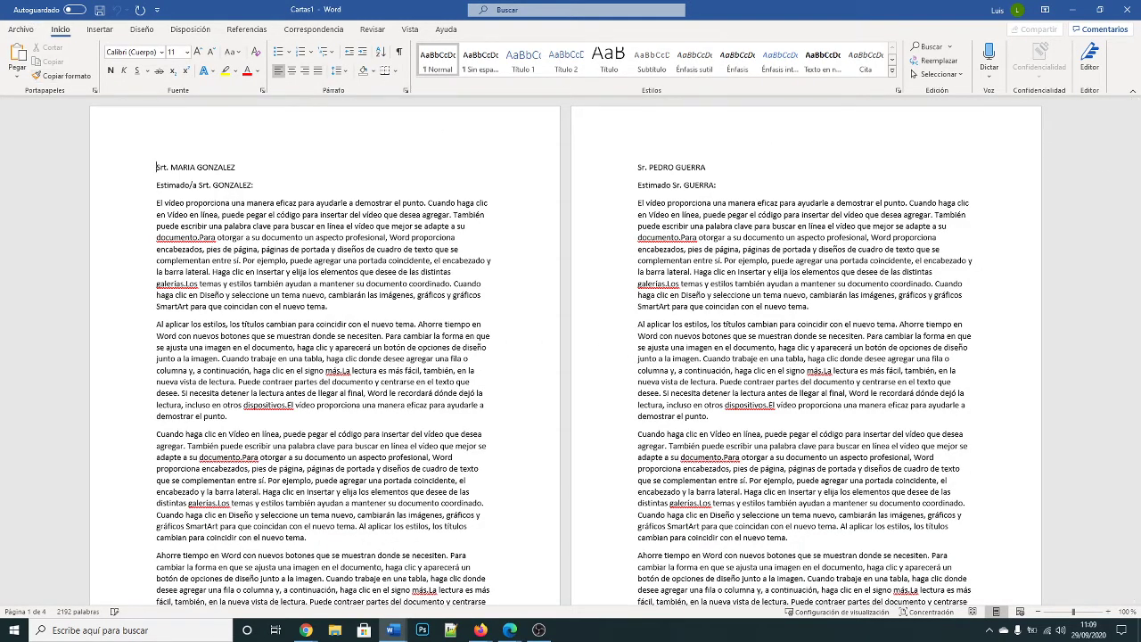
# Look through the pages of the merged document to check each recipient's letter, and bring up the mail merge commands
pyautogui.moveTo(1138, 143); pyautogui.dragTo(1137, 214)
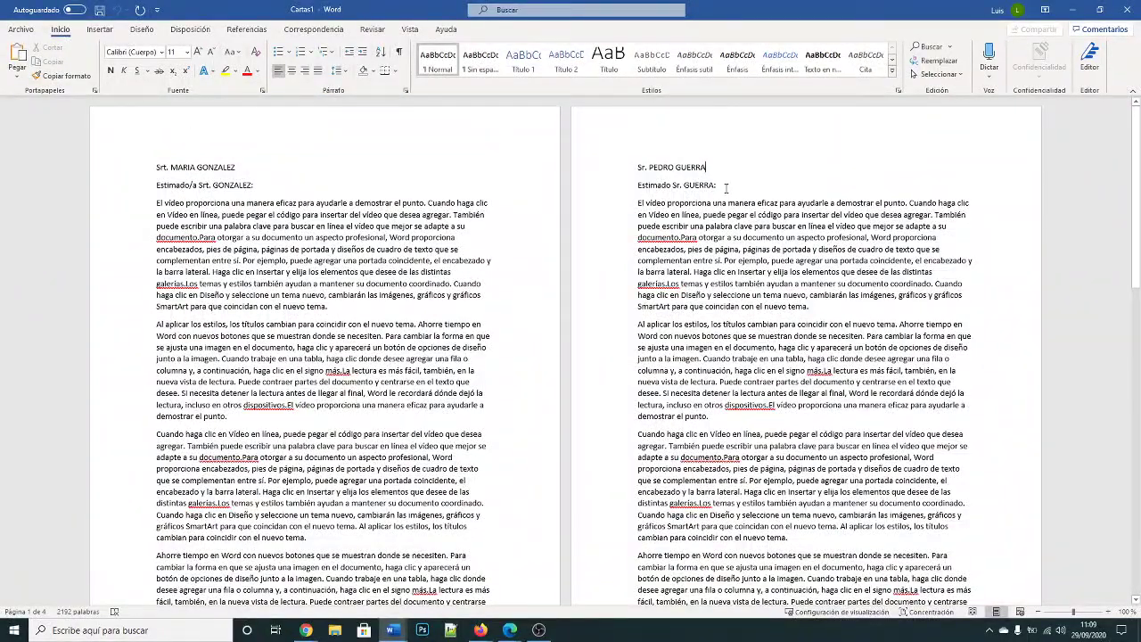
pyautogui.scroll(-15, 706, 388)
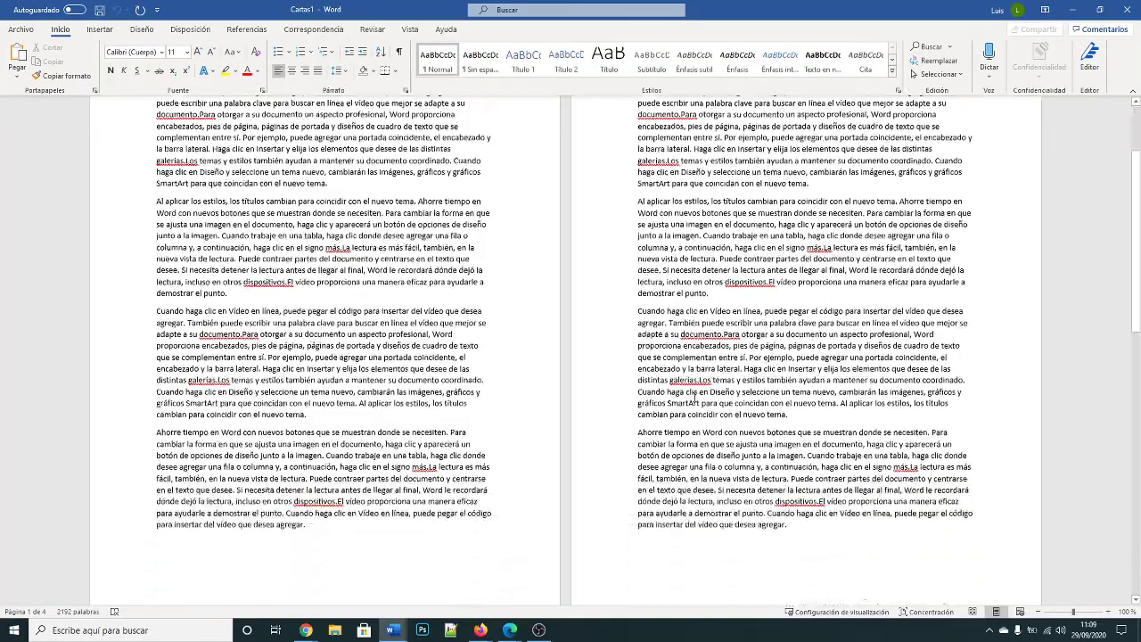
pyautogui.scroll(-4, 696, 410)
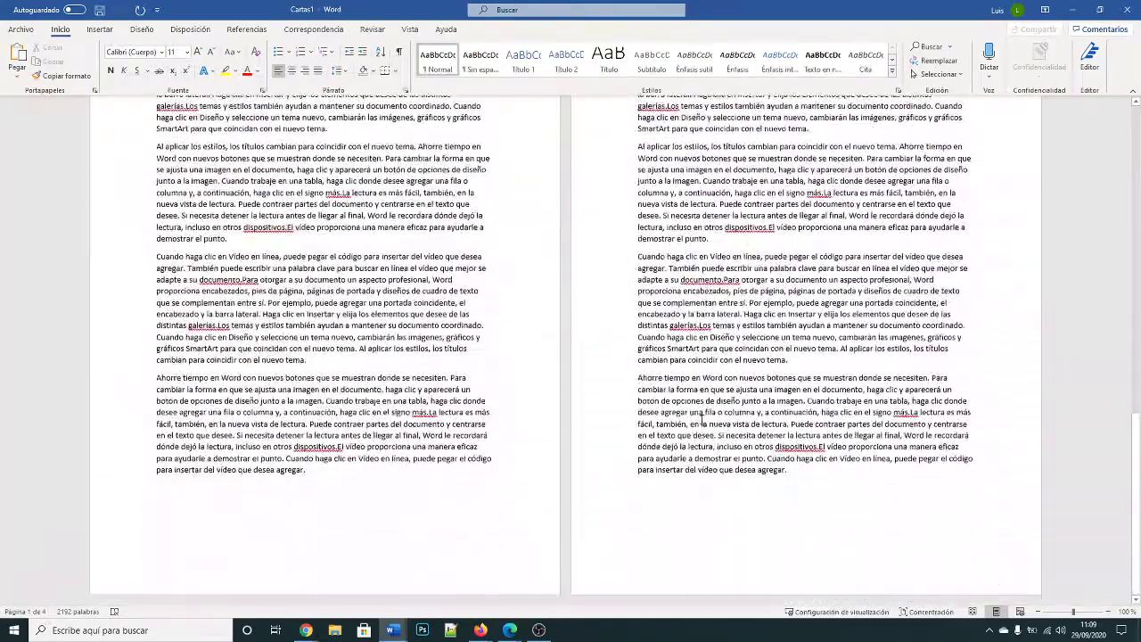
pyautogui.scroll(5, 700, 415)
pyautogui.scroll(-6, 703, 419)
pyautogui.scroll(5, 705, 421)
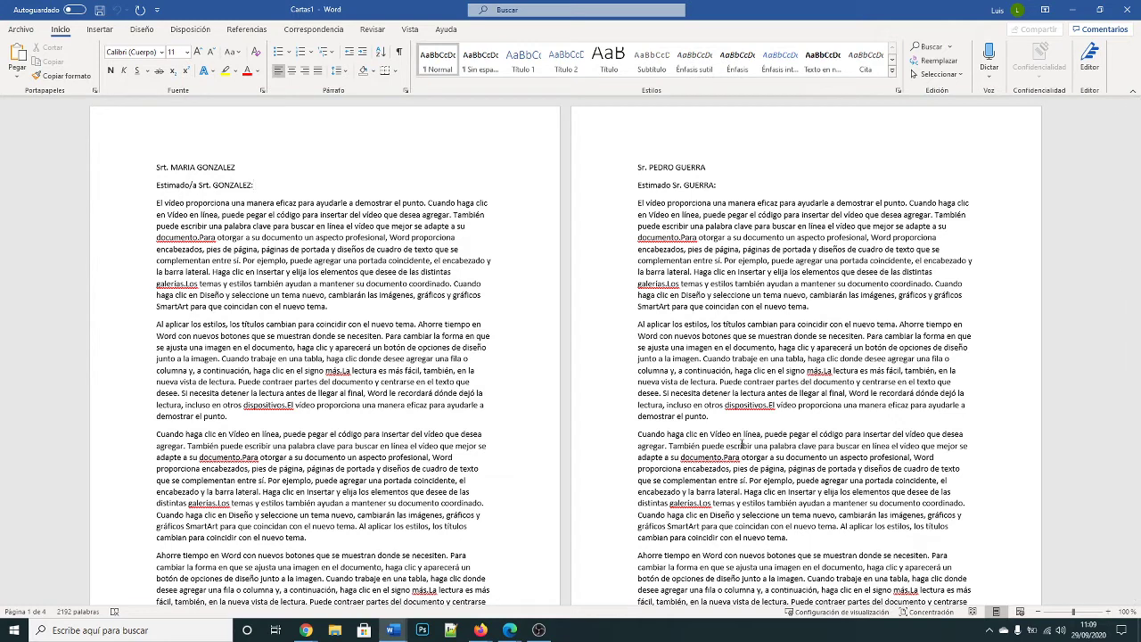
pyautogui.click(330, 32)
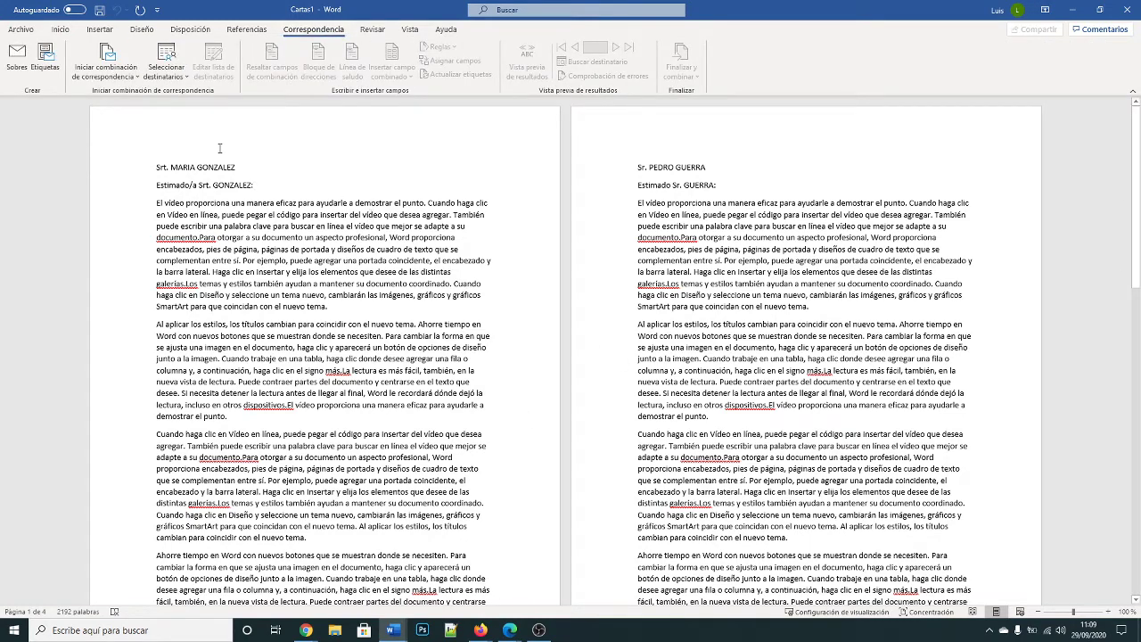
# Insert a page break after the last letter of the merged document to add an empty page
pyautogui.scroll(-13, 670, 226)
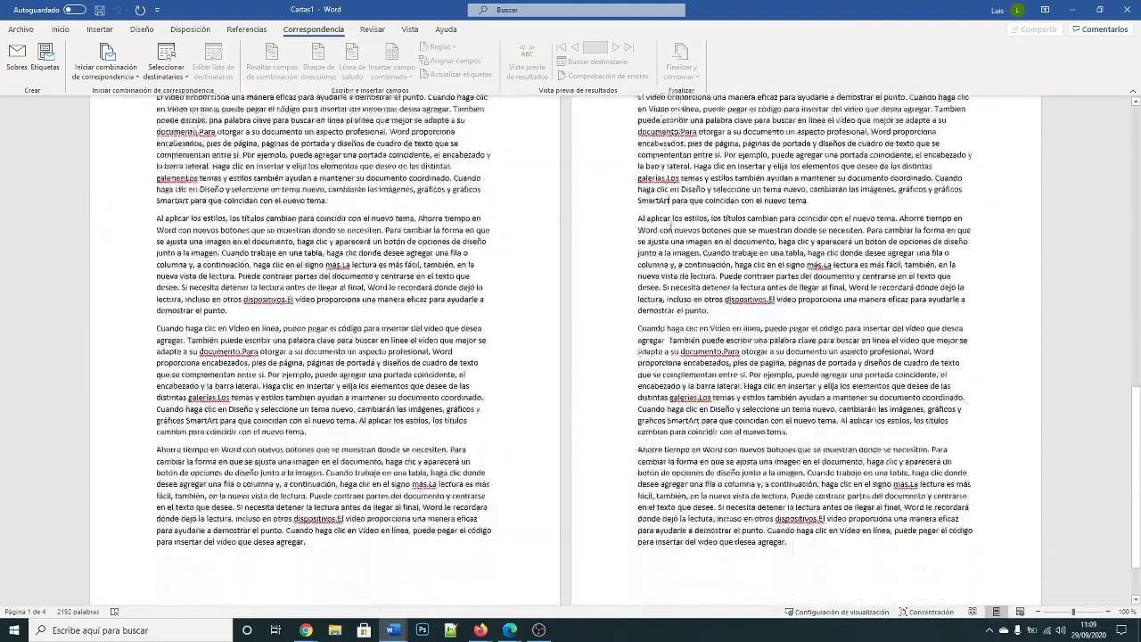
pyautogui.scroll(-2, 671, 225)
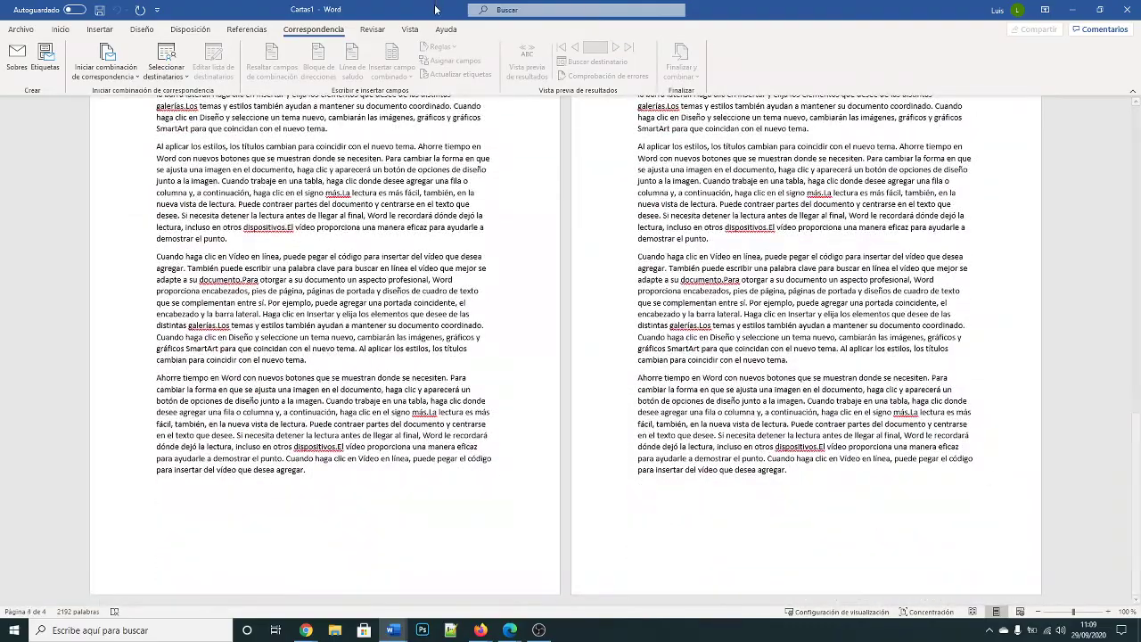
pyautogui.click(99, 30)
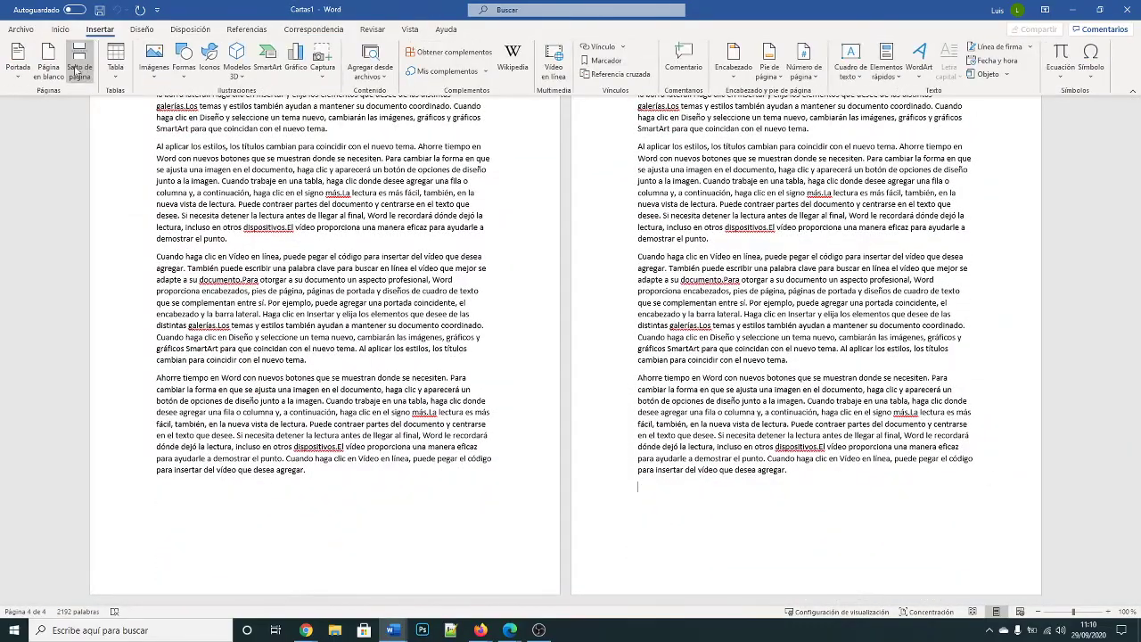
pyautogui.click(78, 70)
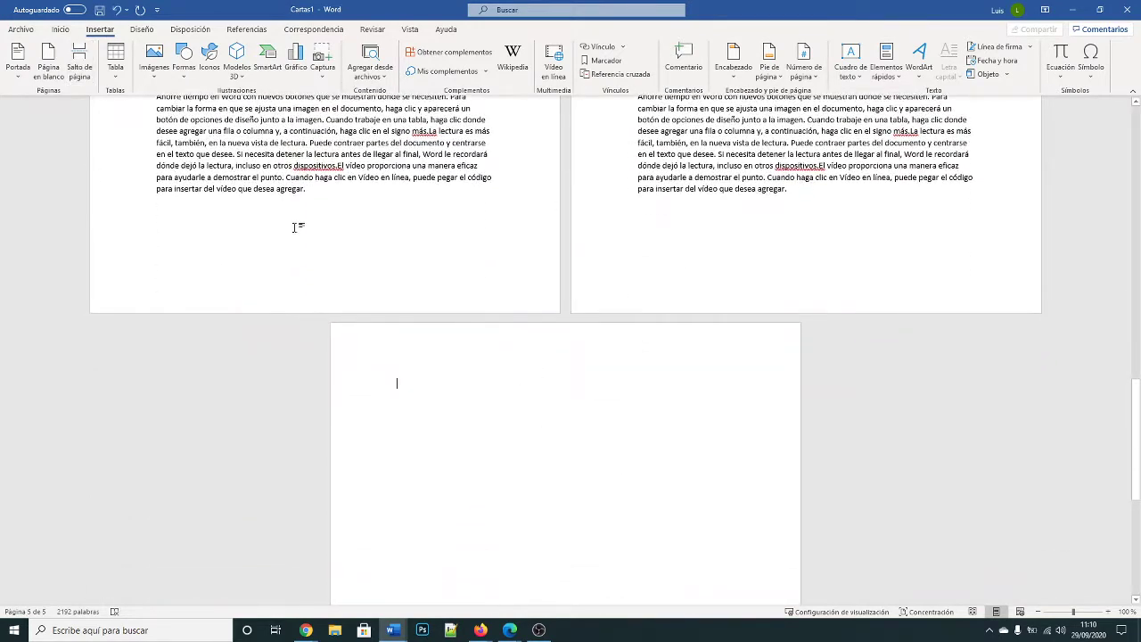
pyautogui.scroll(-5, 499, 191)
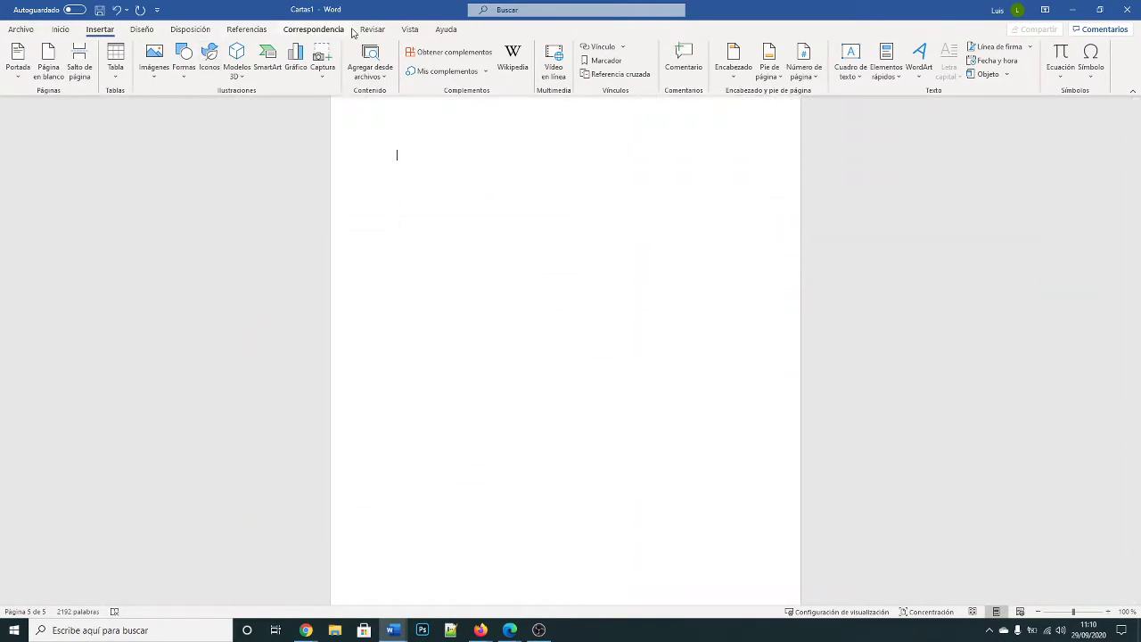
# Examine the envelope options, including the available envelope sizes and the printing feed methods, and leave them without changes
pyautogui.click(313, 30)
pyautogui.click(16, 59)
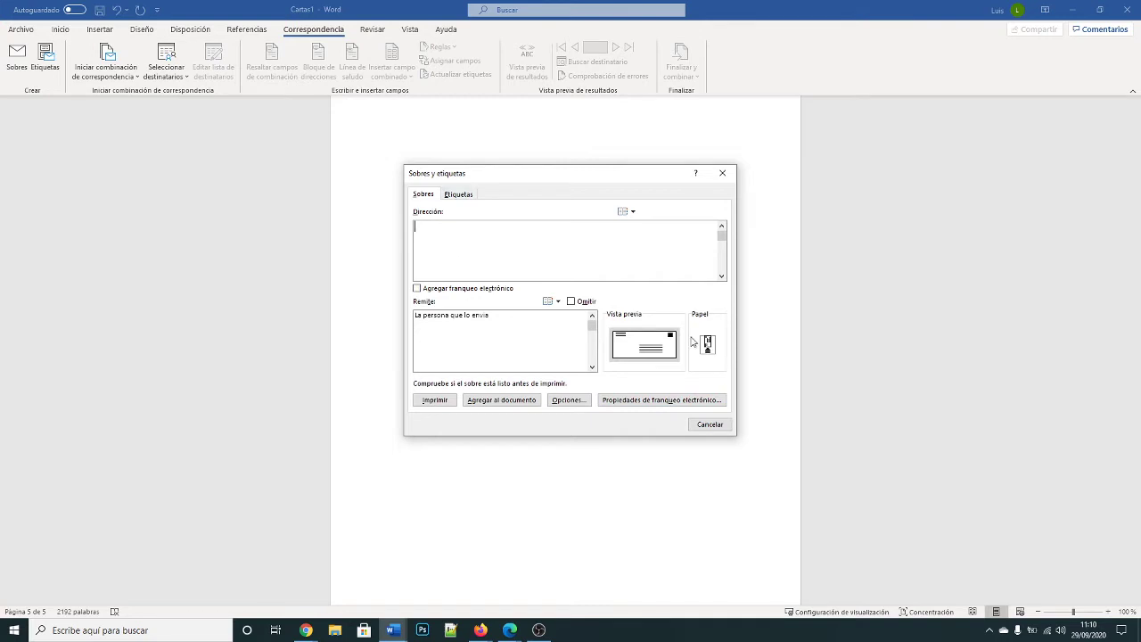
pyautogui.click(567, 400)
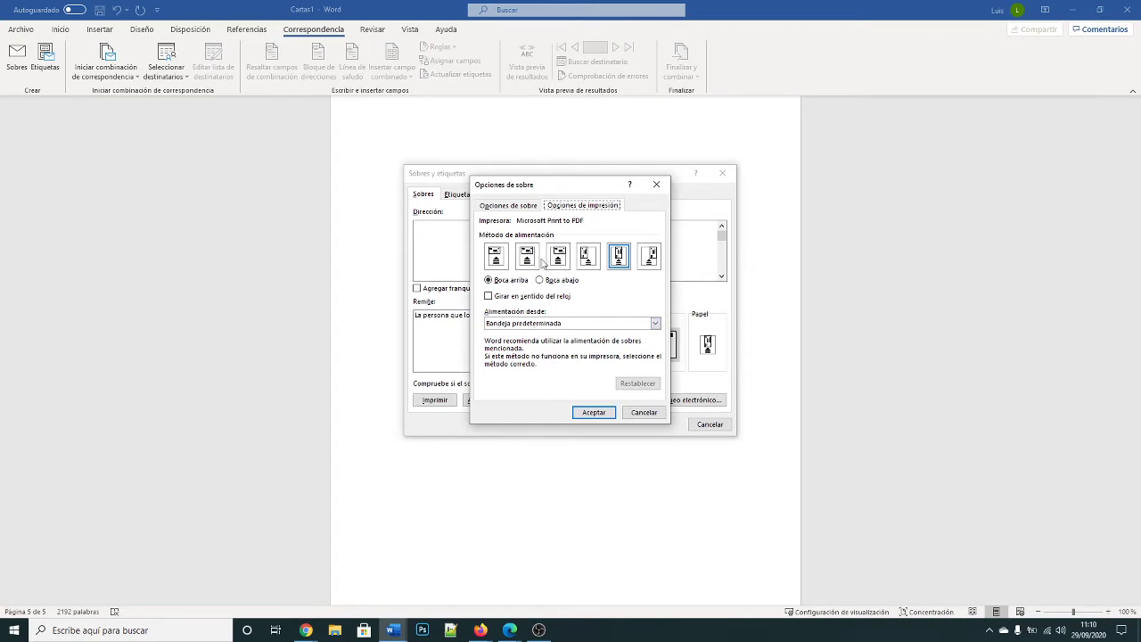
pyautogui.click(506, 207)
pyautogui.click(551, 233)
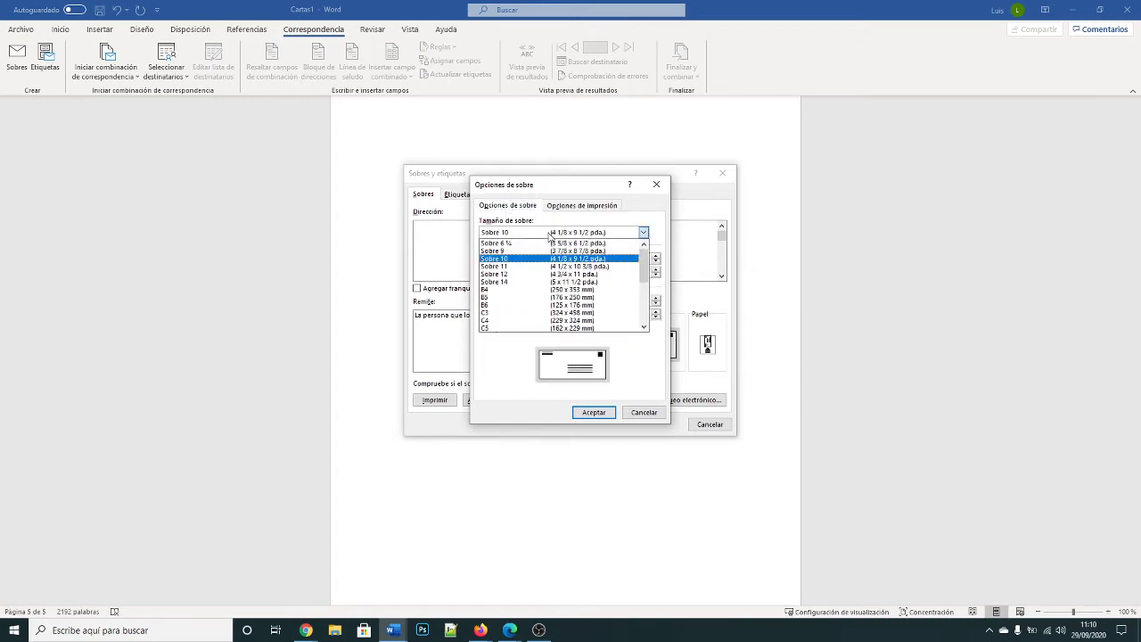
pyautogui.moveTo(644, 257)
pyautogui.mouseDown()
pyautogui.moveTo(645, 303)
pyautogui.moveTo(646, 271)
pyautogui.mouseUp()
pyautogui.click(601, 206)
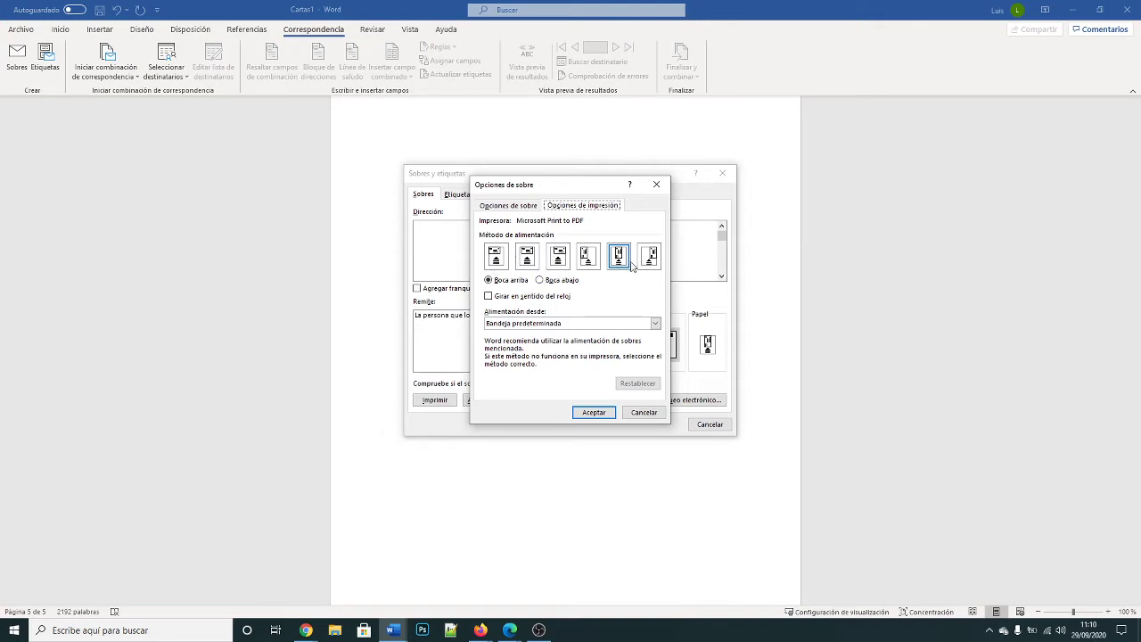
pyautogui.click(652, 414)
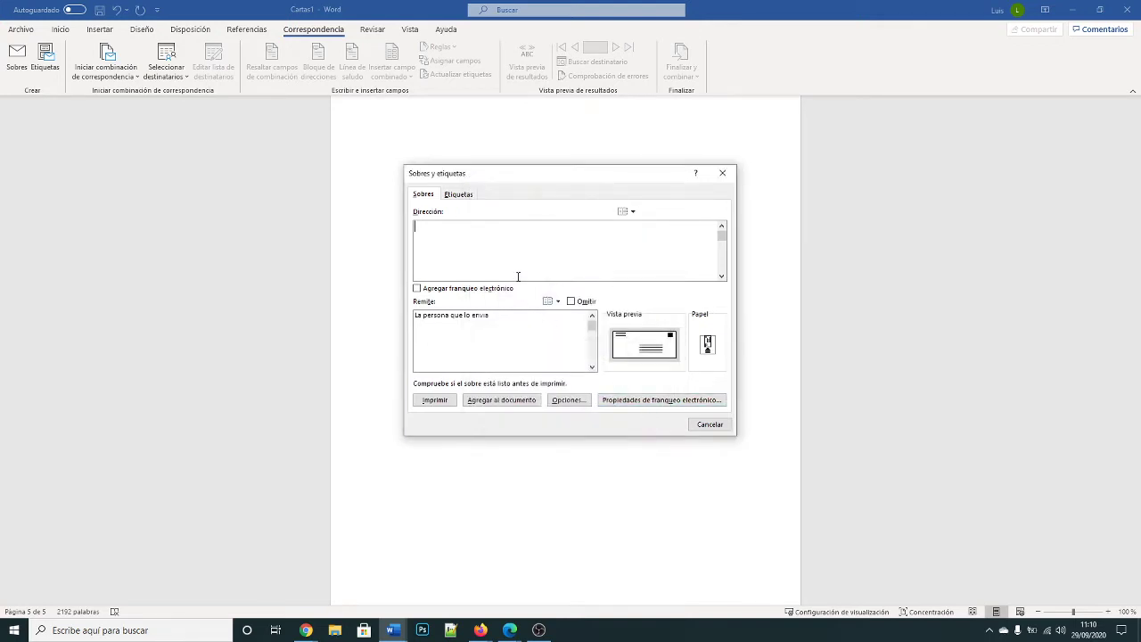
# Try to print an envelope with the sample delivery address adsfsdfasdf asdfasdfasdf, and cancel saving the print file
pyautogui.click(555, 278)
pyautogui.write('adsfsdfasdf ')
pyautogui.write('asdfasdfasdf')
pyautogui.click(438, 400)
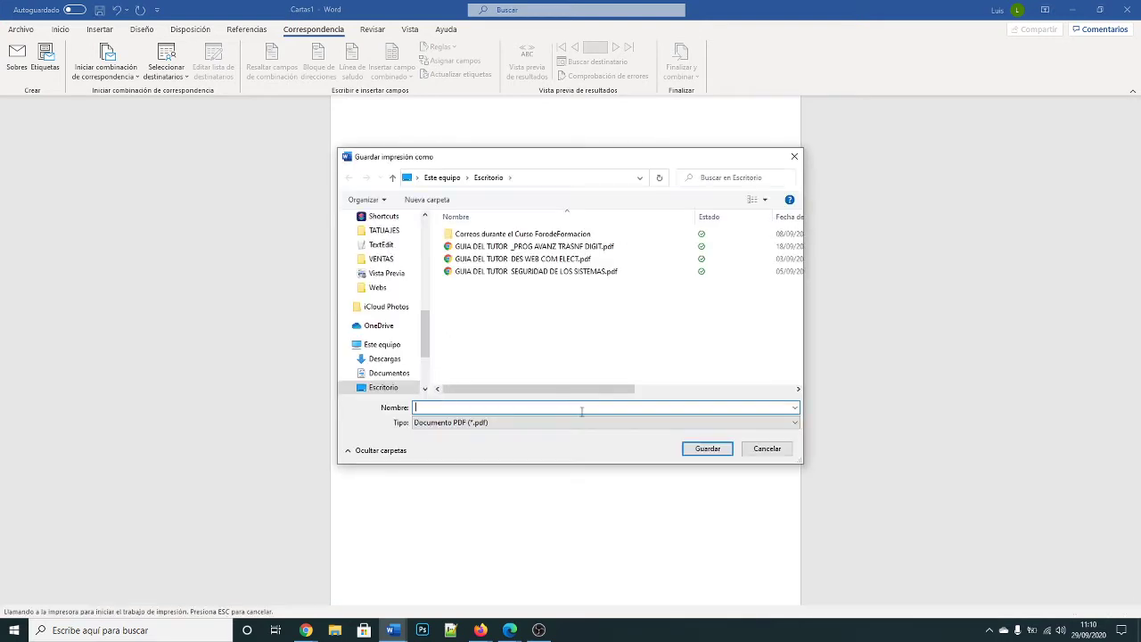
pyautogui.click(768, 450)
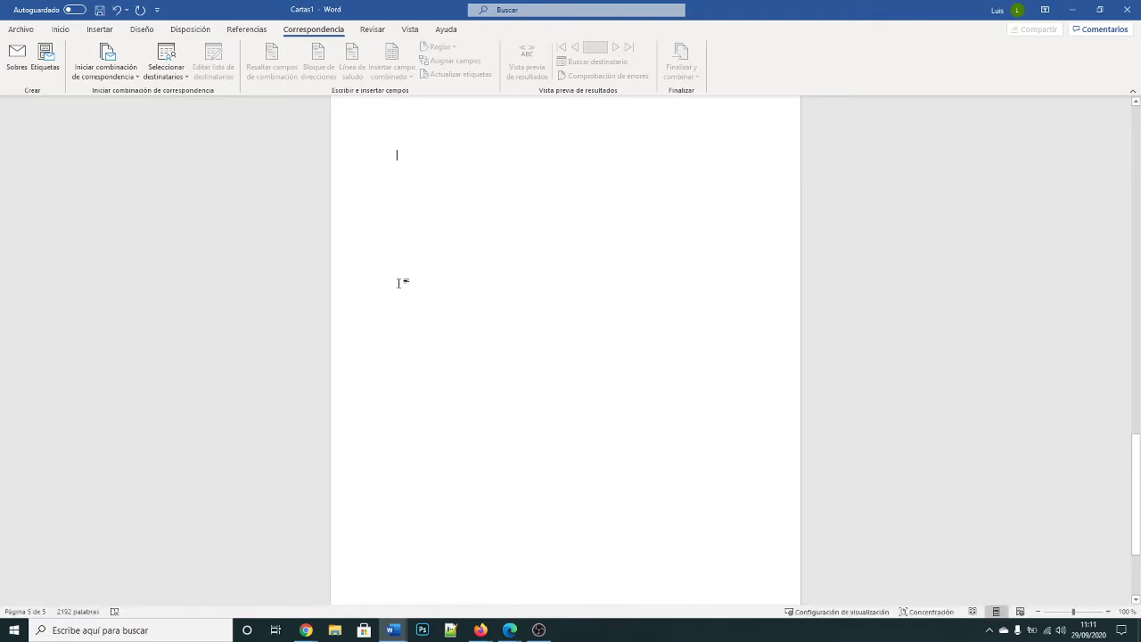
# Look through the Microsoft label products for the address labels and accept the 30 por página format
pyautogui.click(45, 56)
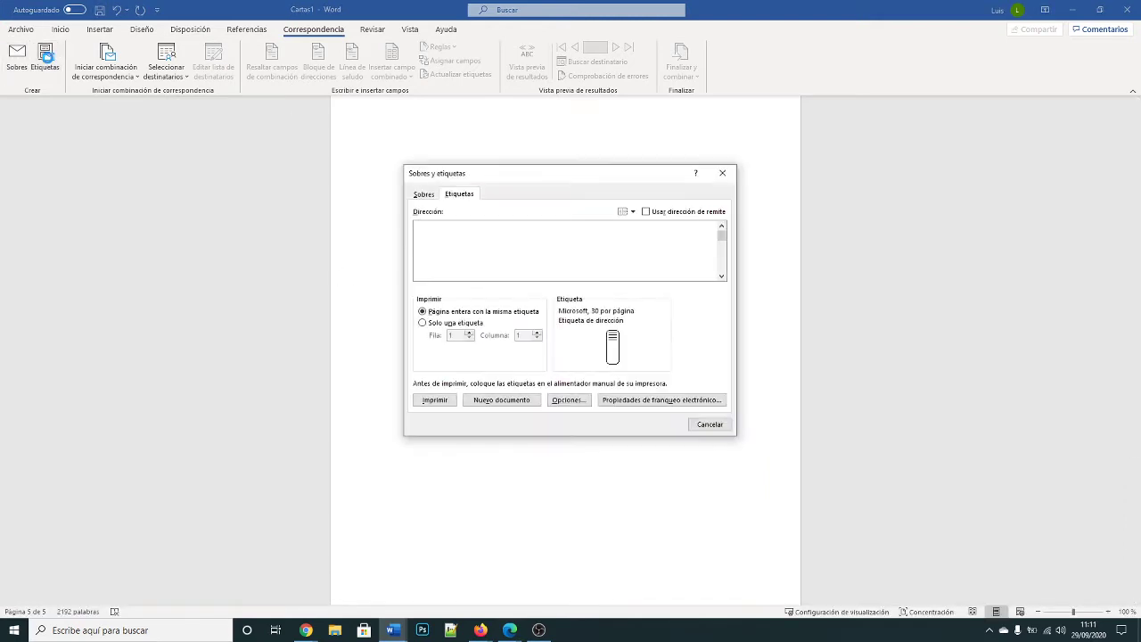
pyautogui.click(424, 194)
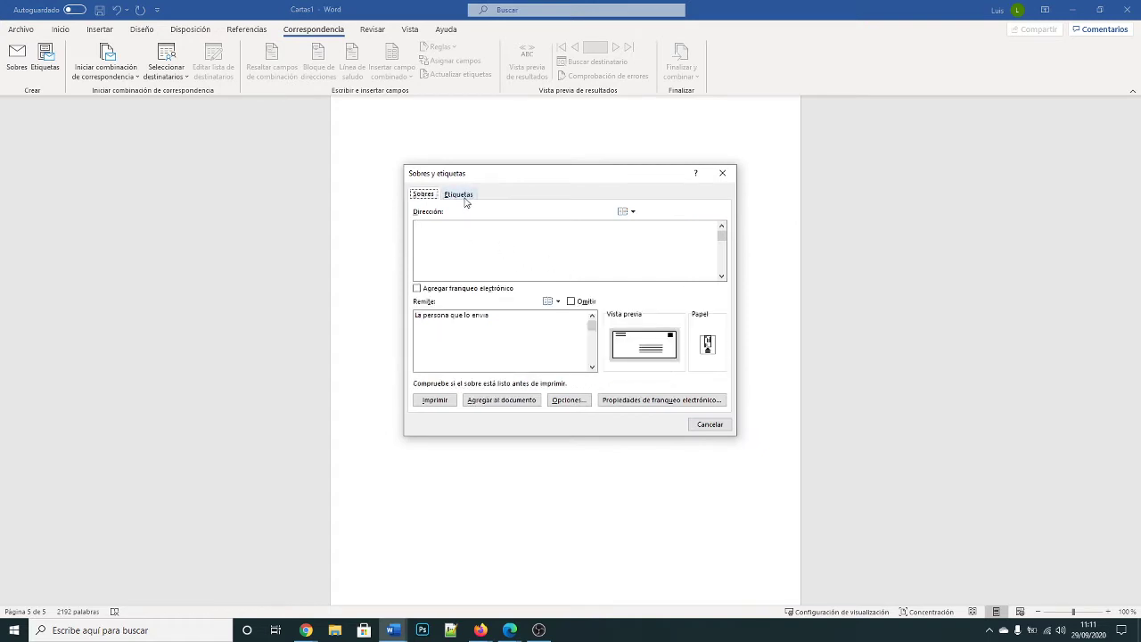
pyautogui.click(459, 194)
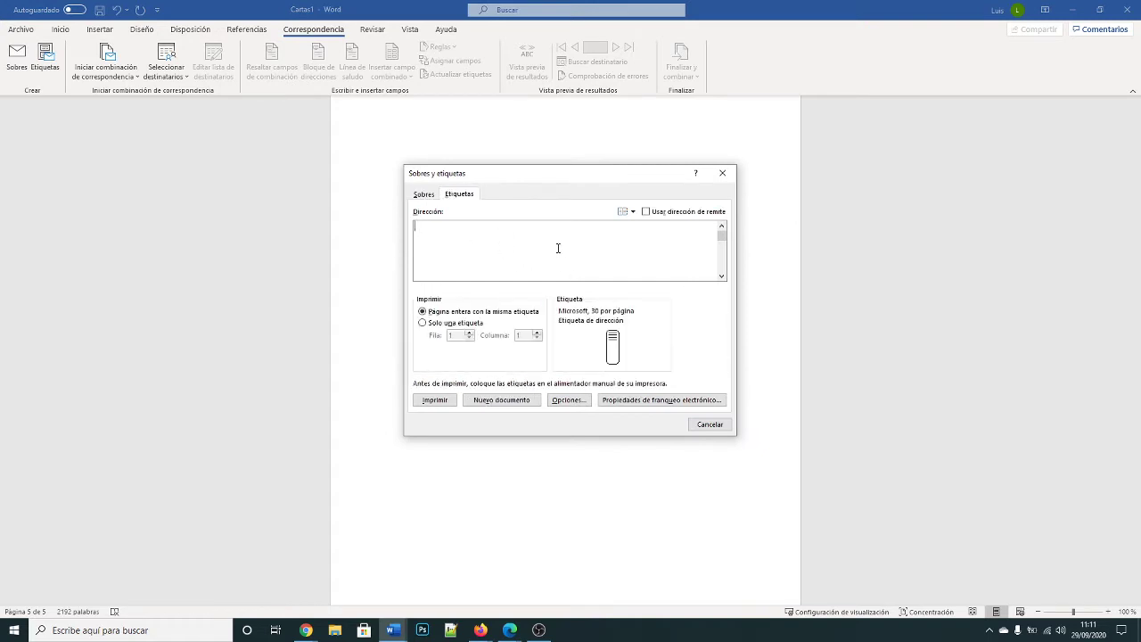
pyautogui.click(557, 246)
pyautogui.click(582, 402)
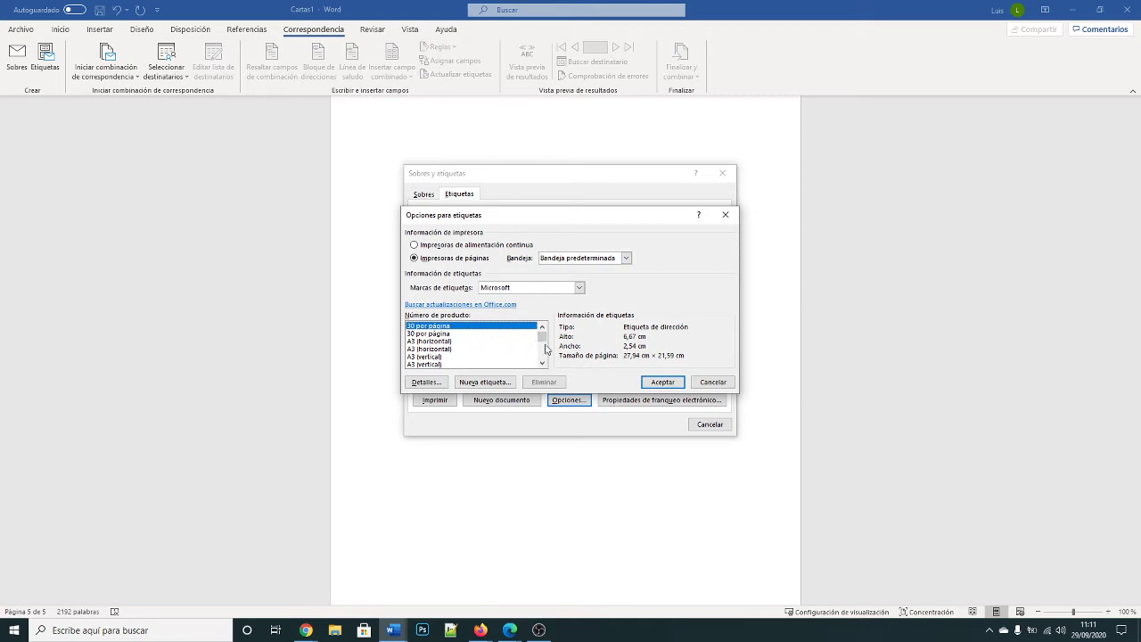
pyautogui.moveTo(544, 342); pyautogui.dragTo(544, 357)
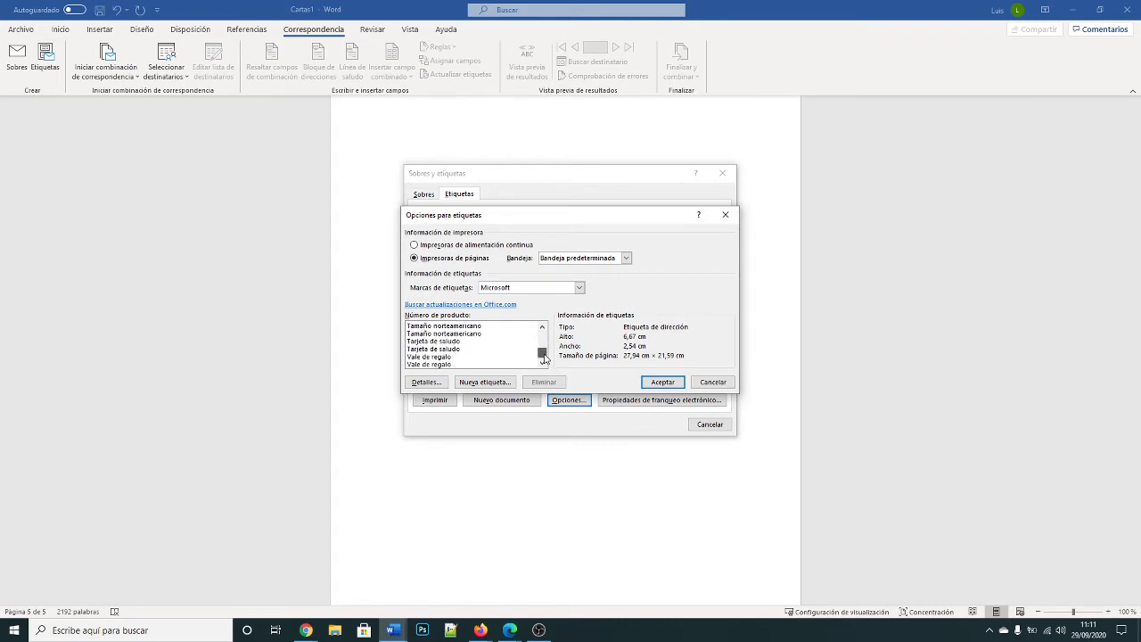
pyautogui.scroll(3, 461, 353)
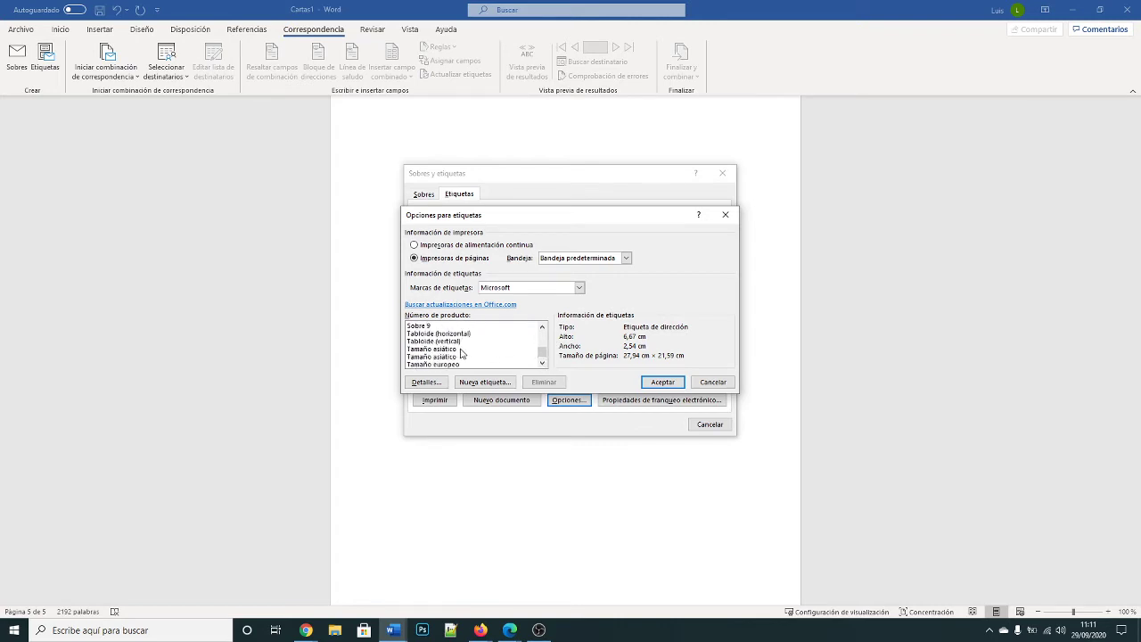
pyautogui.scroll(3, 464, 355)
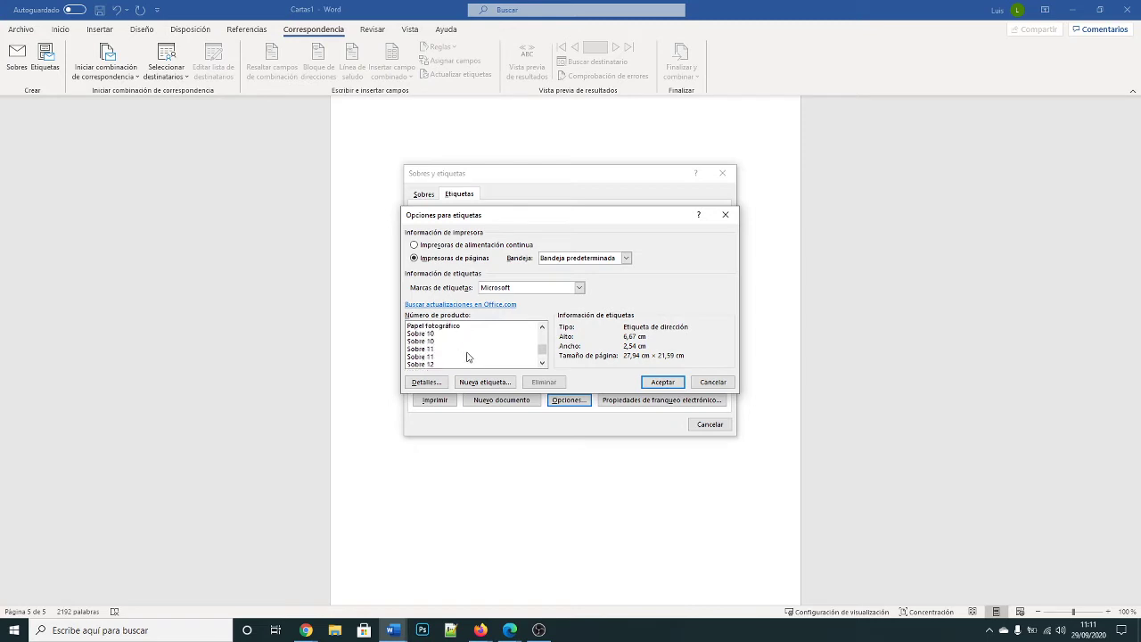
pyautogui.scroll(5, 468, 356)
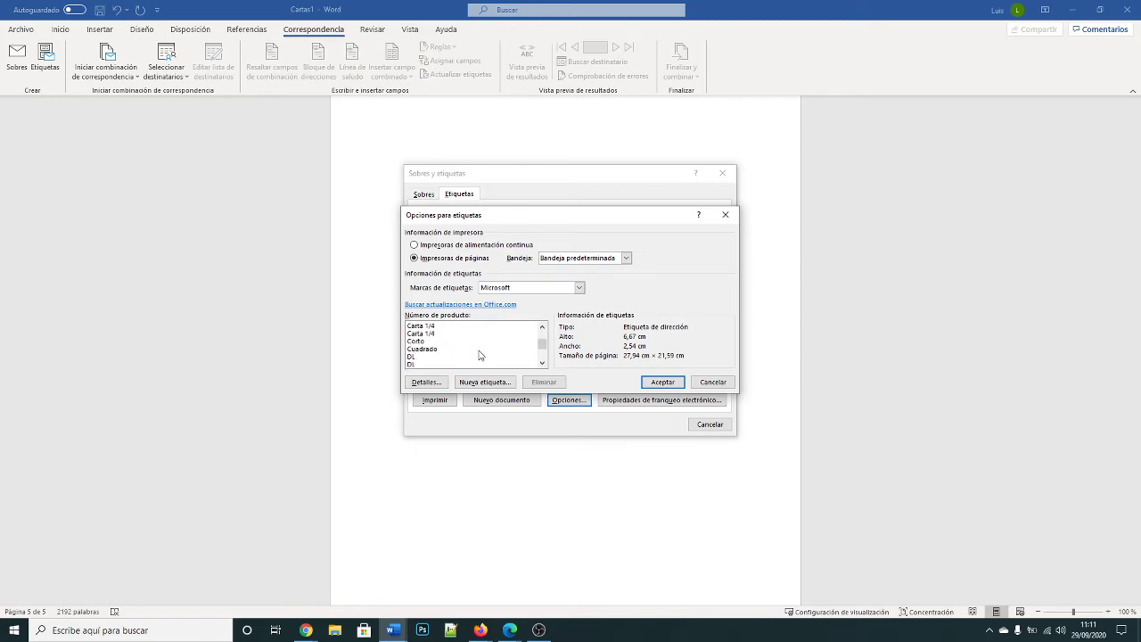
pyautogui.scroll(5, 479, 355)
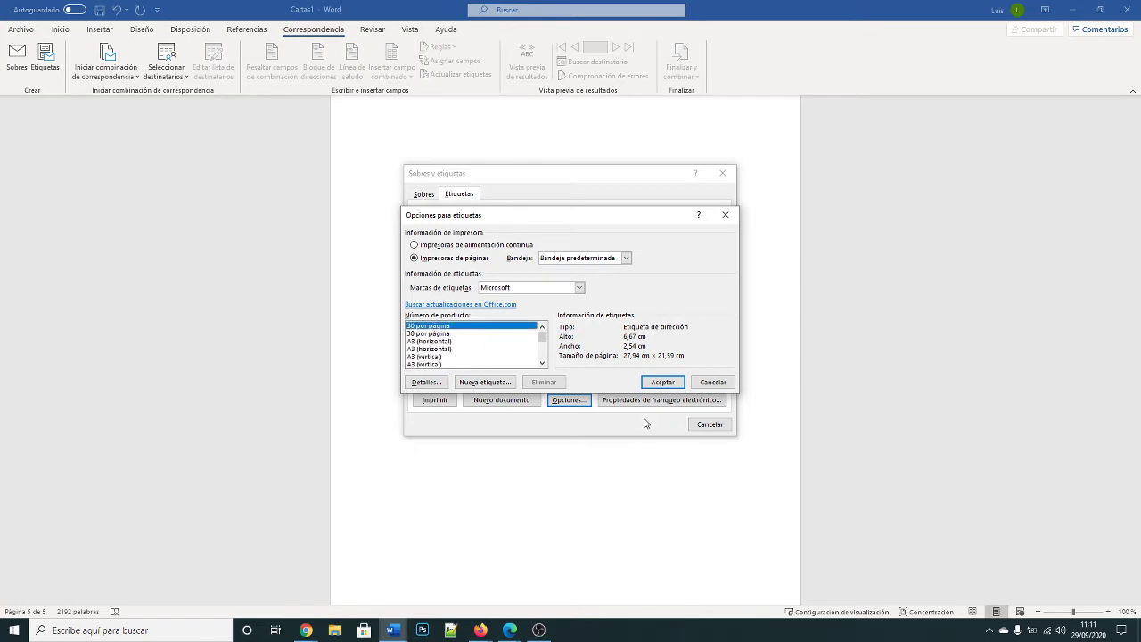
pyautogui.click(662, 381)
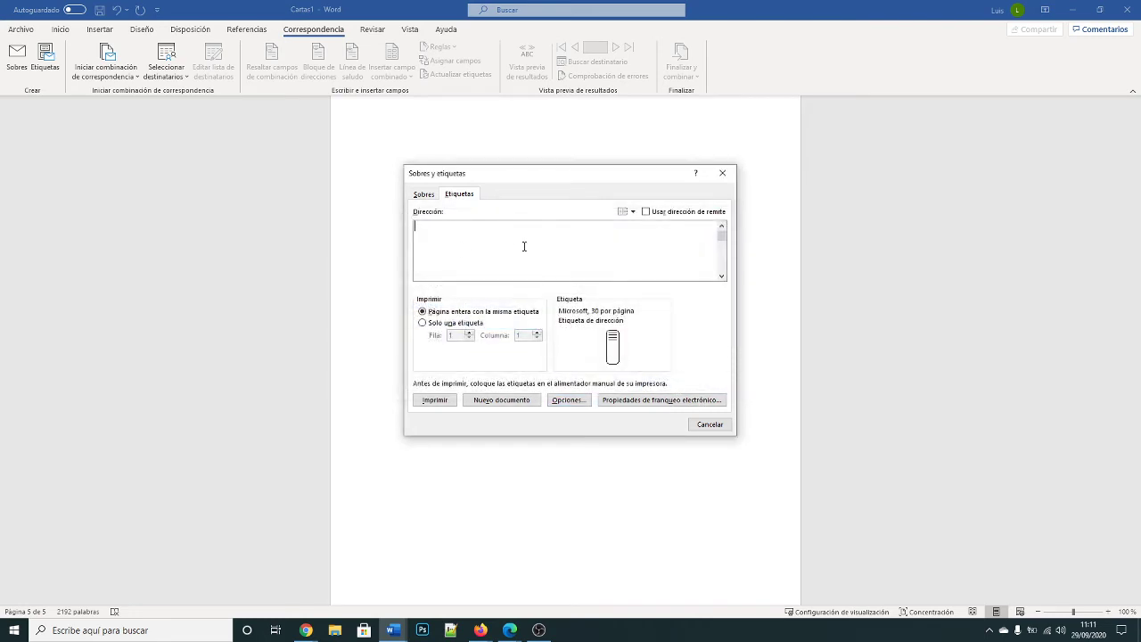
# Generate a new document with a full page of labels reading <sdfsadfasdf and adsfasdf on two lines
pyautogui.write('<sdfsadfas')
pyautogui.press('Return')
pyautogui.write('adsfasdf')
pyautogui.click(512, 408)
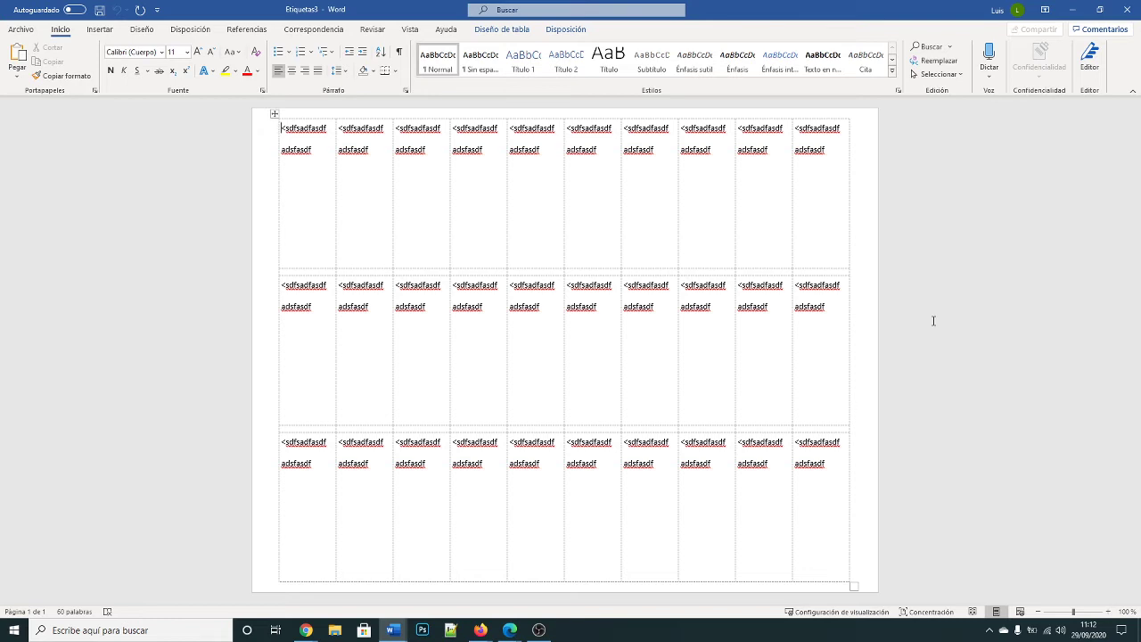
# Close the labels document without saving it
pyautogui.click(327, 34)
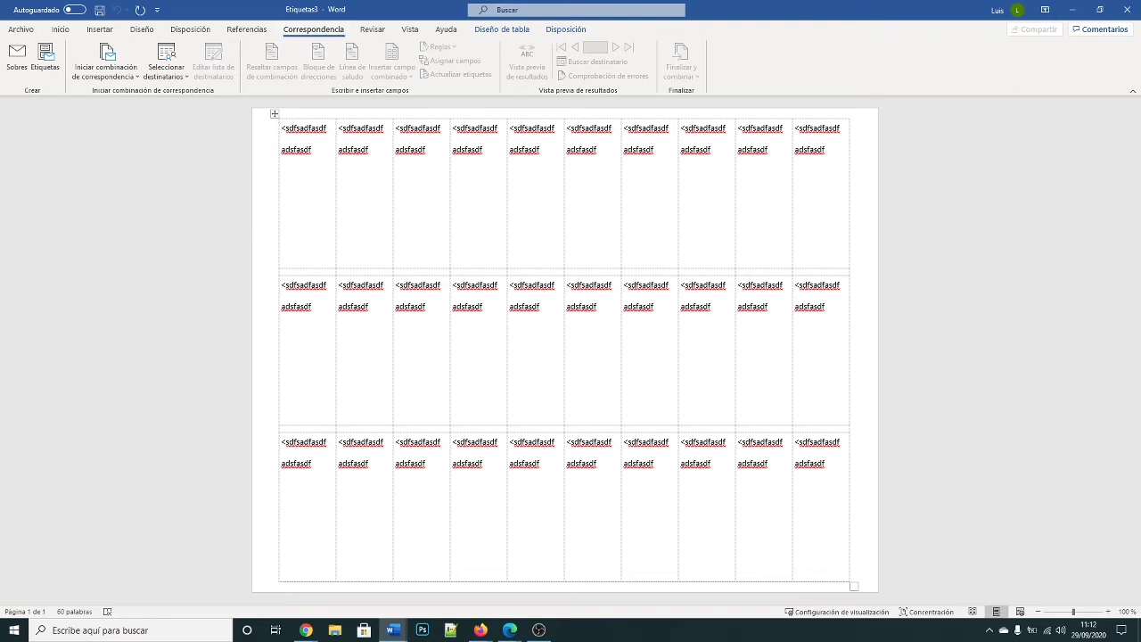
pyautogui.click(1121, 9)
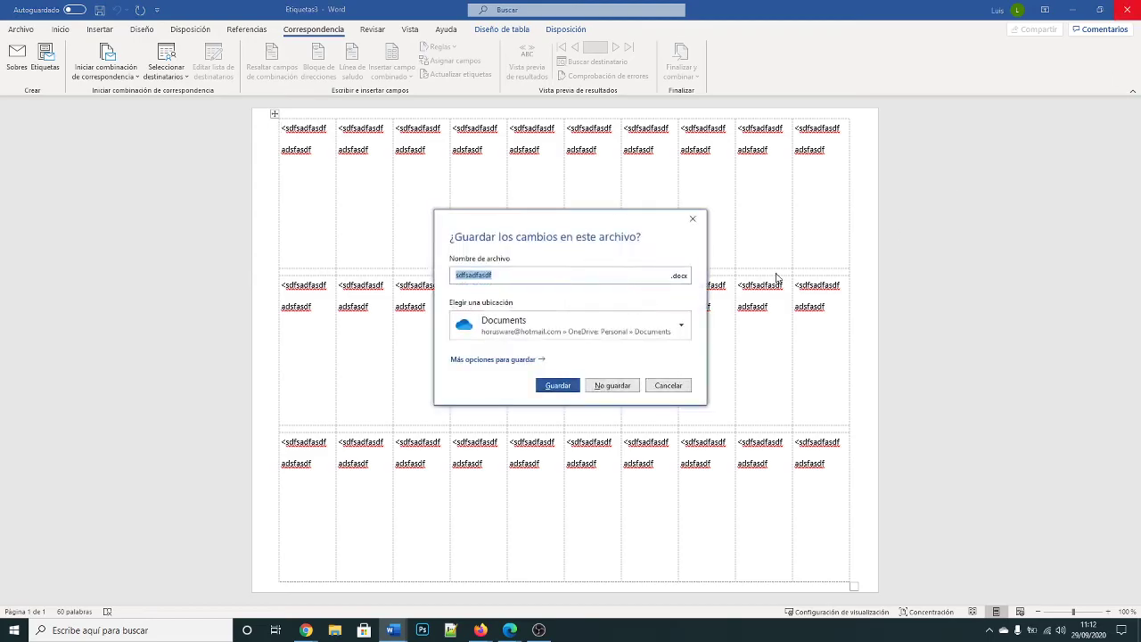
pyautogui.click(613, 387)
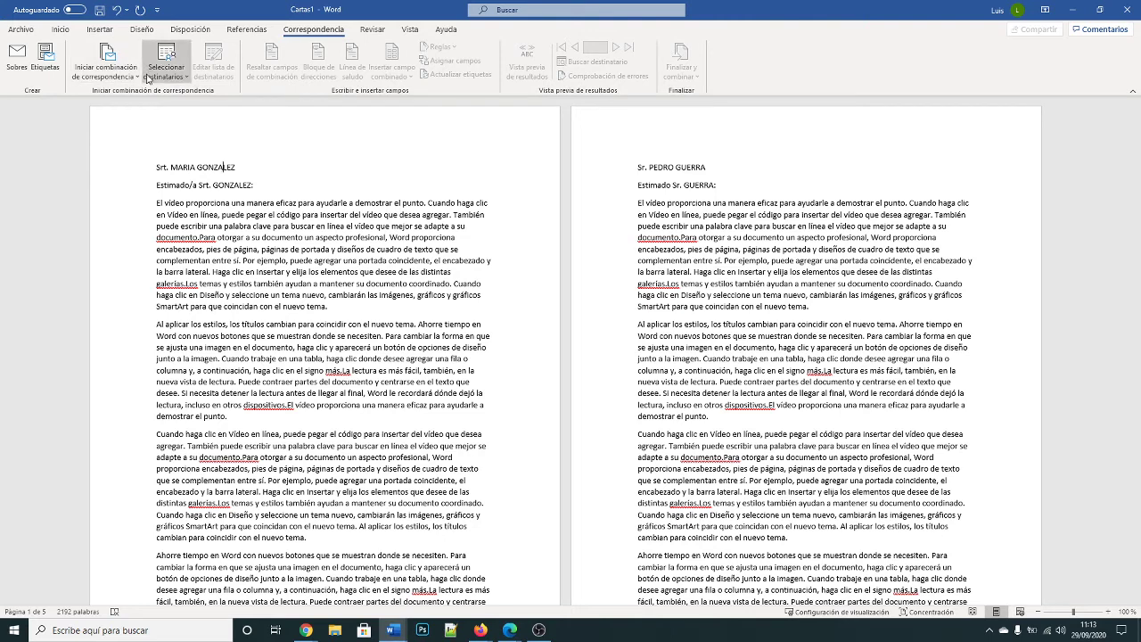
# Create a blank document and start the step-by-step mail merge wizard with Cartas as the document type
pyautogui.click(21, 29)
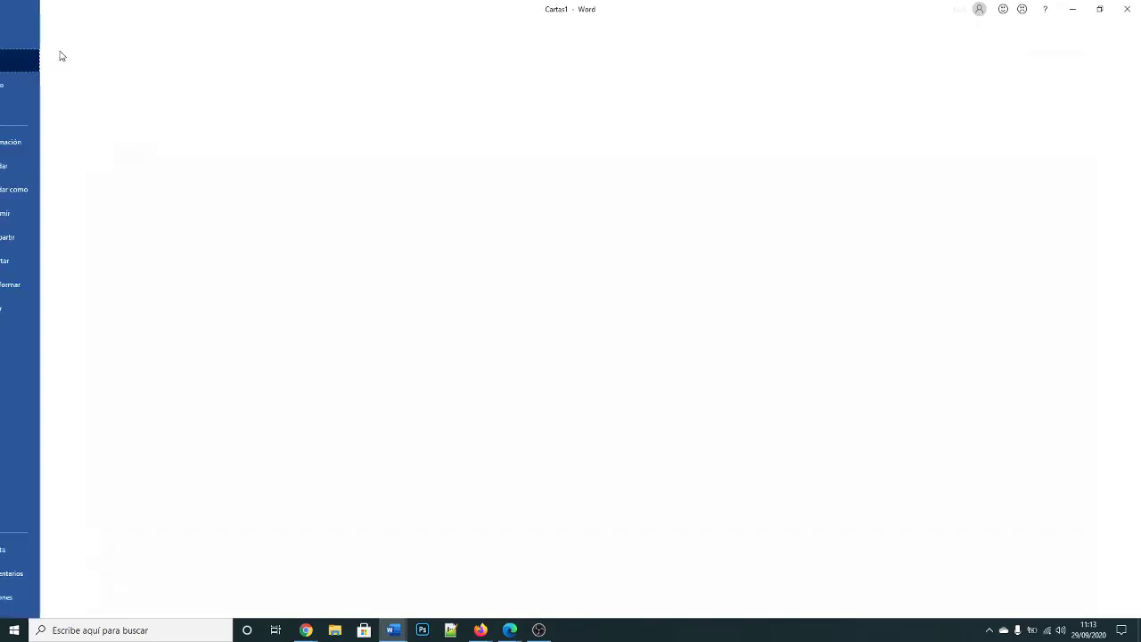
pyautogui.click(160, 117)
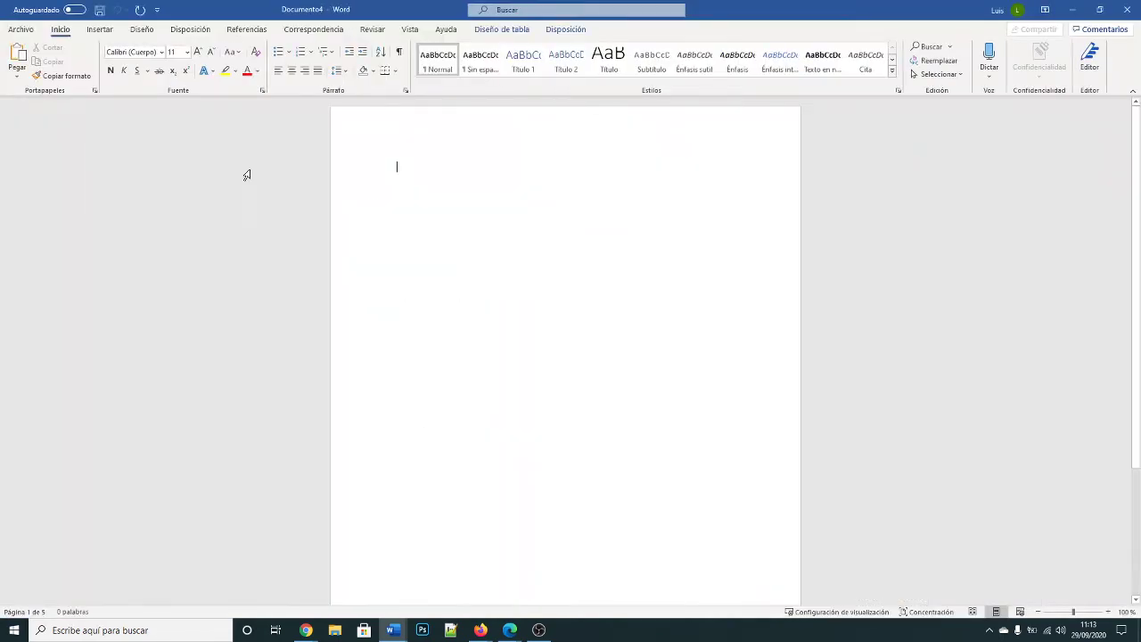
pyautogui.click(305, 31)
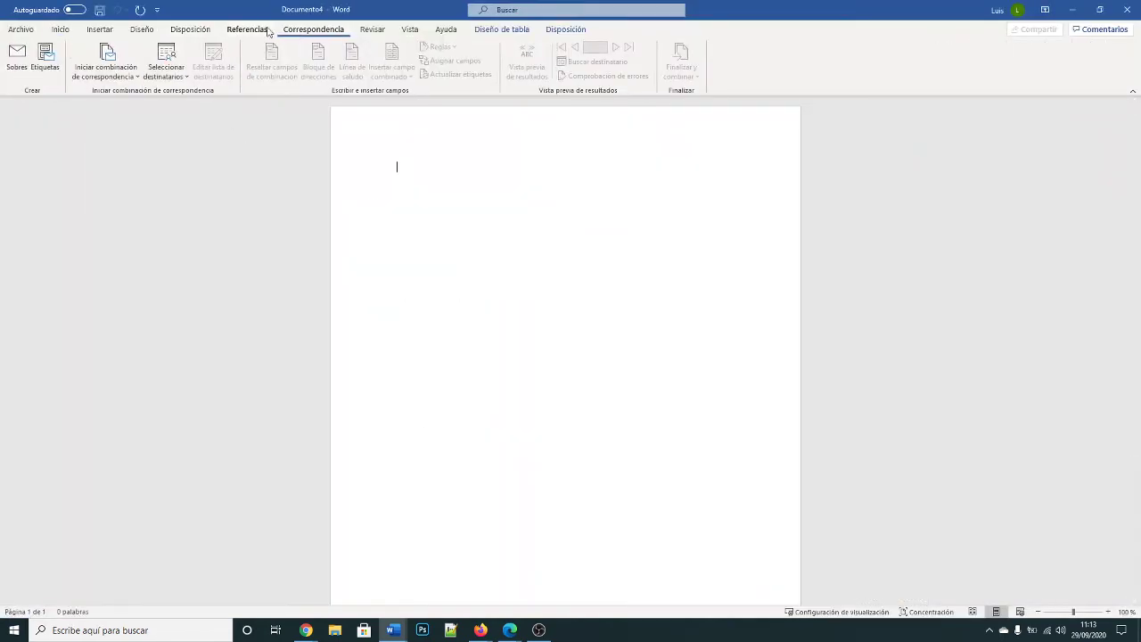
pyautogui.click(107, 71)
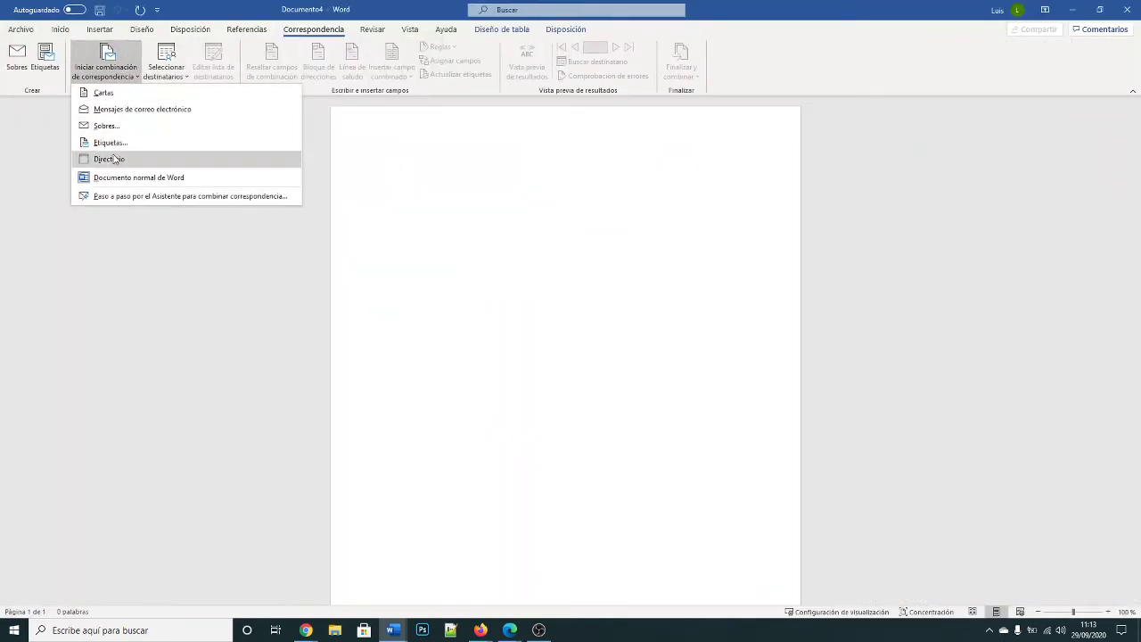
pyautogui.click(135, 197)
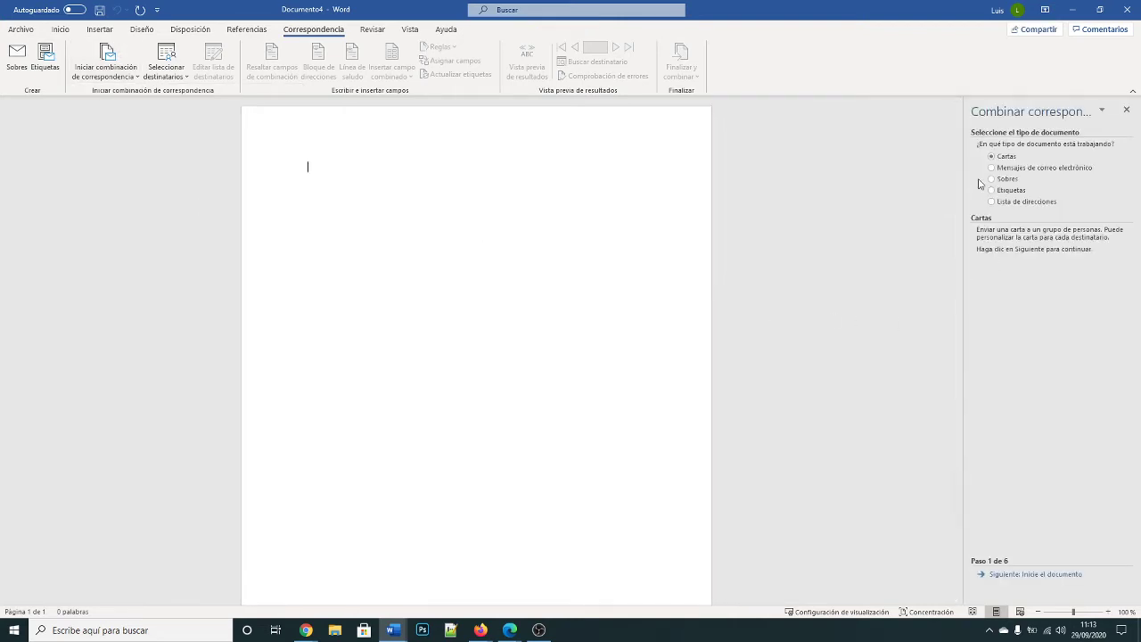
pyautogui.click(1061, 576)
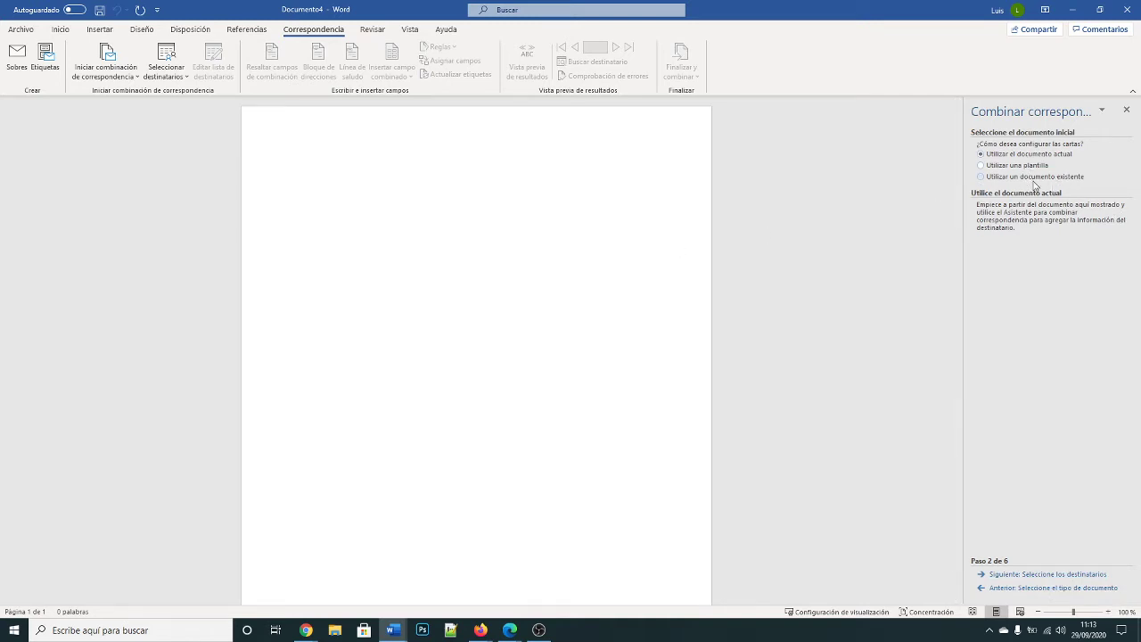
# Fill the blank letter with automatically generated sample paragraphs
pyautogui.write('Ra')
pyautogui.press('Return')
pyautogui.scroll(3, 524, 116)
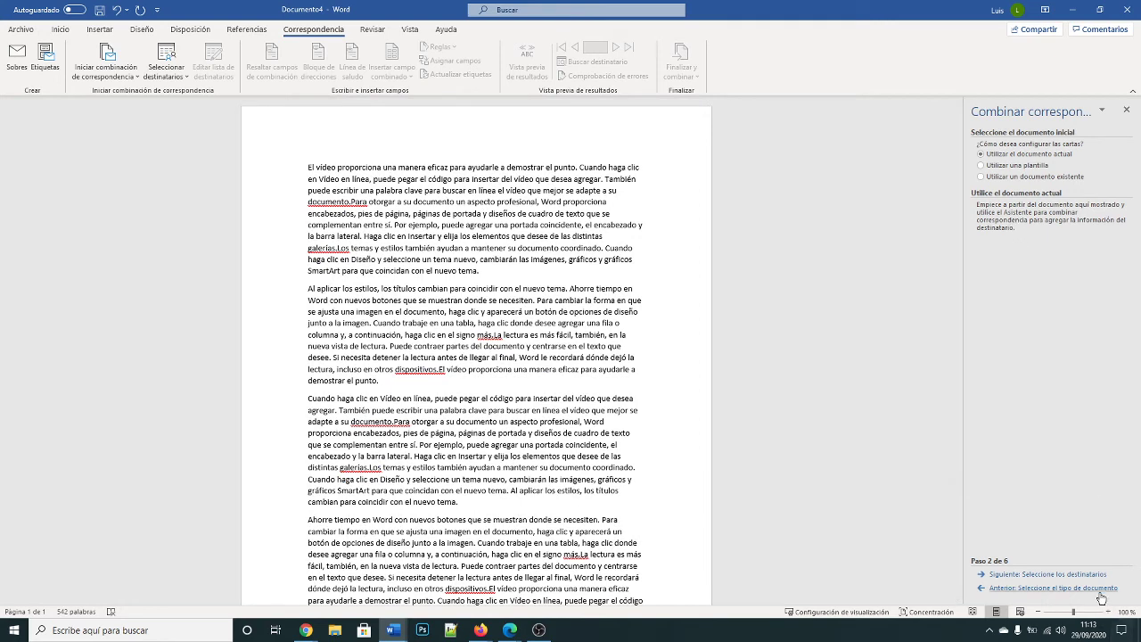
# Keep the current document as the letter and attach the existing list lista.mdb from Escritorio, accepting all recipients
pyautogui.click(1062, 575)
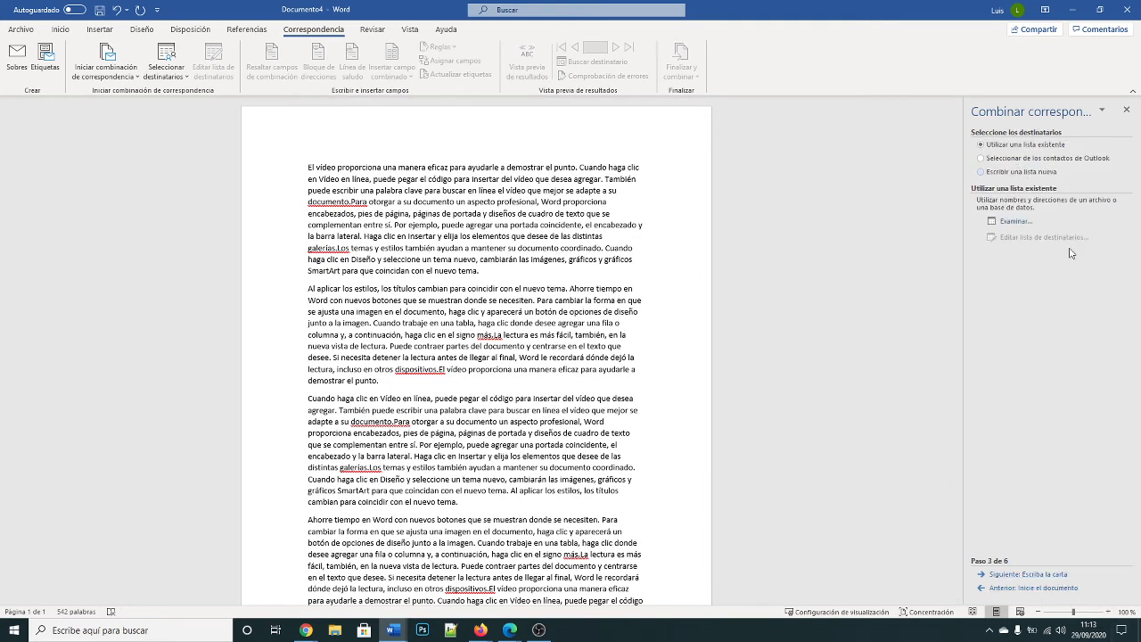
pyautogui.click(1015, 220)
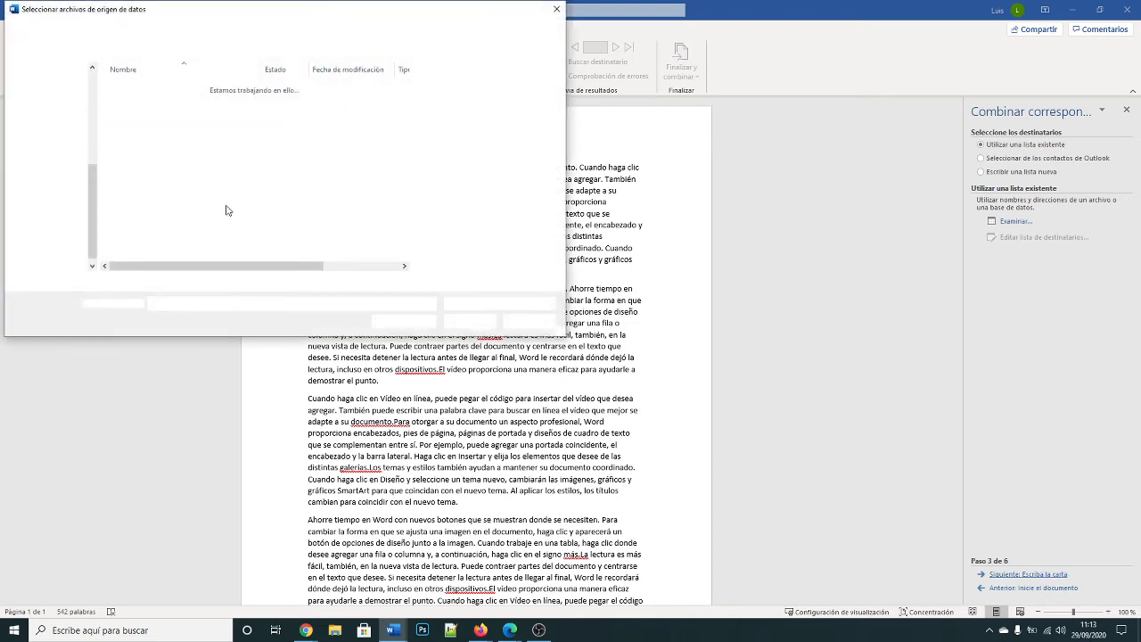
pyautogui.scroll(10, 53, 80)
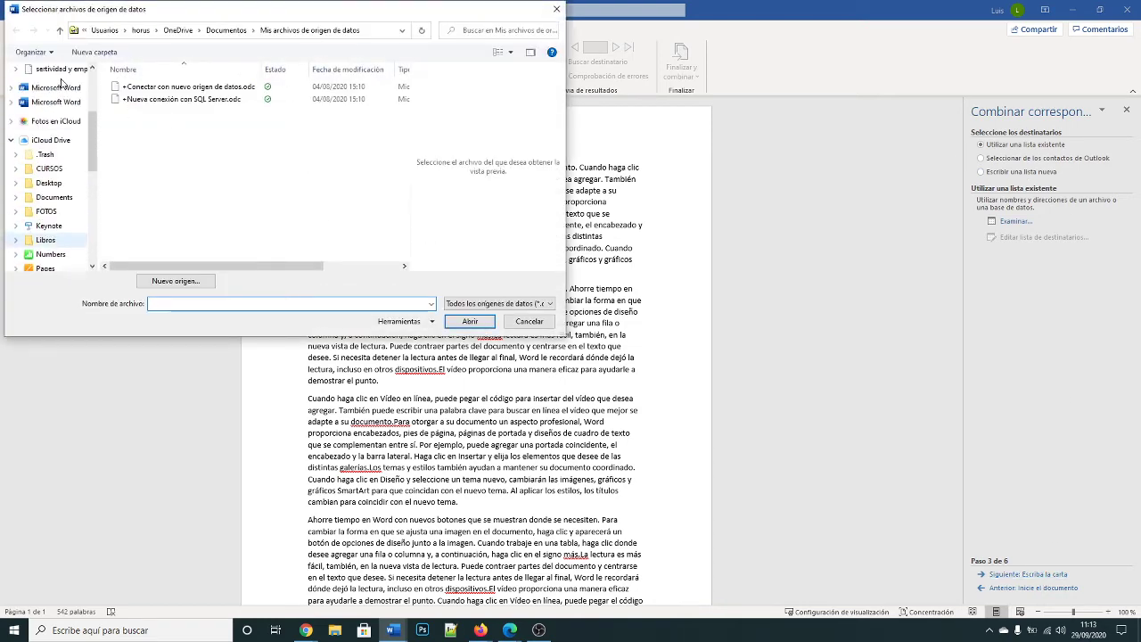
pyautogui.click(50, 92)
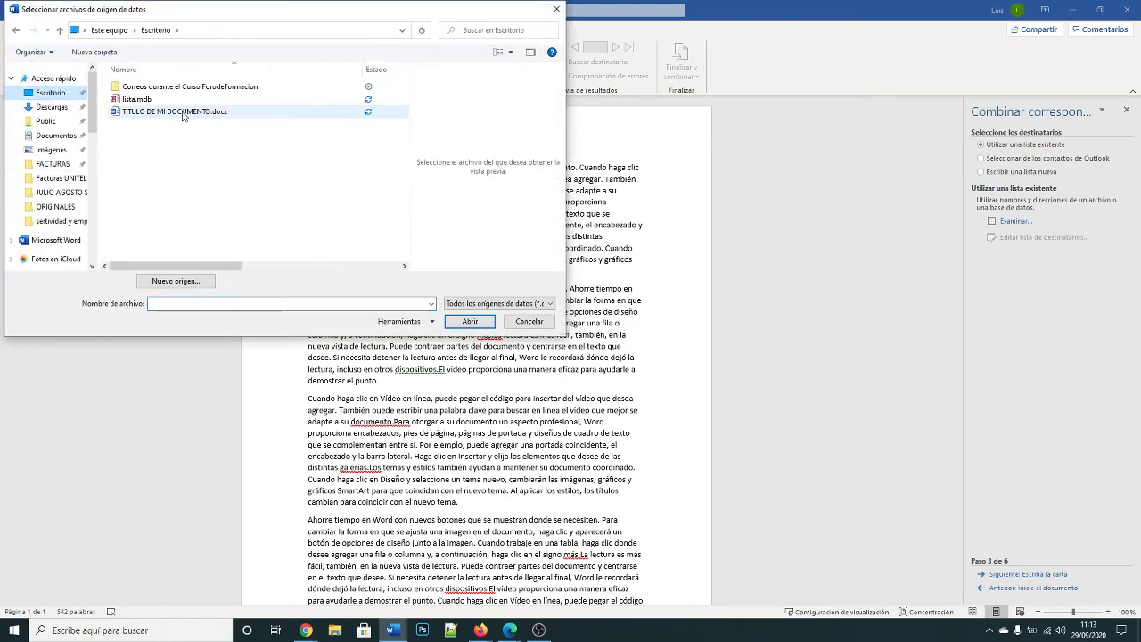
pyautogui.click(138, 99)
pyautogui.click(481, 323)
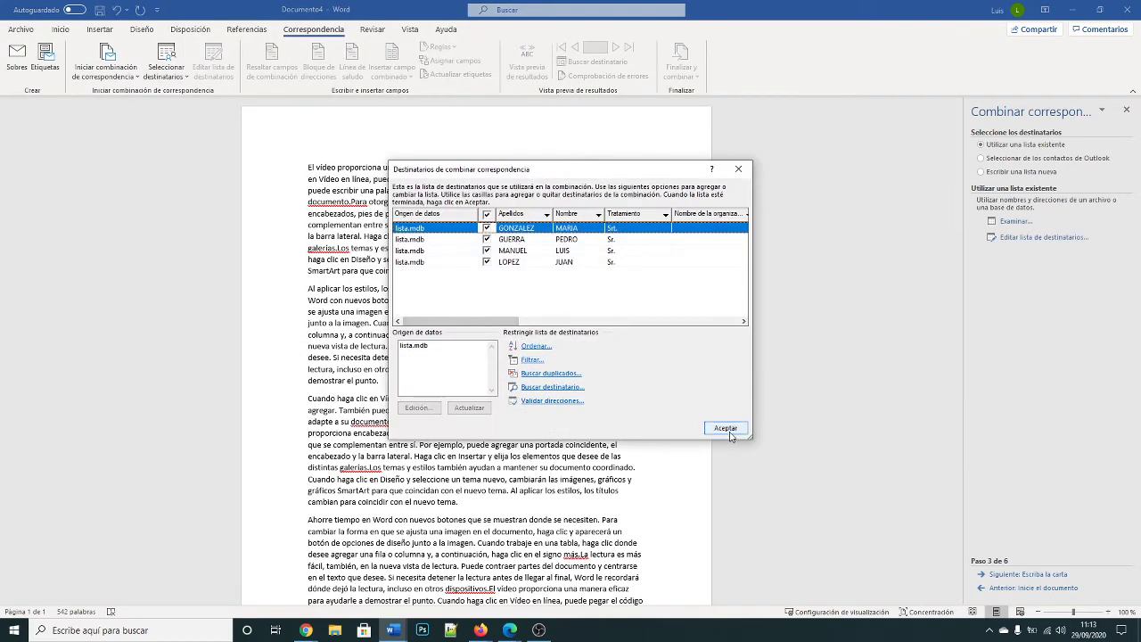
pyautogui.click(726, 429)
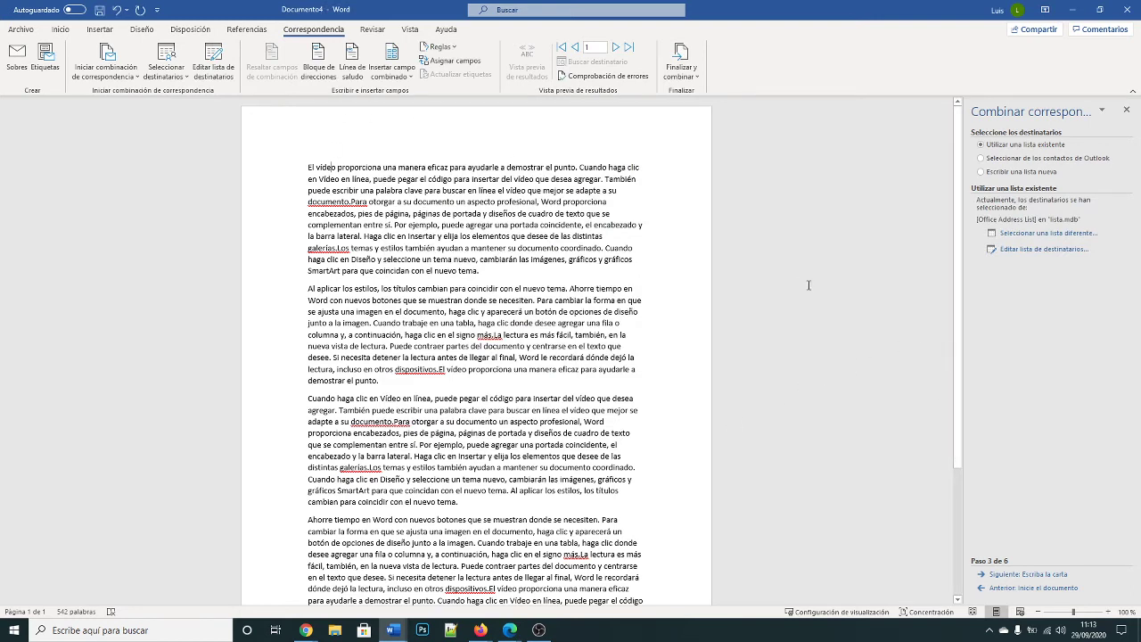
# Insert the Nombre and Apellidos merge fields above the first paragraph and add an empty line below them
pyautogui.scroll(1, 956, 423)
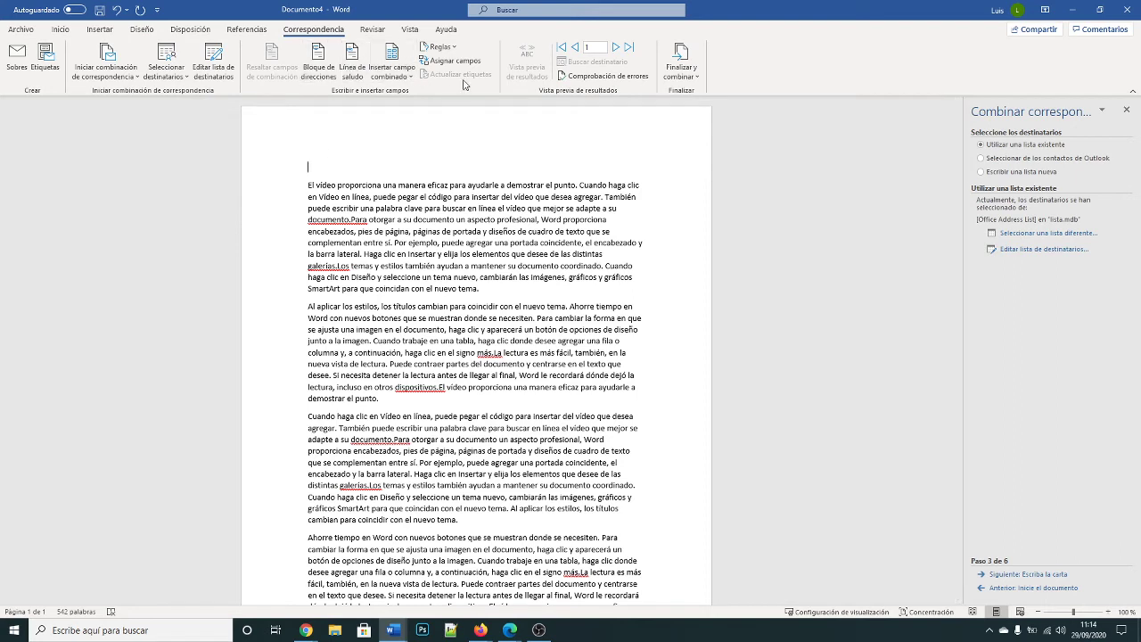
pyautogui.click(393, 79)
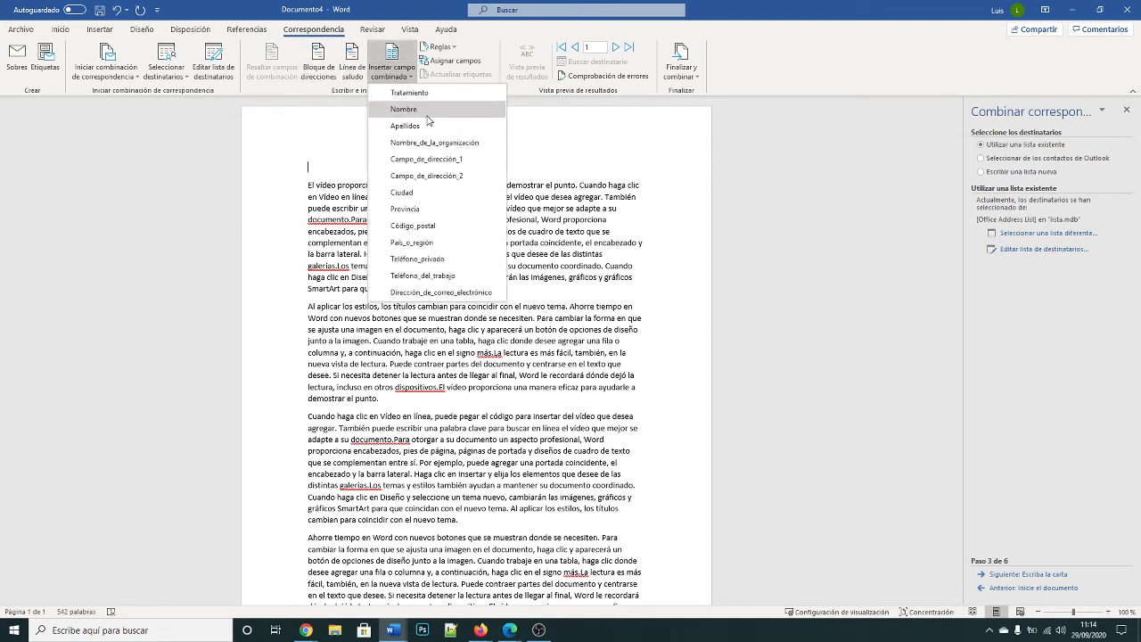
pyautogui.click(410, 113)
pyautogui.click(394, 75)
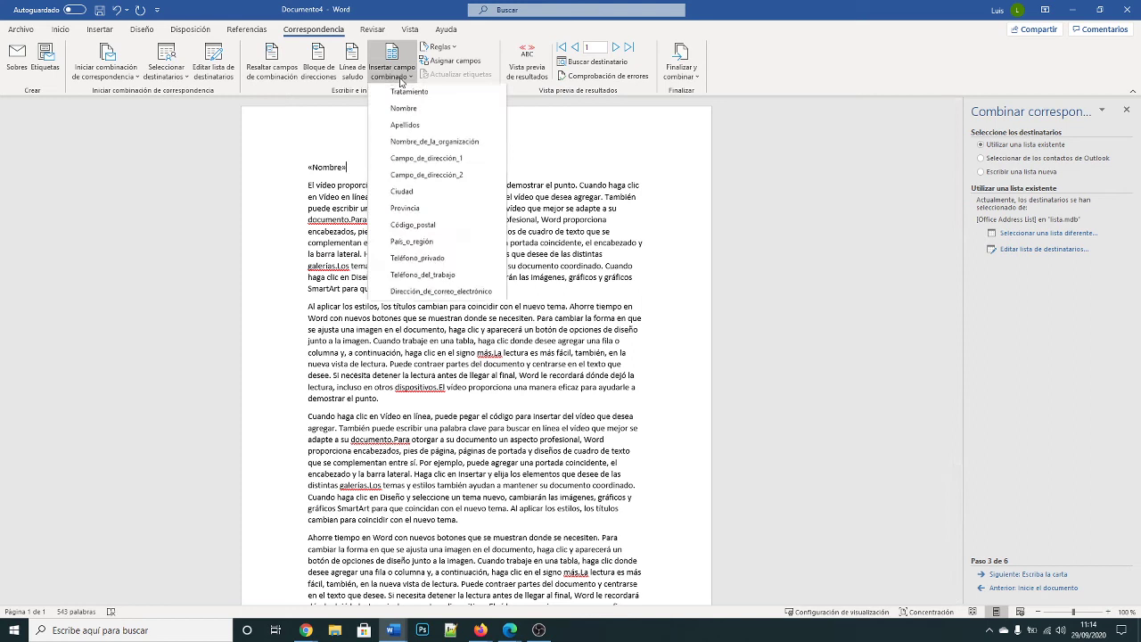
pyautogui.click(423, 129)
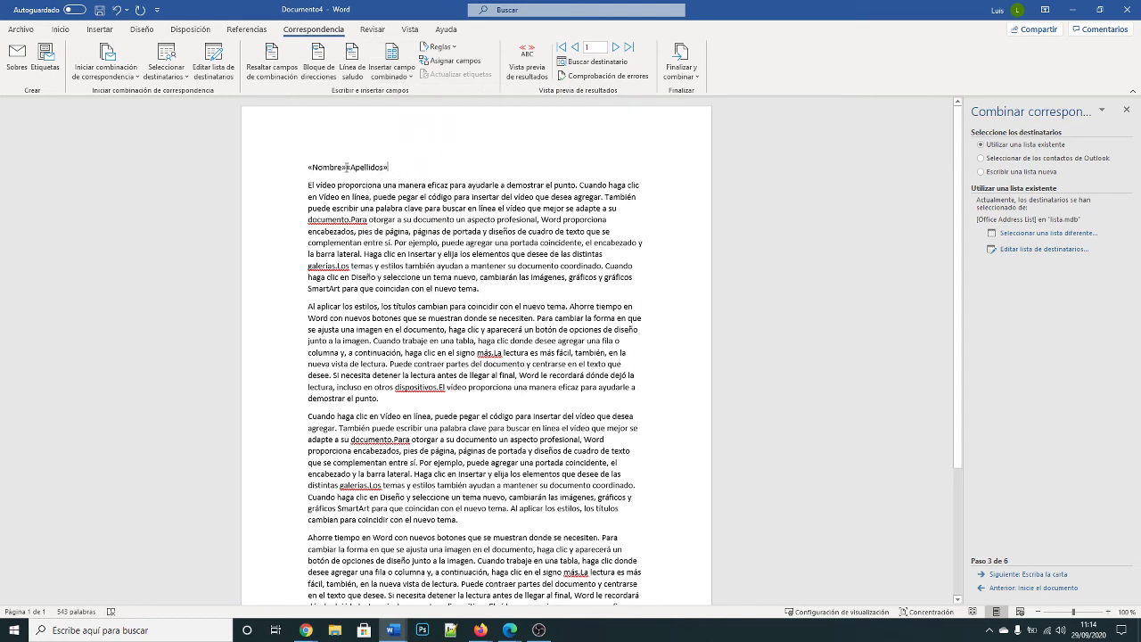
pyautogui.moveTo(347, 166); pyautogui.dragTo(389, 168)
pyautogui.press('Left')
pyautogui.press('End')
pyautogui.press('Return')
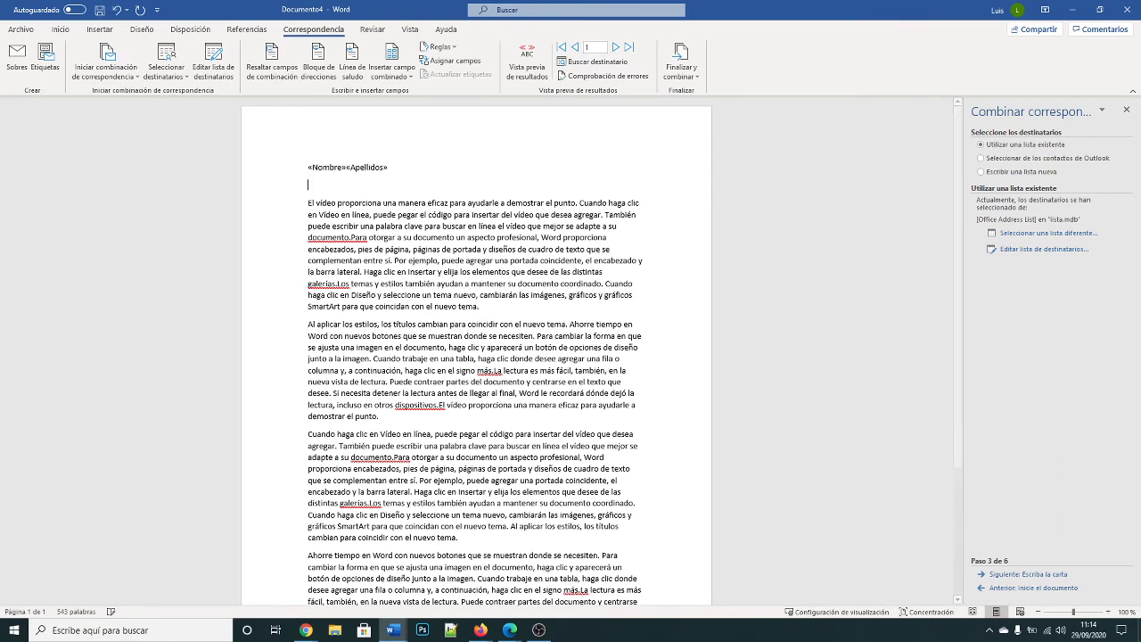
# Turn on highlighting of the merge fields in the letter
pyautogui.click(409, 78)
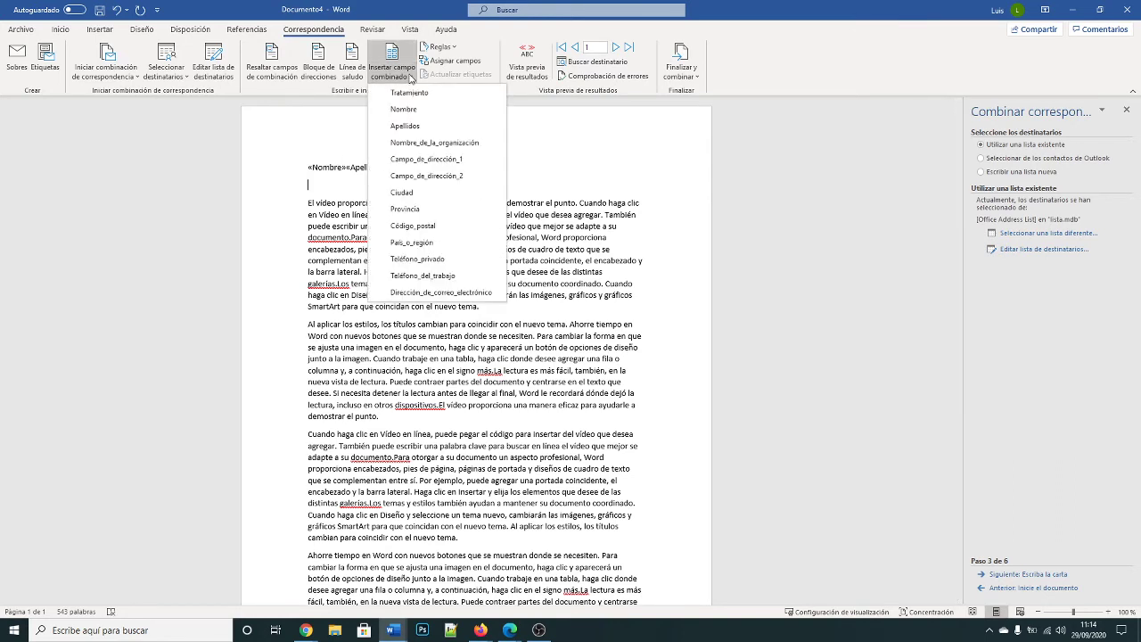
pyautogui.click(308, 125)
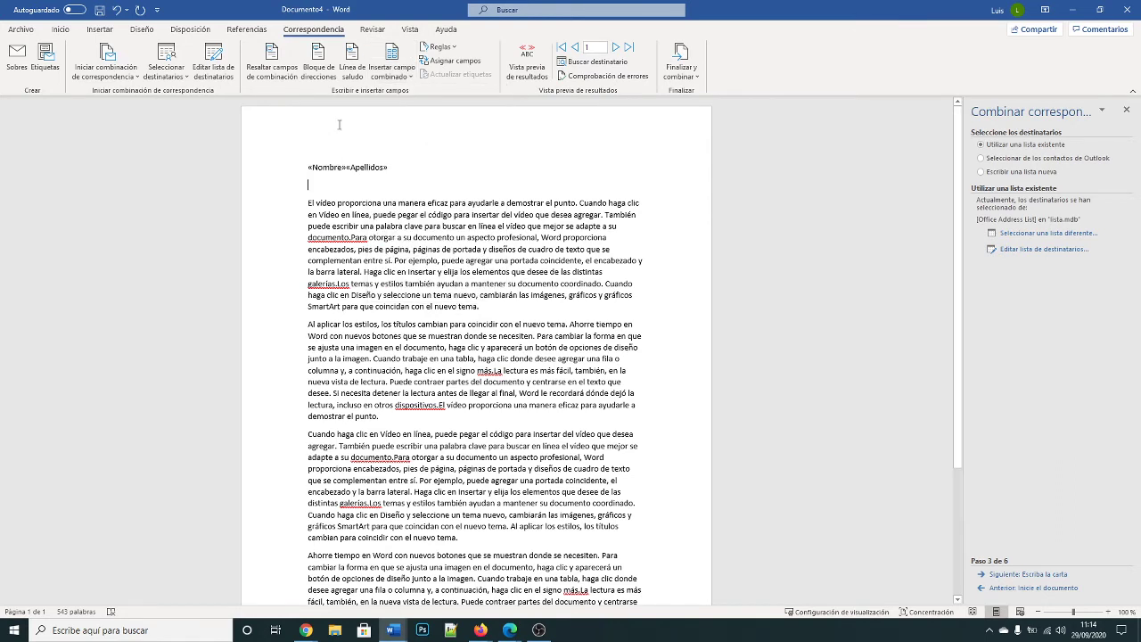
pyautogui.click(280, 80)
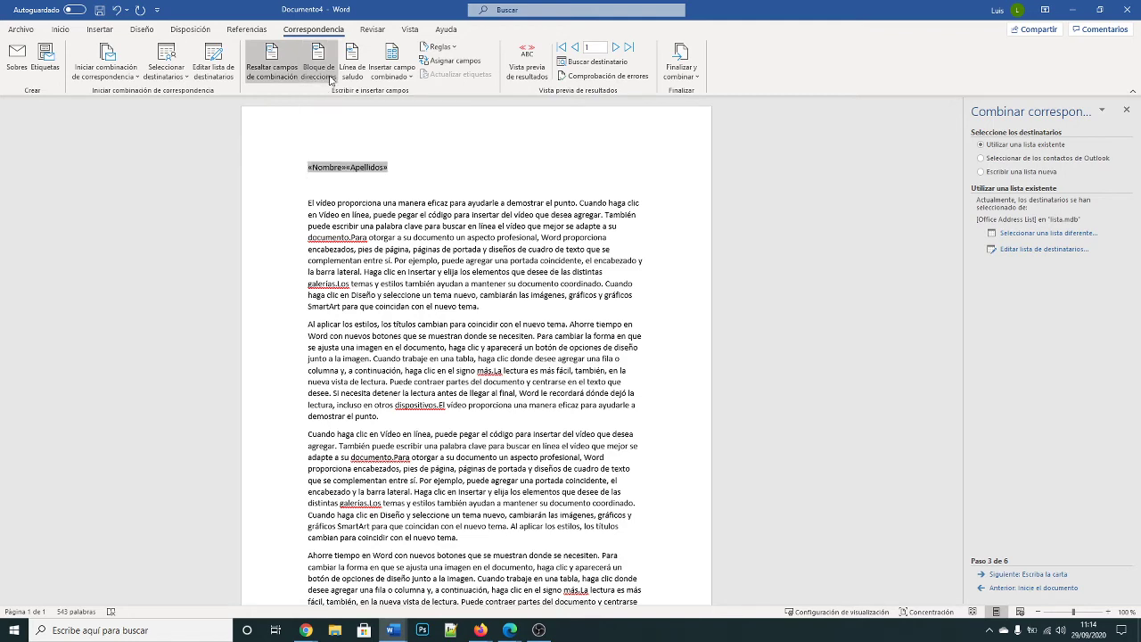
# Insert a greeting line with the default Querido format on the empty line below the name fields
pyautogui.click(358, 77)
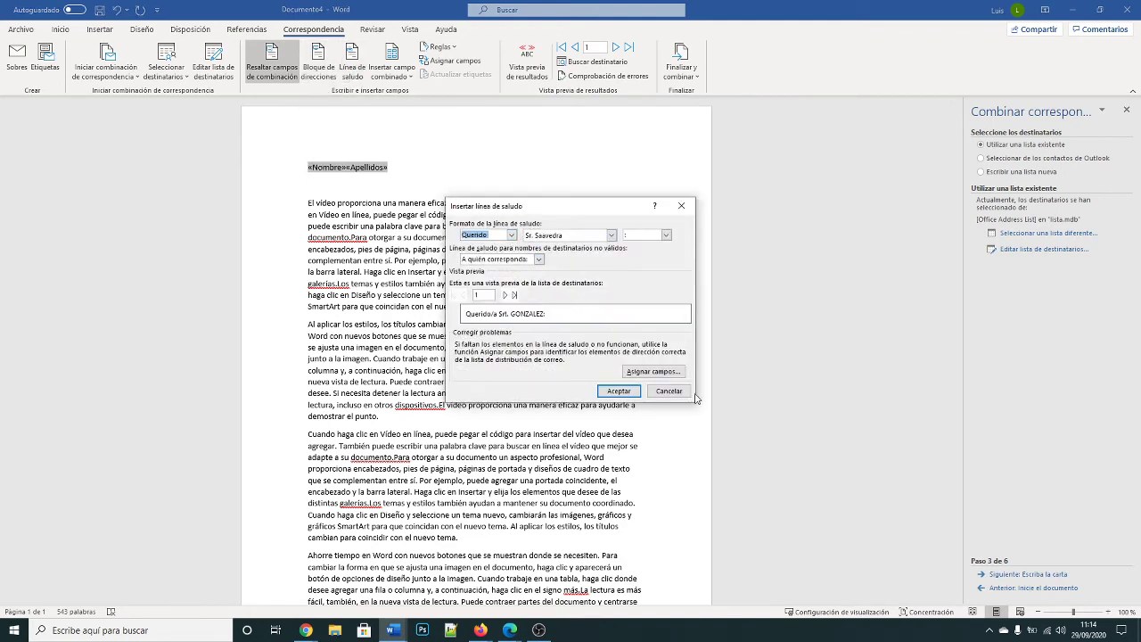
pyautogui.click(669, 391)
pyautogui.click(350, 69)
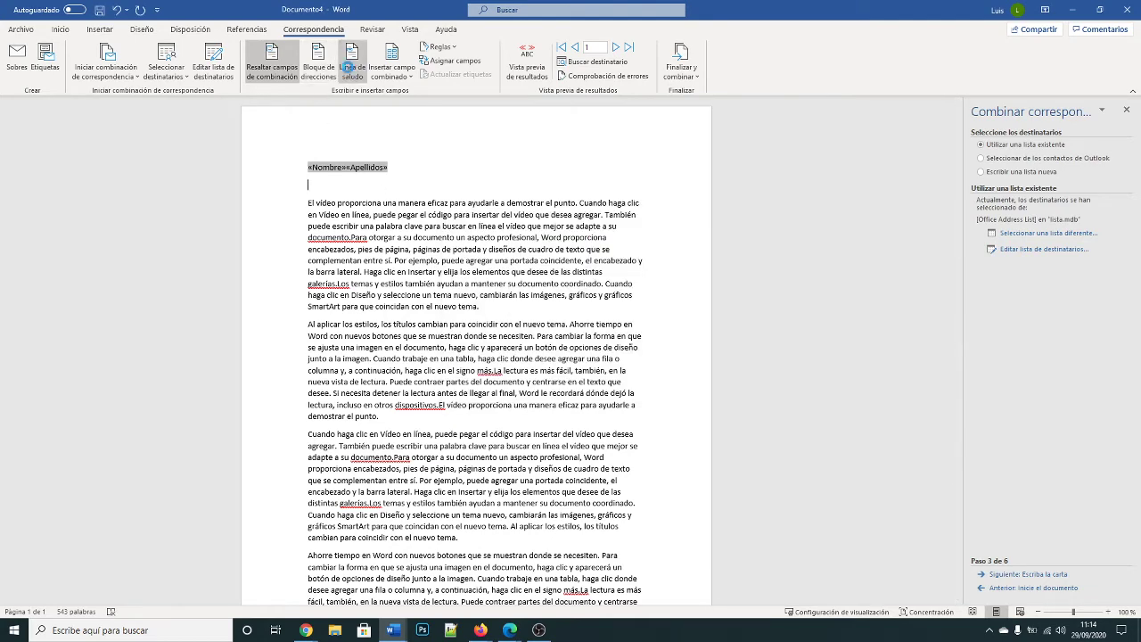
pyautogui.click(619, 391)
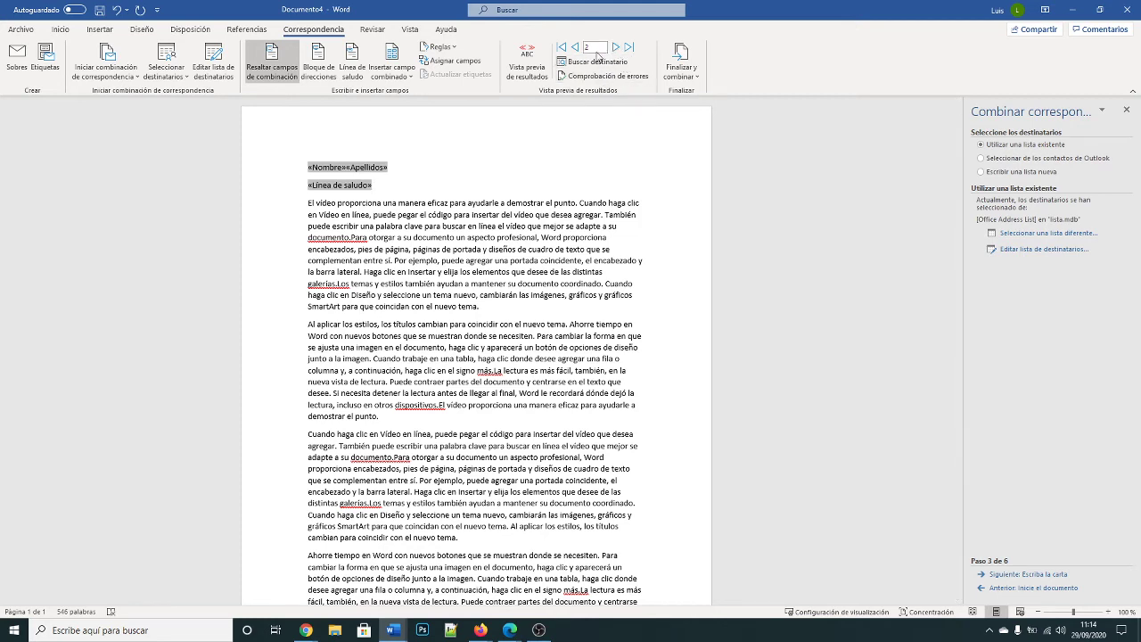
# Preview the merged results and step through the recipients' letters, checking the name line and greeting
pyautogui.click(575, 47)
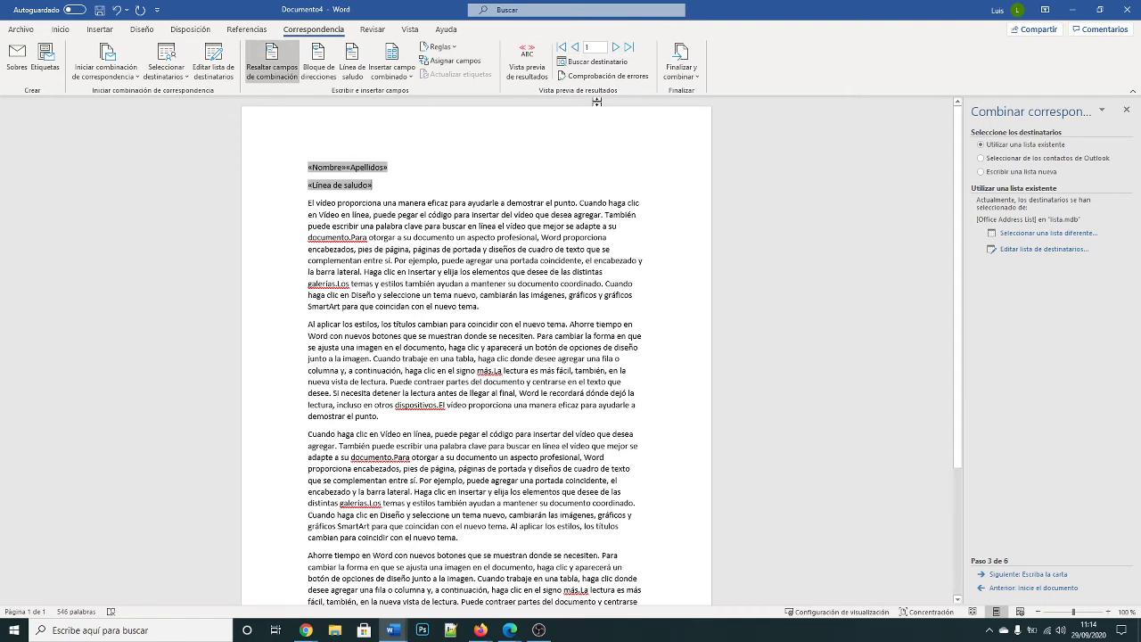
pyautogui.click(527, 62)
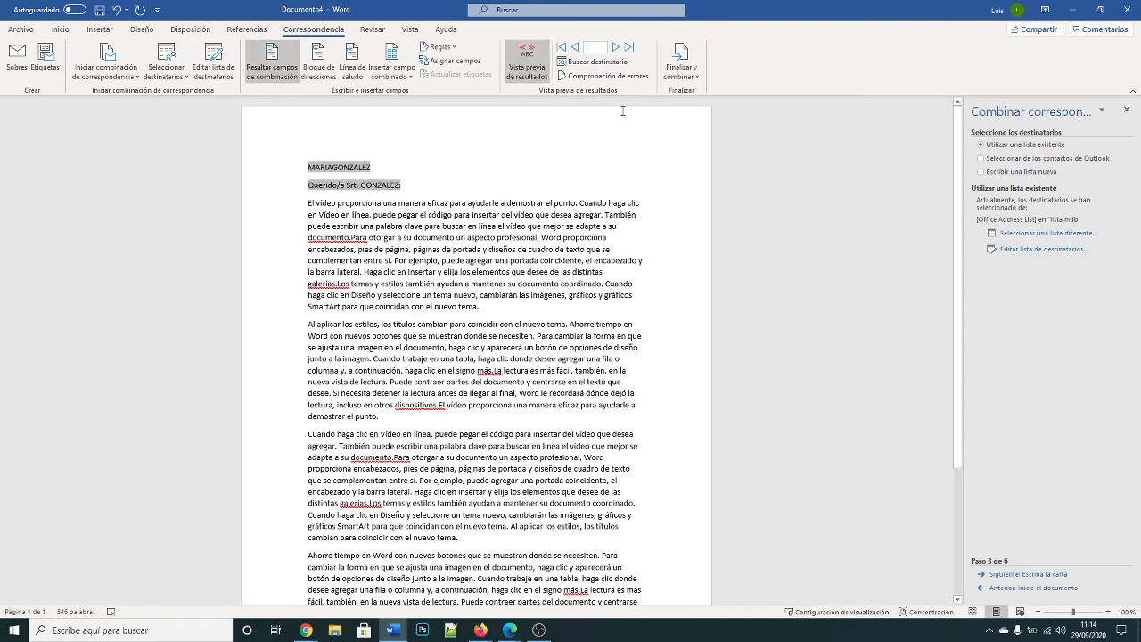
pyautogui.click(615, 47)
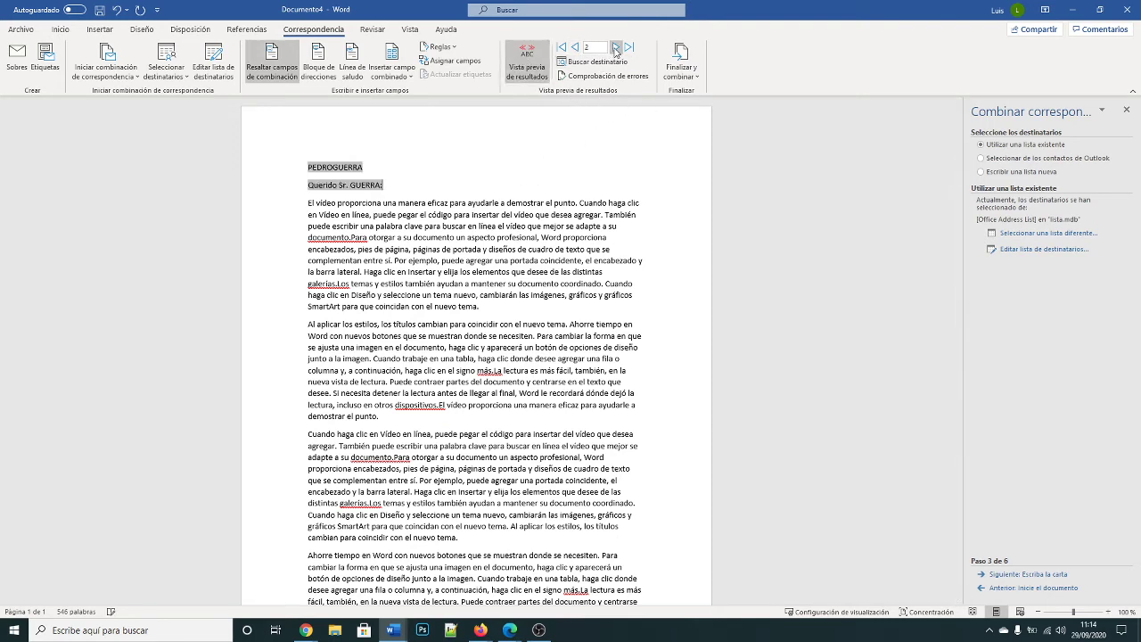
pyautogui.click(615, 47)
pyautogui.click(615, 48)
pyautogui.click(575, 48)
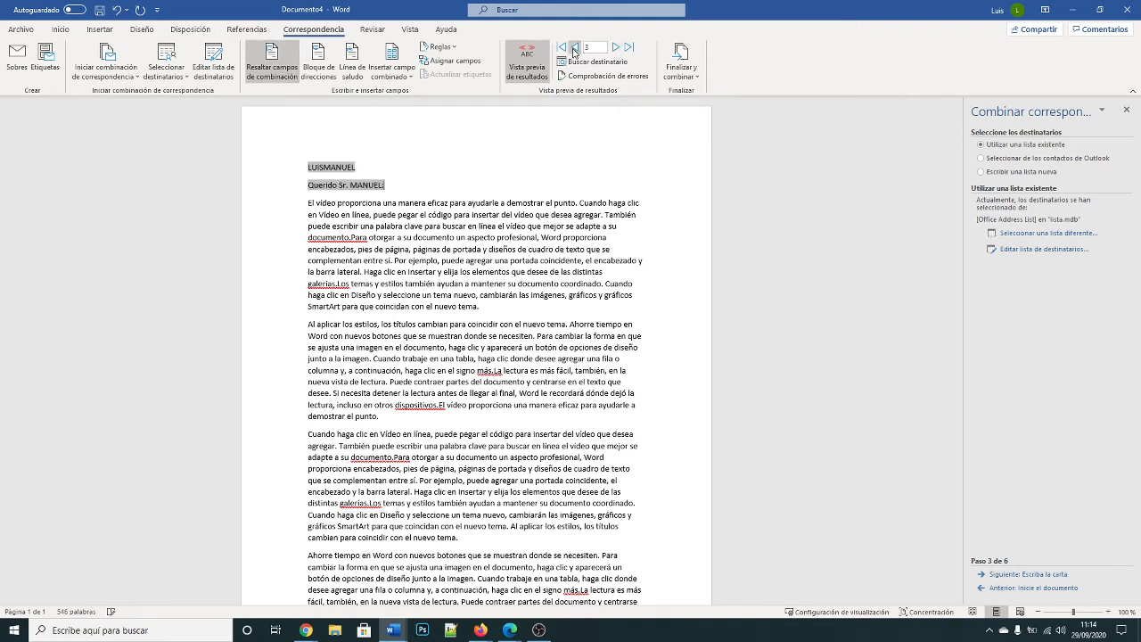
# Add a space between the Nombre and Apellidos fields and check the spacing in the merge preview
pyautogui.click(527, 63)
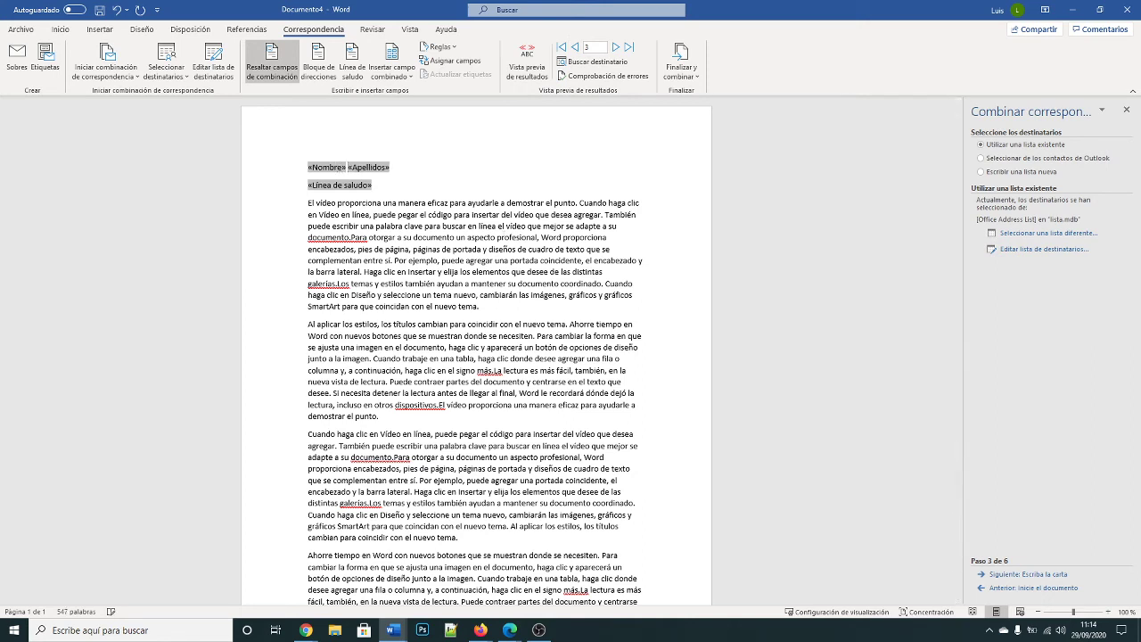
pyautogui.click(527, 63)
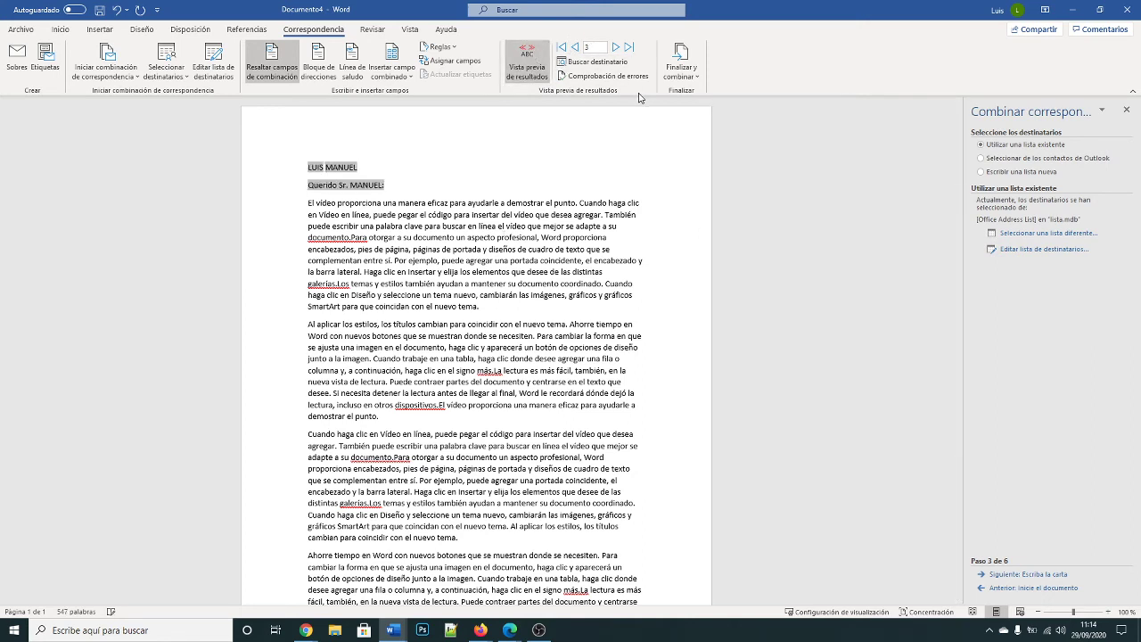
pyautogui.click(617, 47)
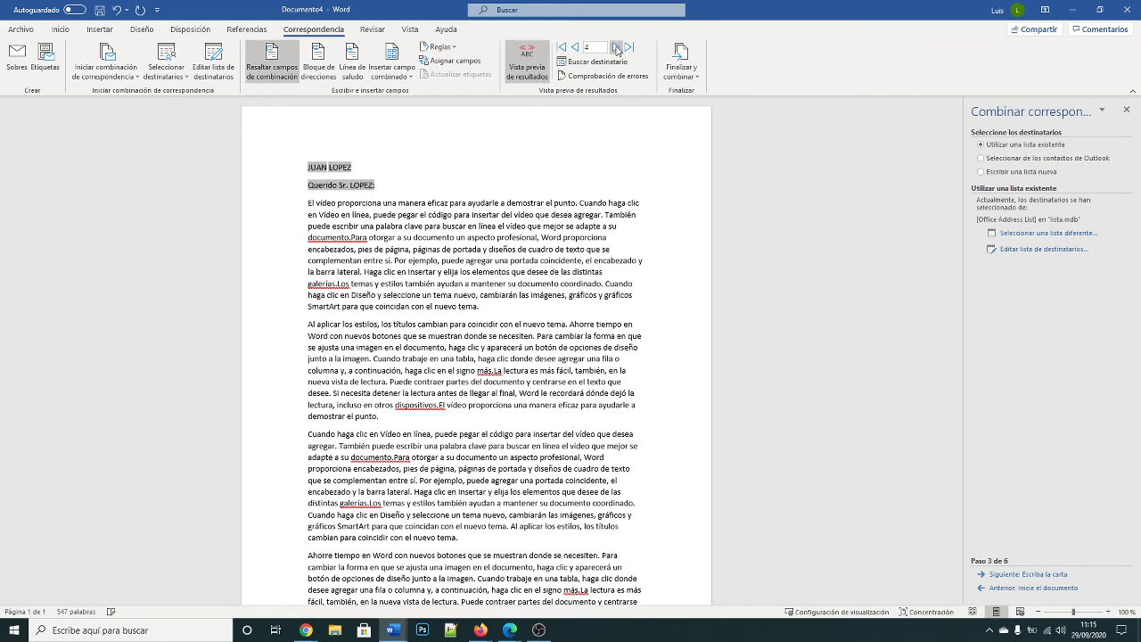
pyautogui.click(575, 47)
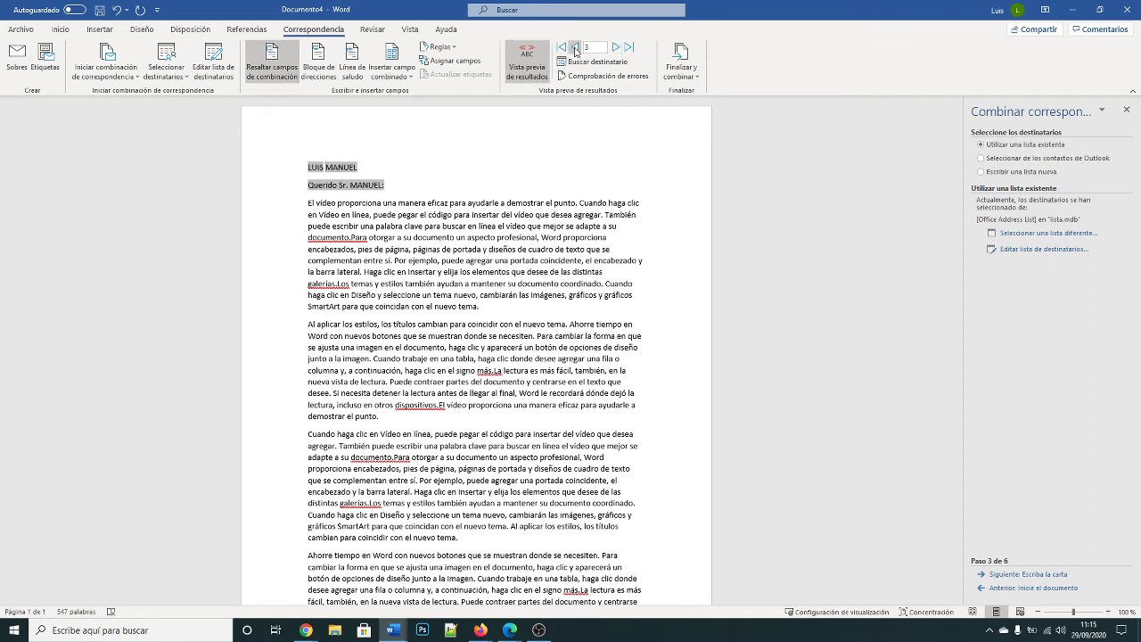
# Finish the merge by generating editable individual letters for all recipients in a new document, and review its pages
pyautogui.click(690, 68)
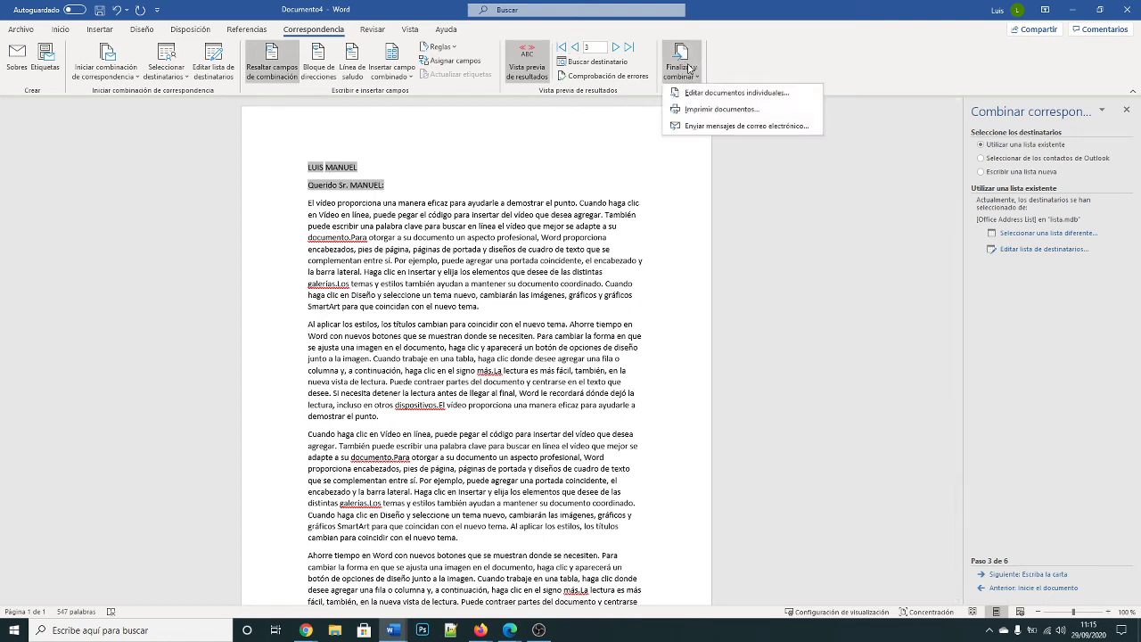
pyautogui.click(749, 100)
pyautogui.click(581, 335)
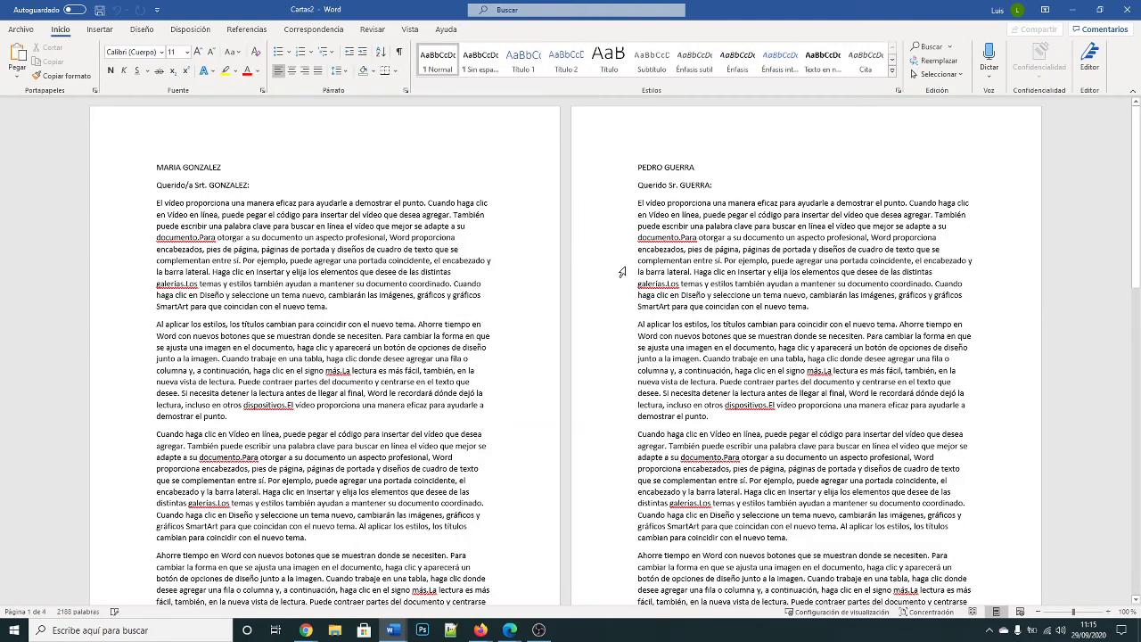
pyautogui.scroll(-15, 622, 272)
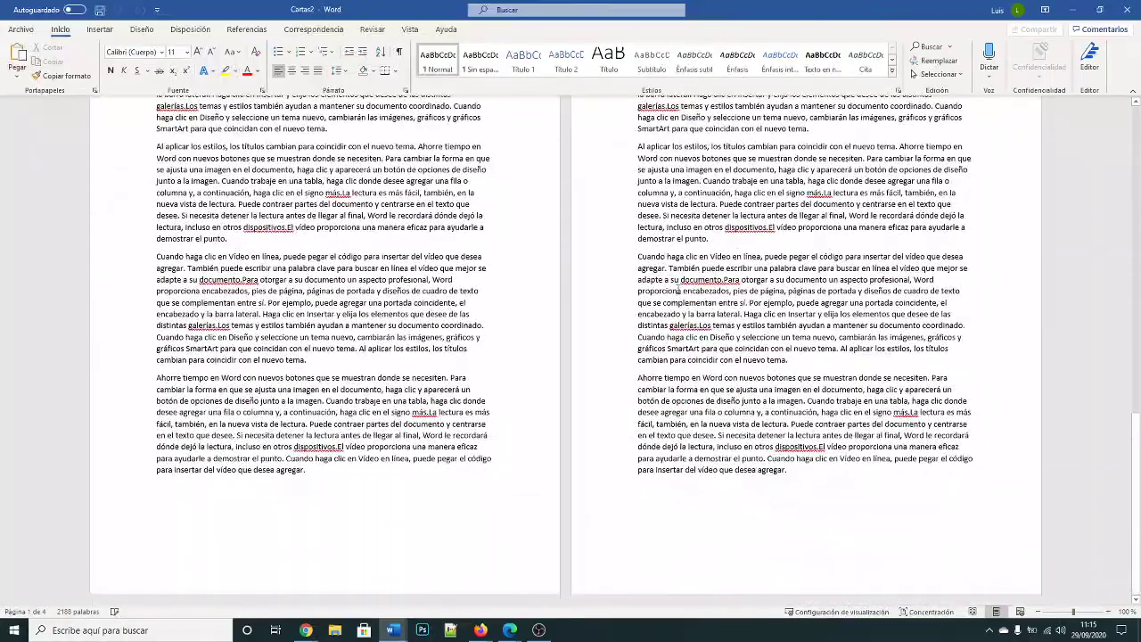
pyautogui.scroll(15, 675, 287)
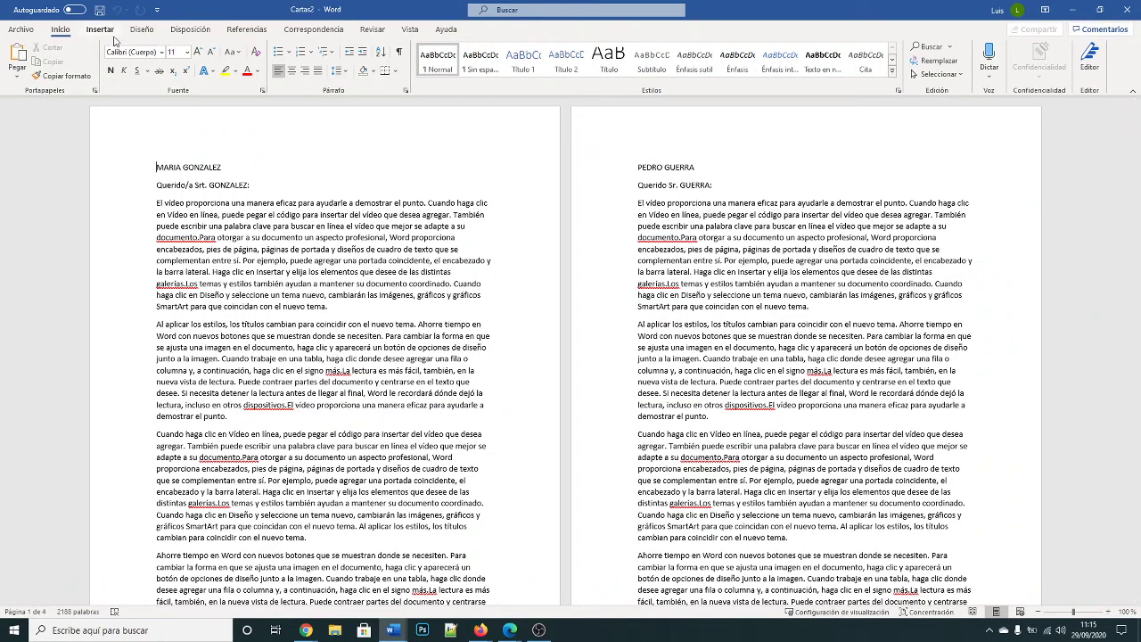
# Apply the bold text style to the recipient name lines of the second and first generated letters
pyautogui.moveTo(697, 167); pyautogui.dragTo(637, 166)
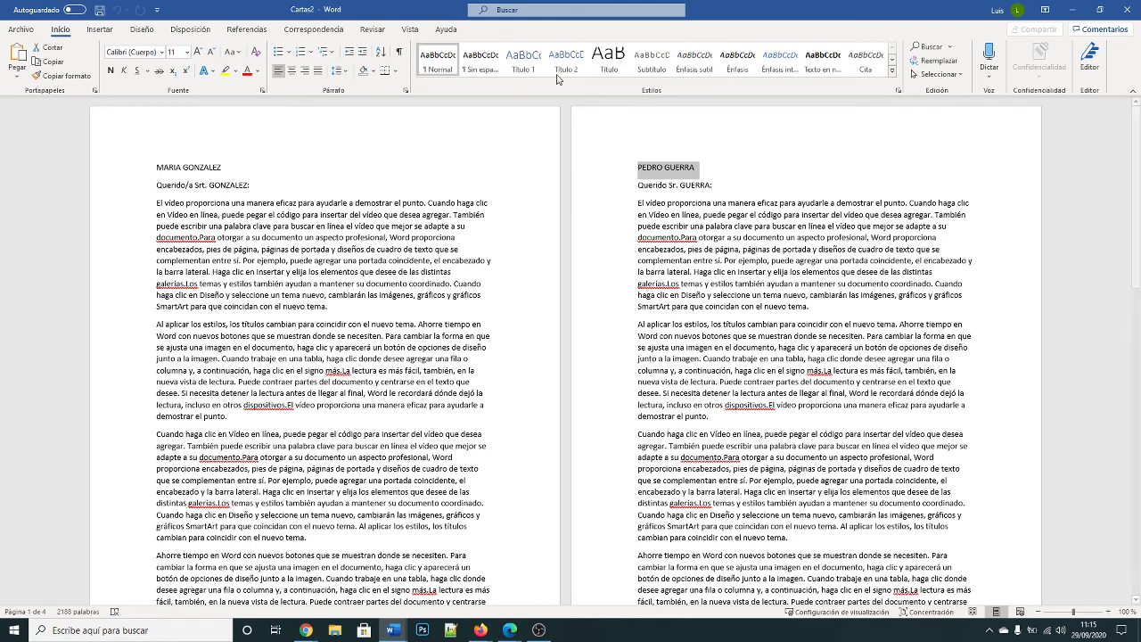
pyautogui.click(823, 61)
pyautogui.click(733, 165)
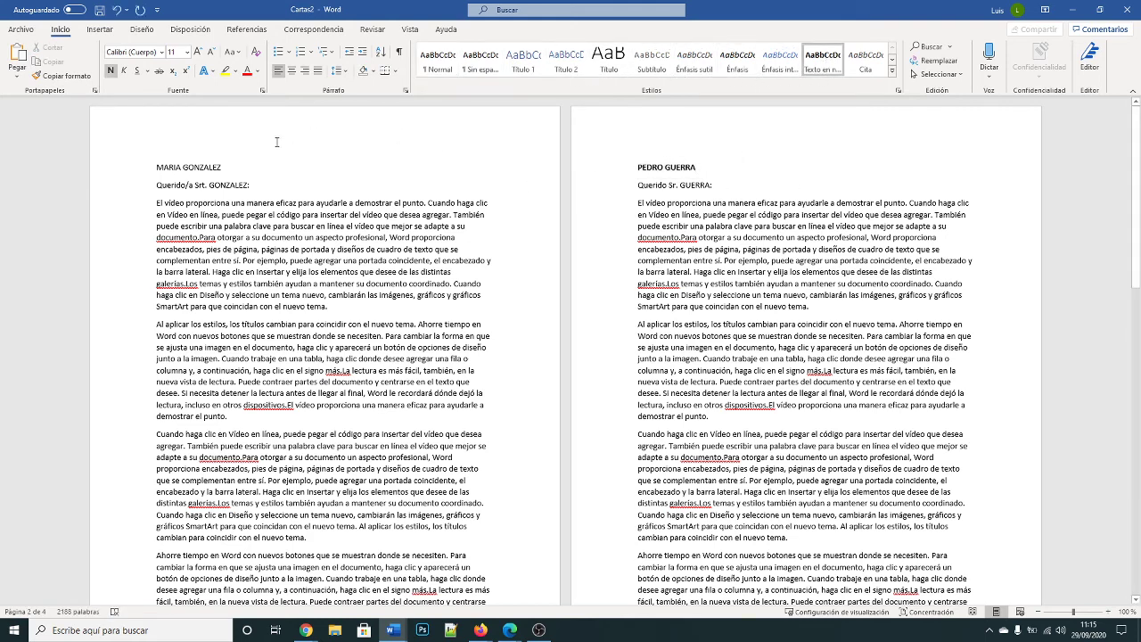
pyautogui.moveTo(225, 166); pyautogui.dragTo(155, 167)
pyautogui.click(238, 170)
pyautogui.click(823, 60)
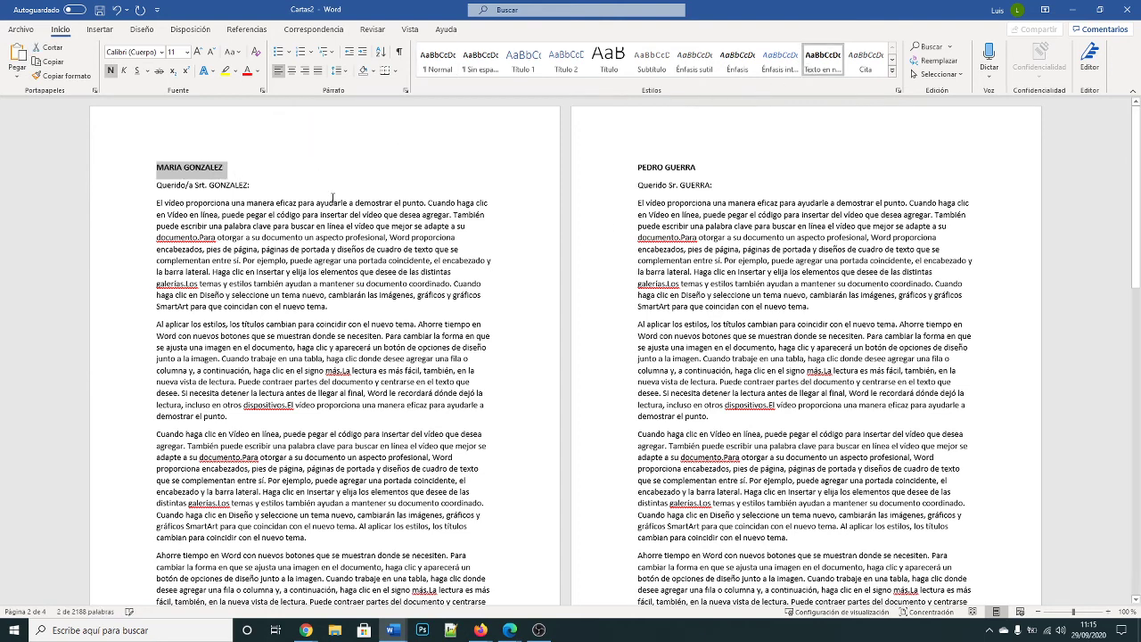
pyautogui.click(330, 190)
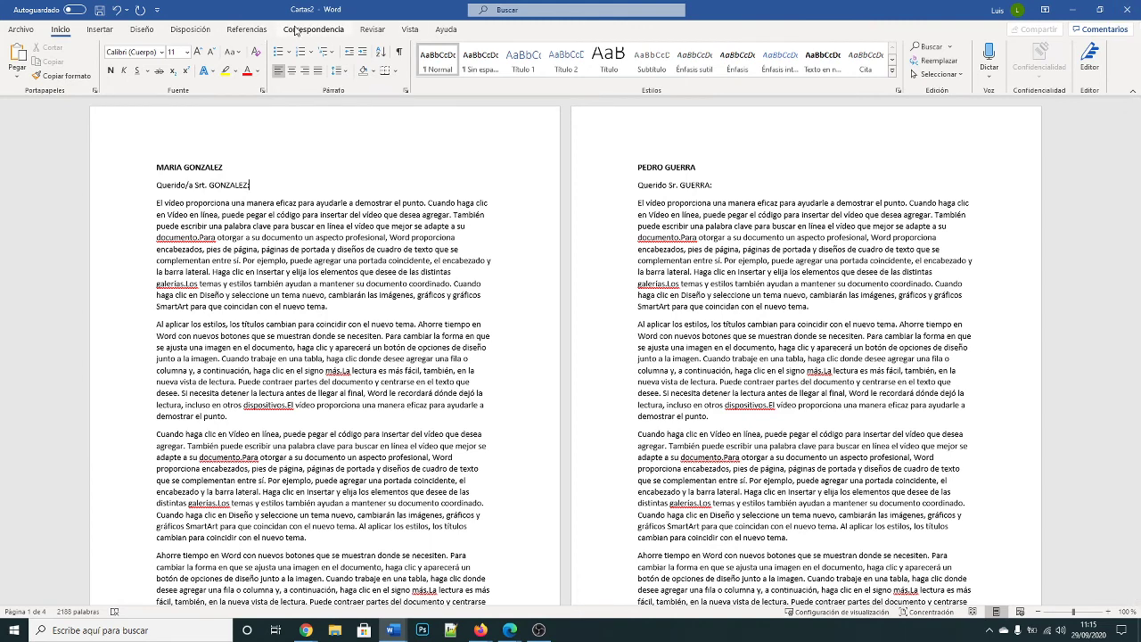
# Close the generated letters document Cartas2 without saving its changes, returning to the main merge letter
pyautogui.doubleClick(912, 17)
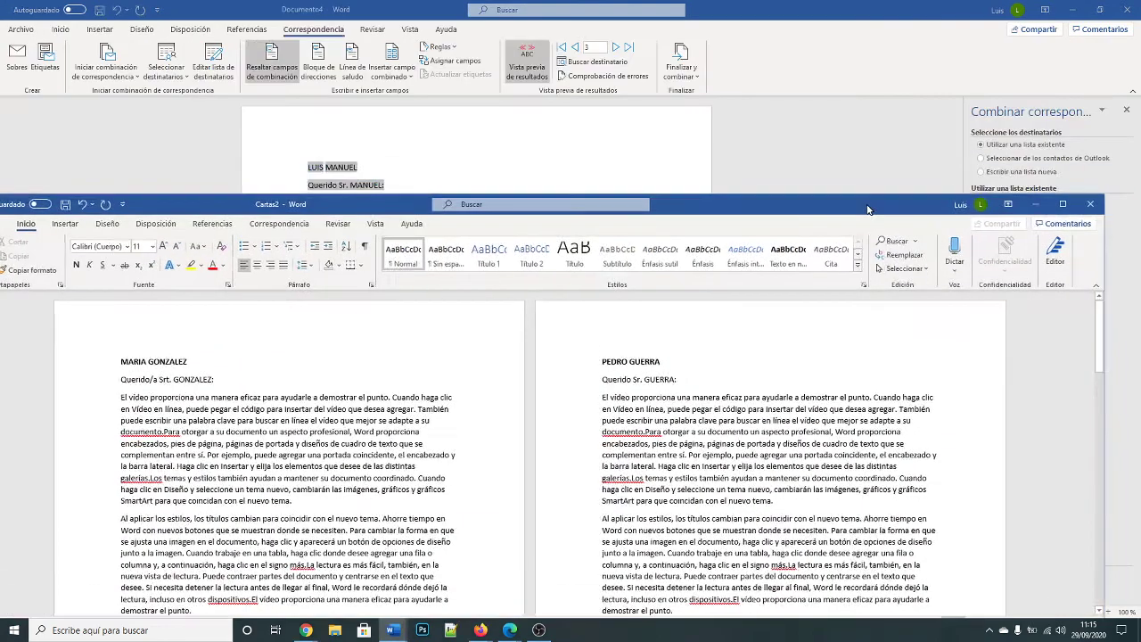
pyautogui.click(1088, 207)
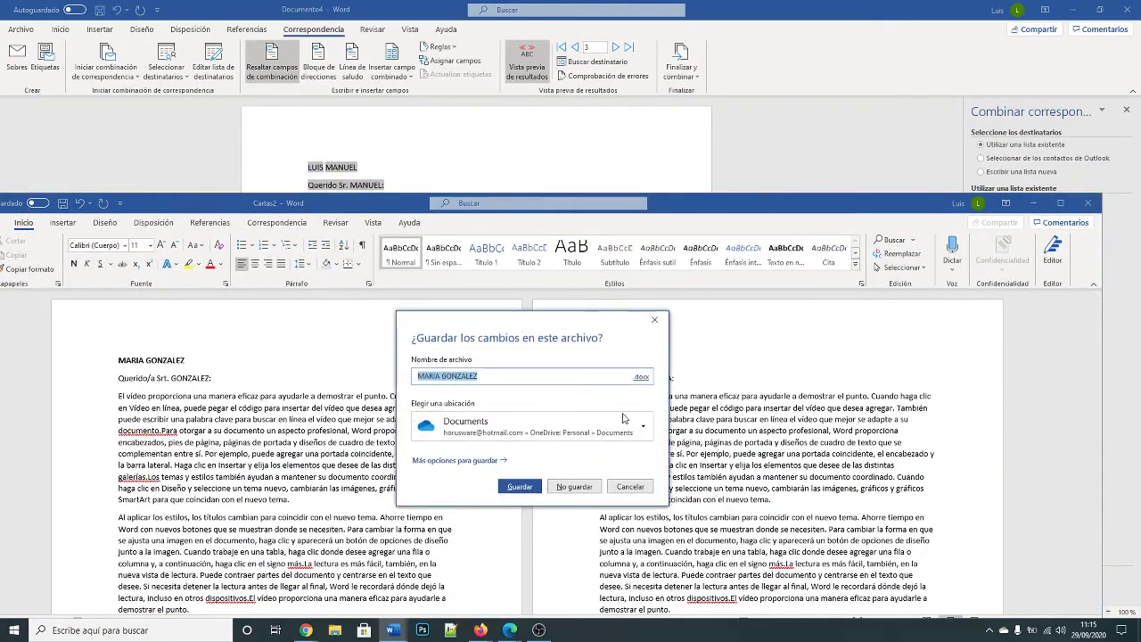
pyautogui.click(586, 484)
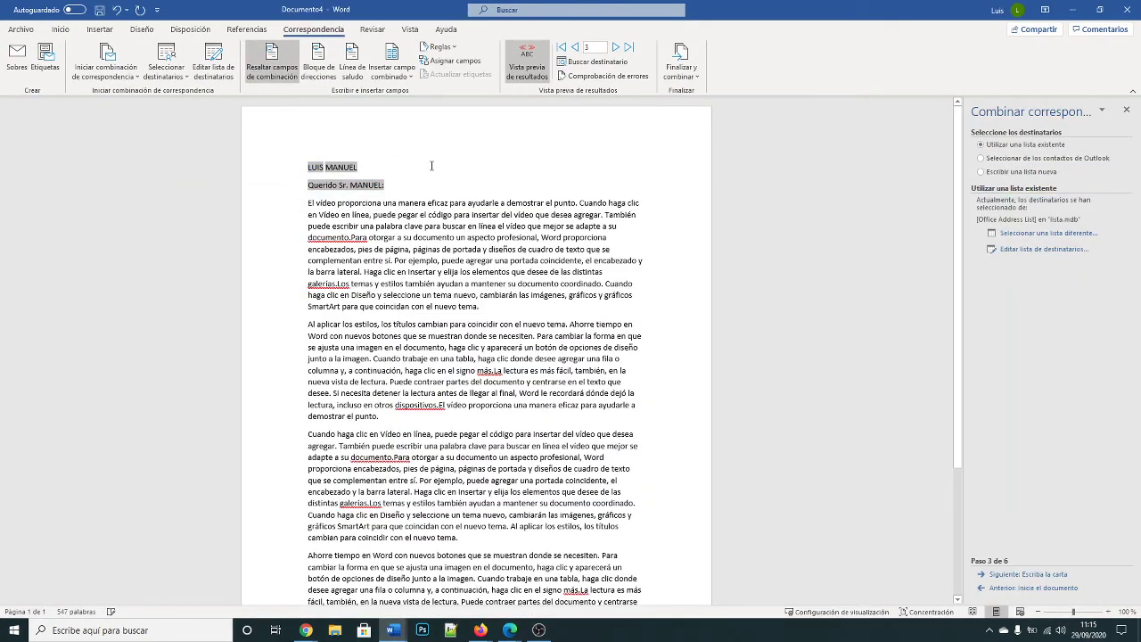
# Turn off the merge results preview and apply the bold text style to the Nombre and Apellidos fields
pyautogui.hotkey('alt', 'shift', 'k')
pyautogui.moveTo(415, 164); pyautogui.dragTo(295, 159)
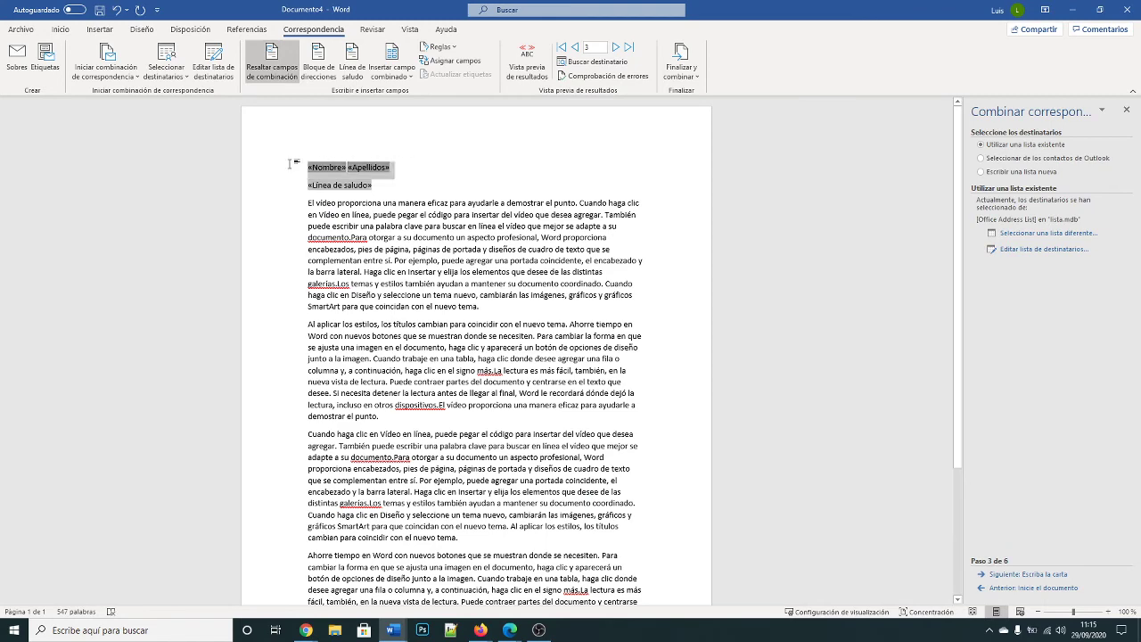
pyautogui.click(467, 177)
pyautogui.moveTo(405, 163); pyautogui.dragTo(307, 167)
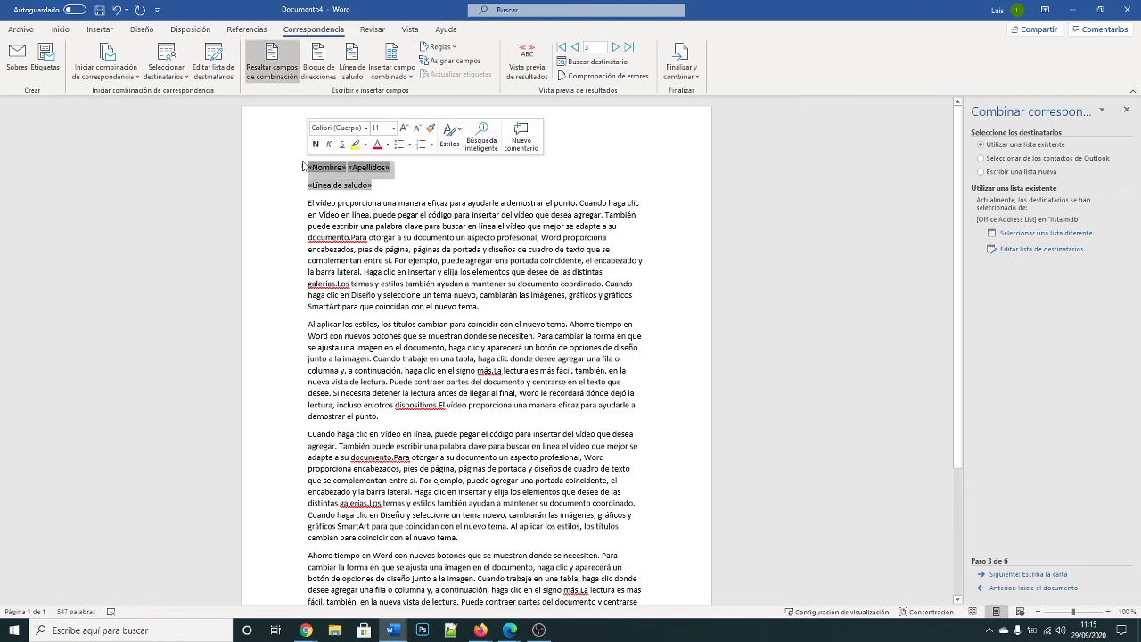
pyautogui.click(59, 30)
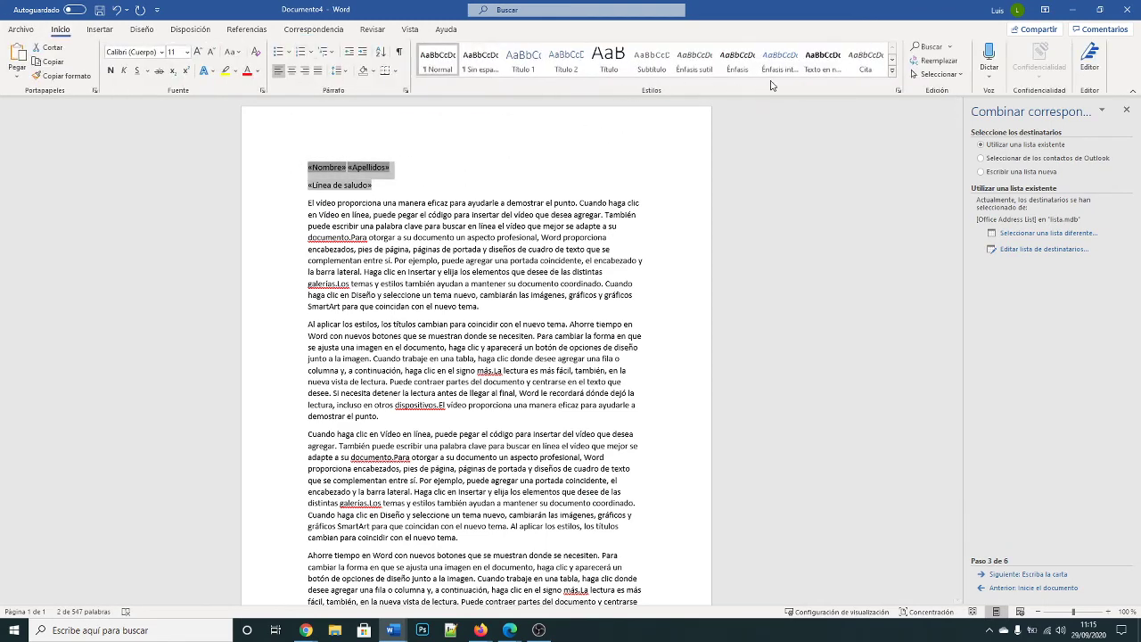
pyautogui.click(822, 59)
pyautogui.click(422, 186)
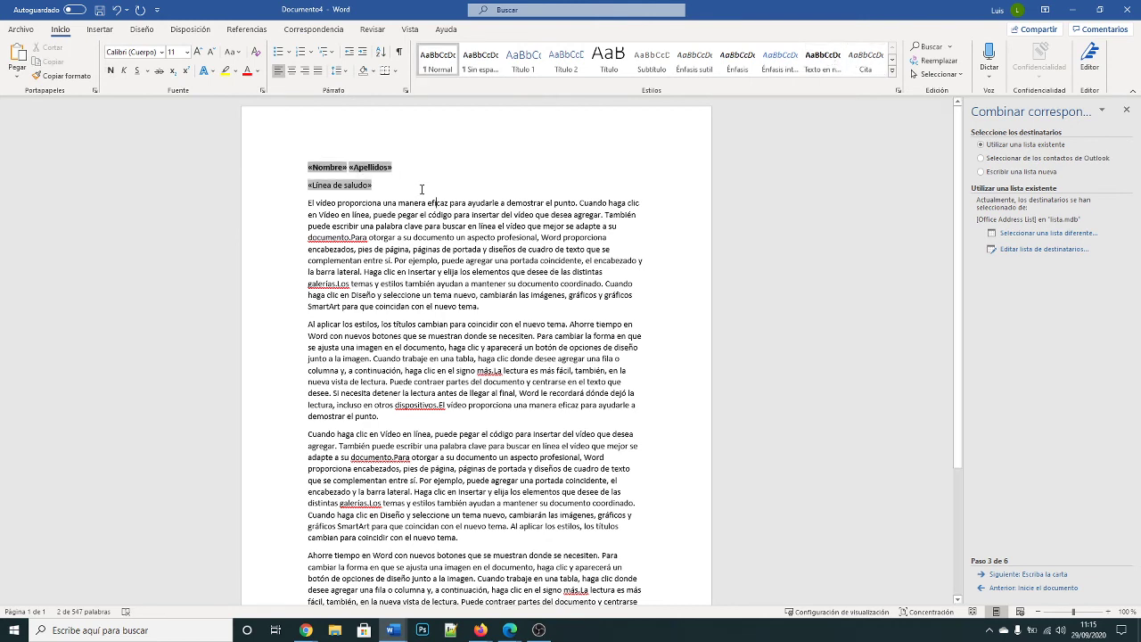
# Apply the Subtítulo style to the greeting line field and preview the merged results
pyautogui.moveTo(374, 186); pyautogui.dragTo(301, 186)
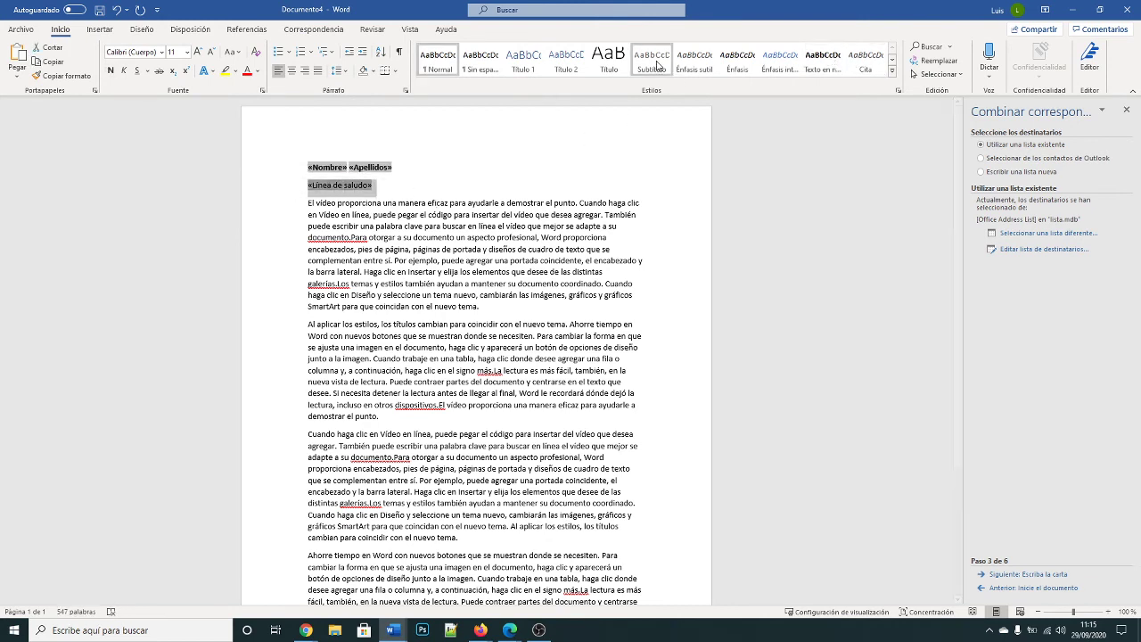
pyautogui.click(822, 59)
pyautogui.click(474, 171)
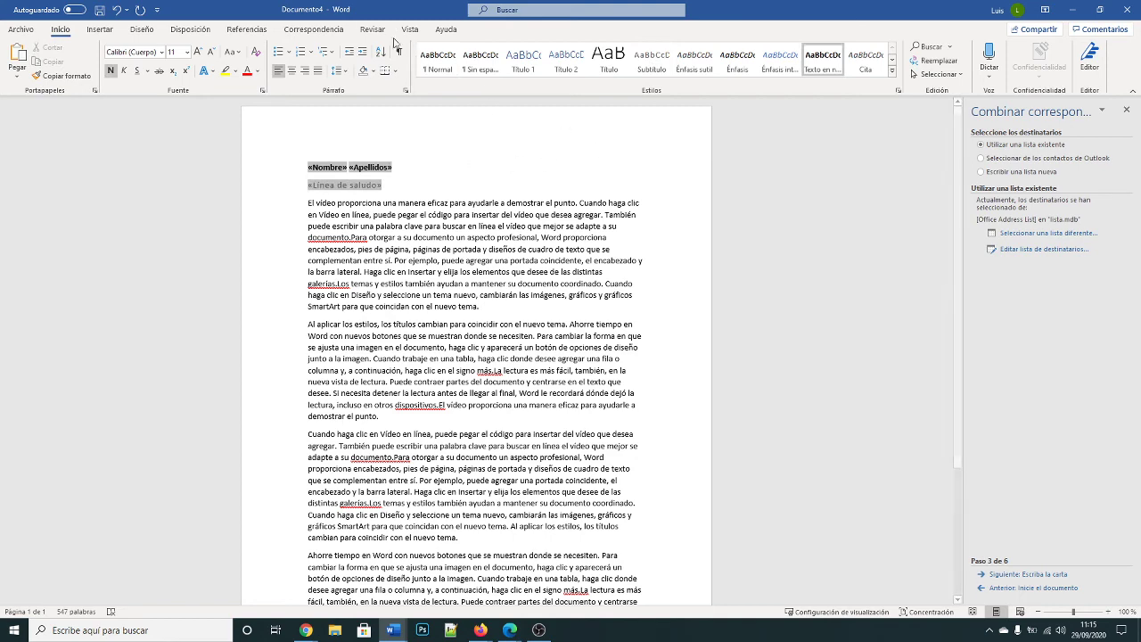
pyautogui.click(314, 29)
pyautogui.click(530, 68)
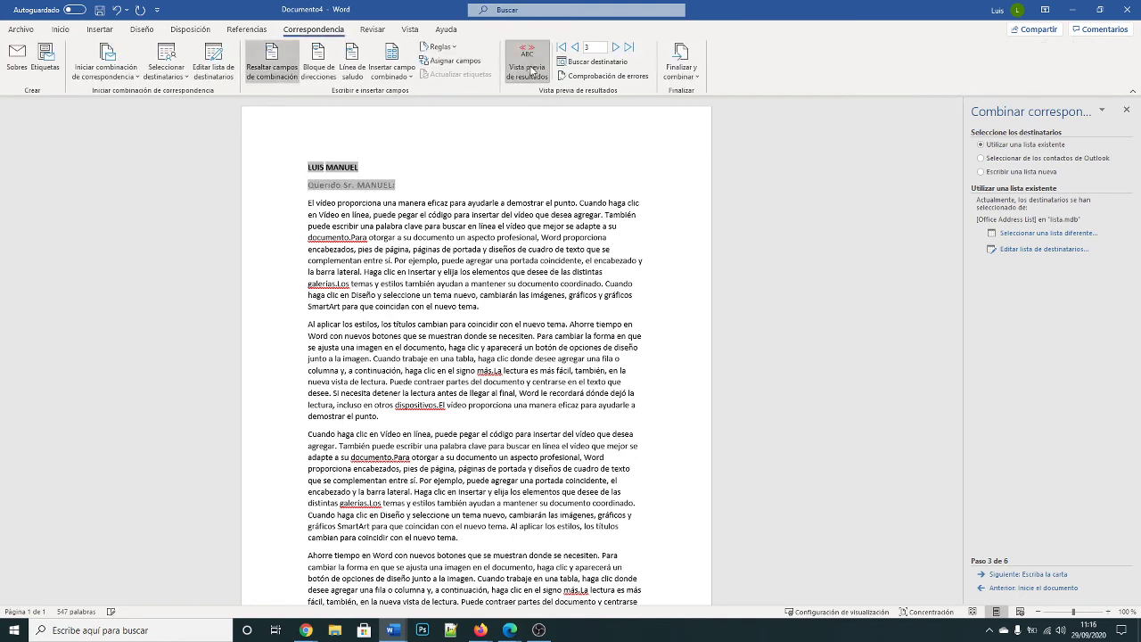
# Finish the merge into a new document of individual letters for all records, and check the second letter's name and greeting formatting
pyautogui.click(682, 64)
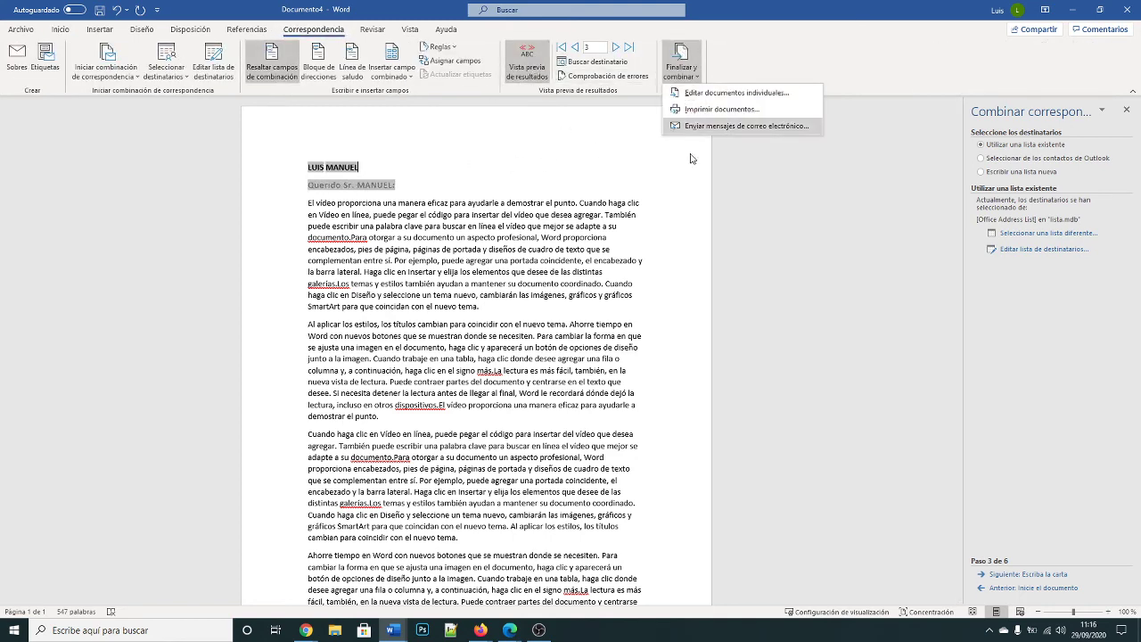
pyautogui.click(732, 94)
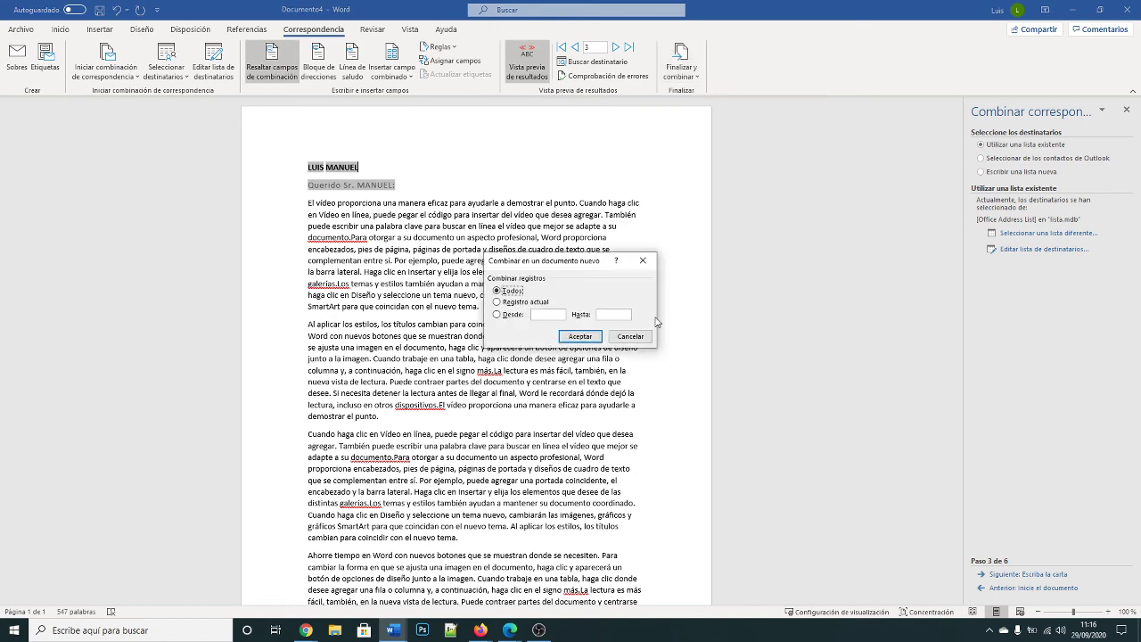
pyautogui.click(586, 340)
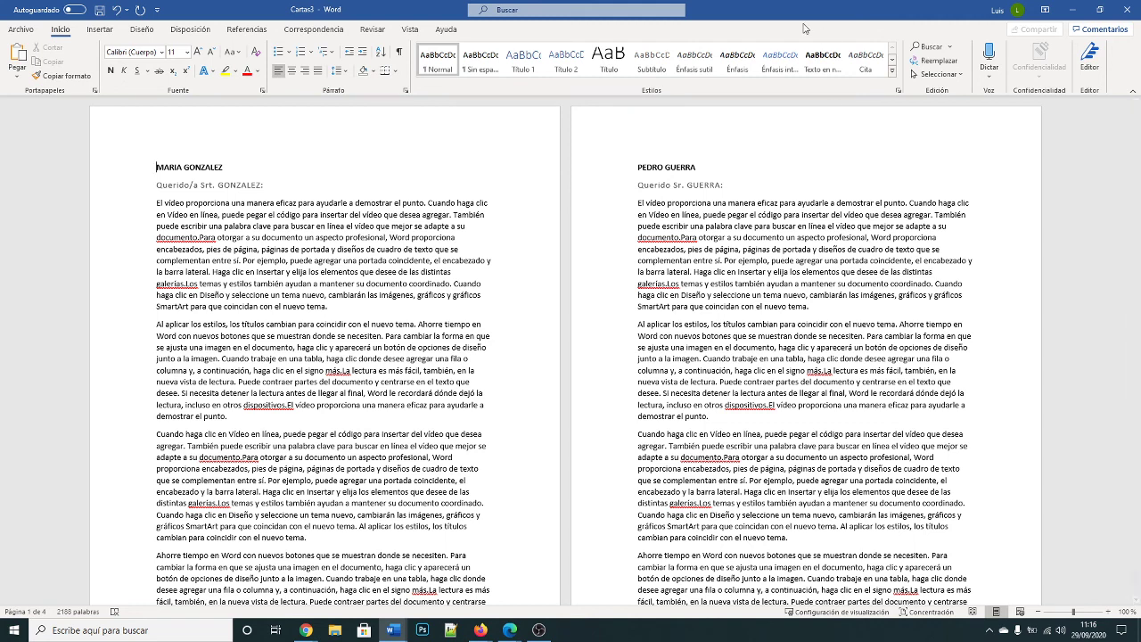
pyautogui.click(789, 180)
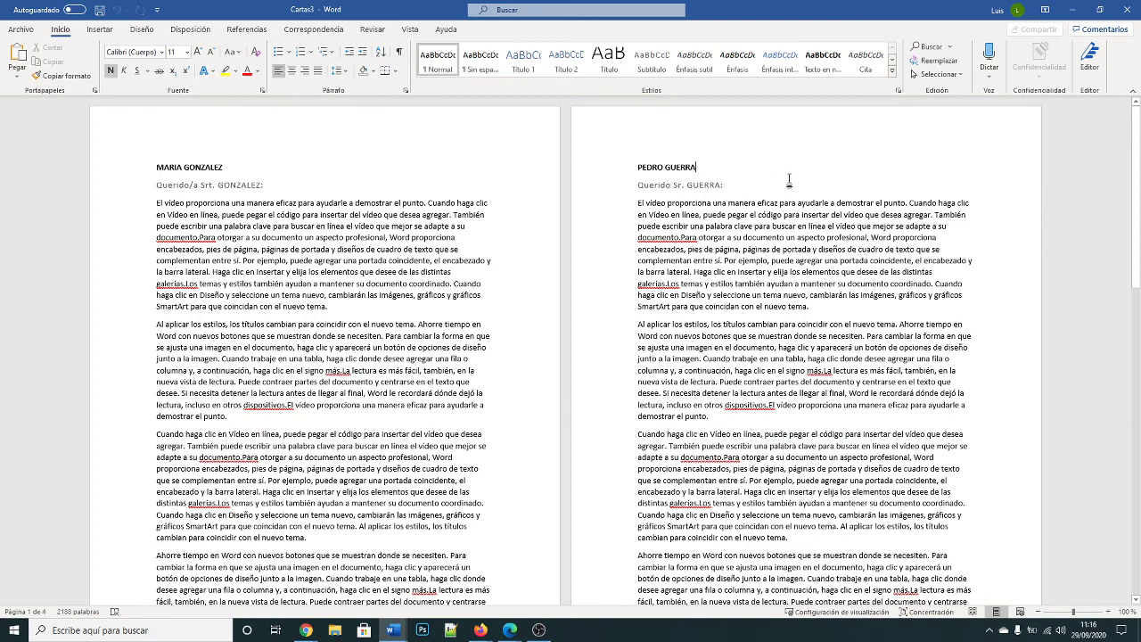
pyautogui.click(788, 185)
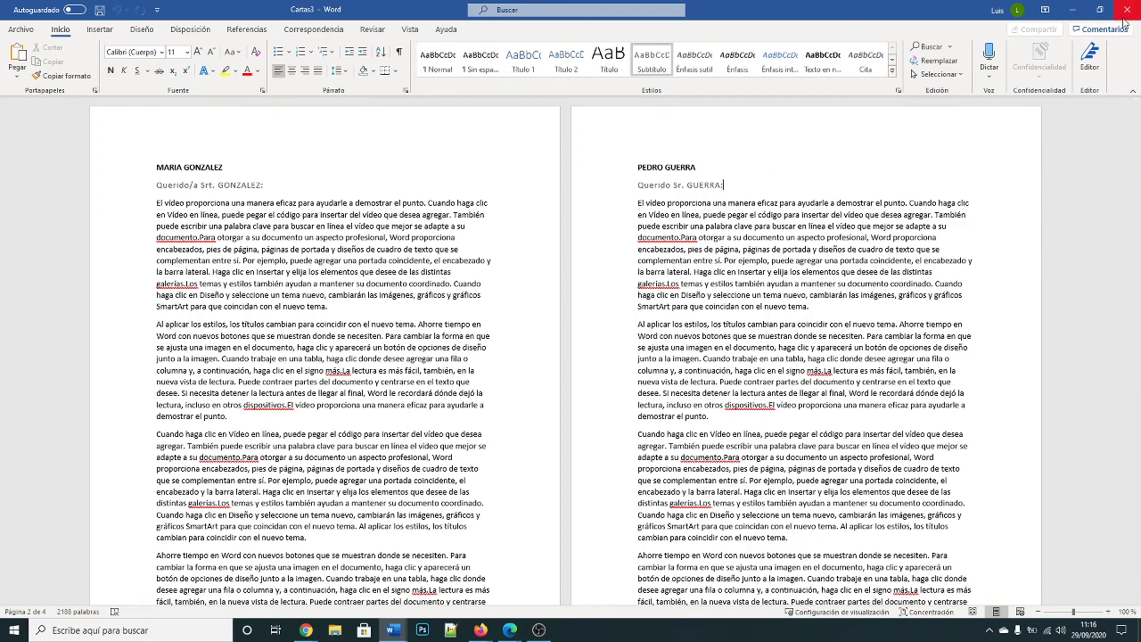